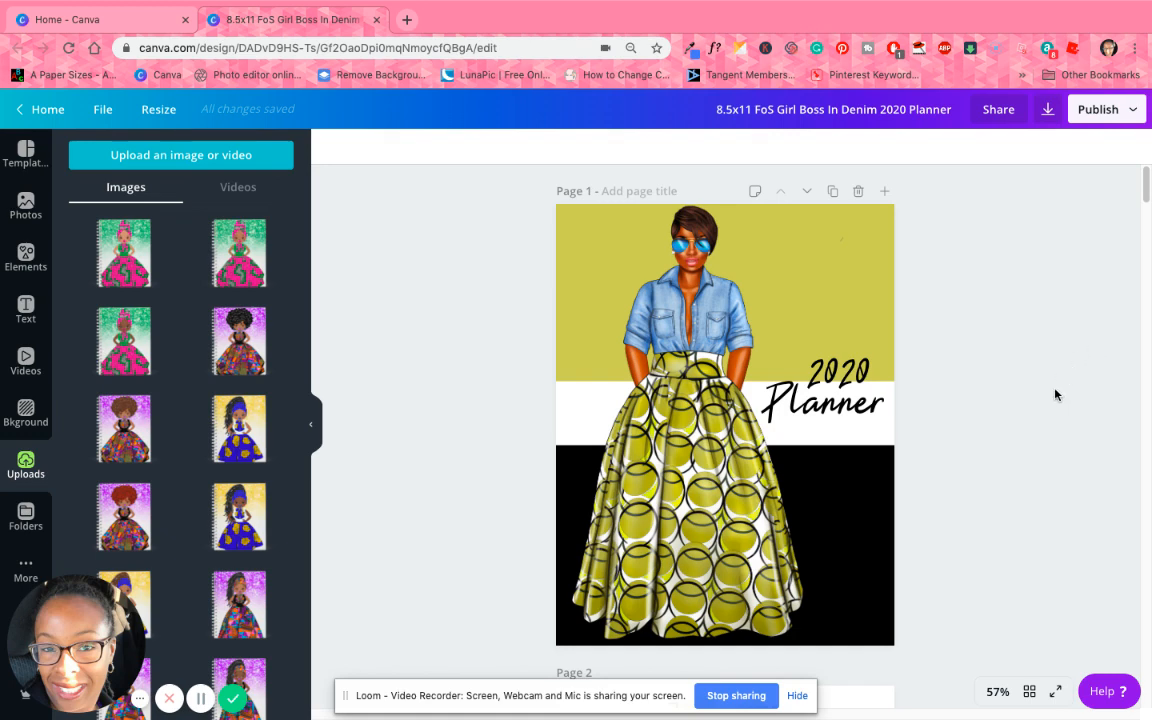
Step: Review all planner pages in the grid overview, reopen the cover page and collapse the side panel
click(1029, 691)
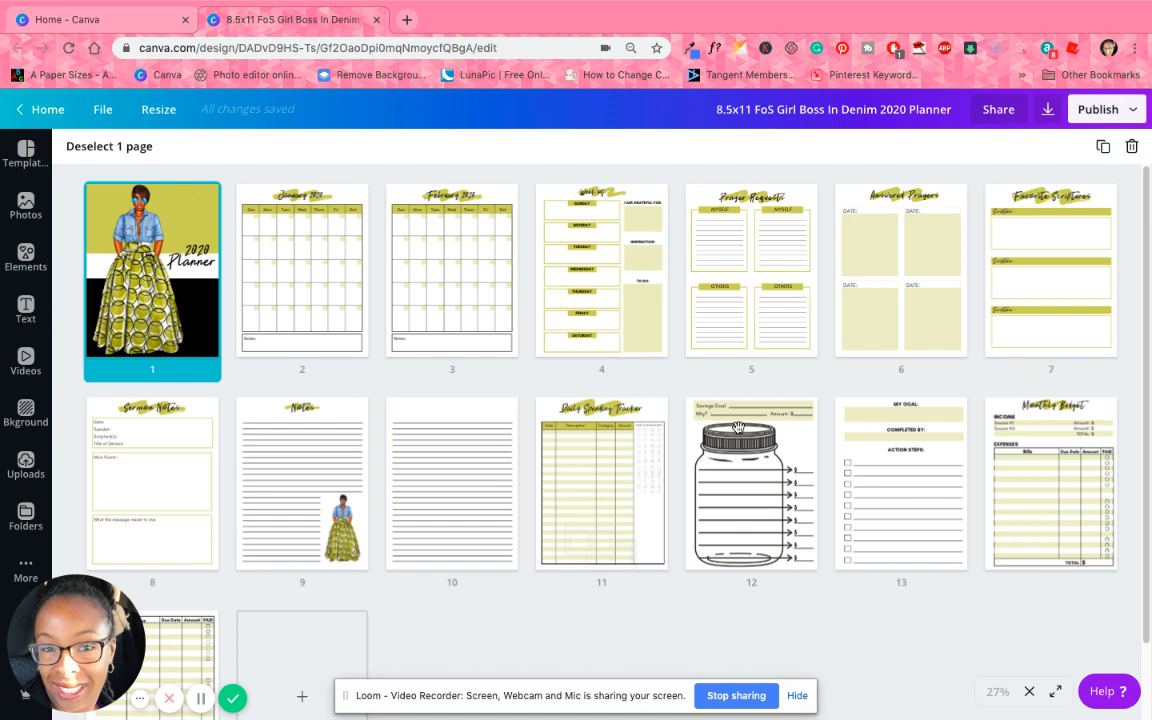
click(152, 340)
double_click(155, 346)
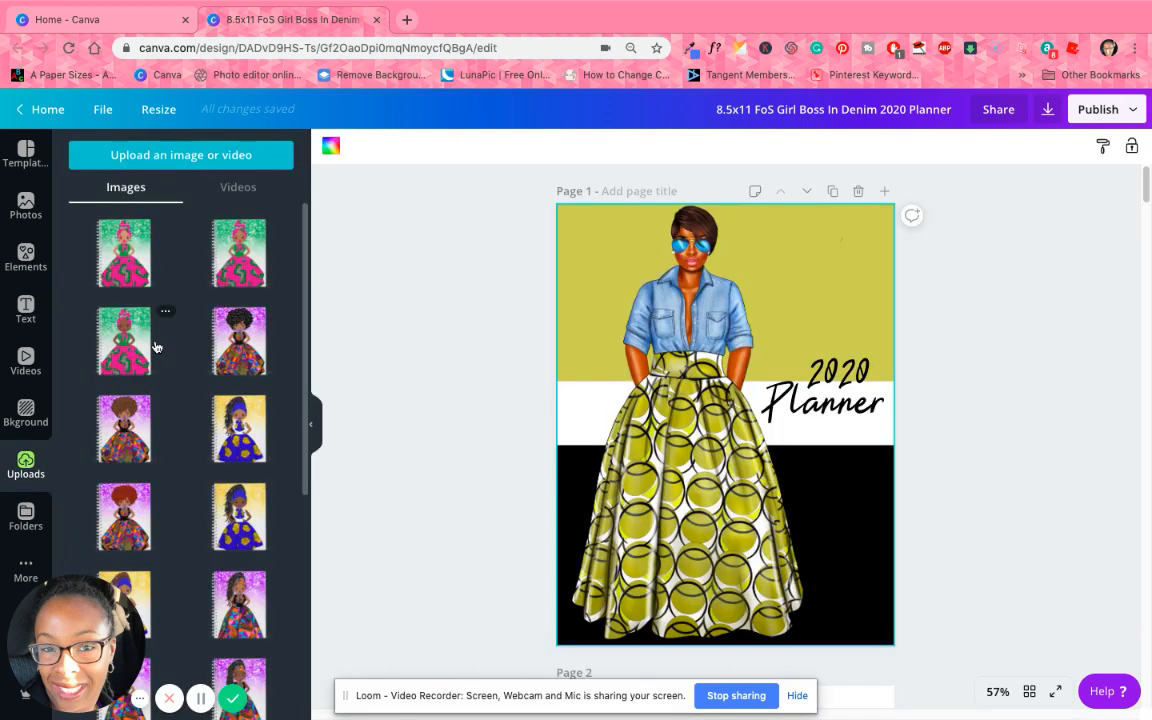
click(310, 424)
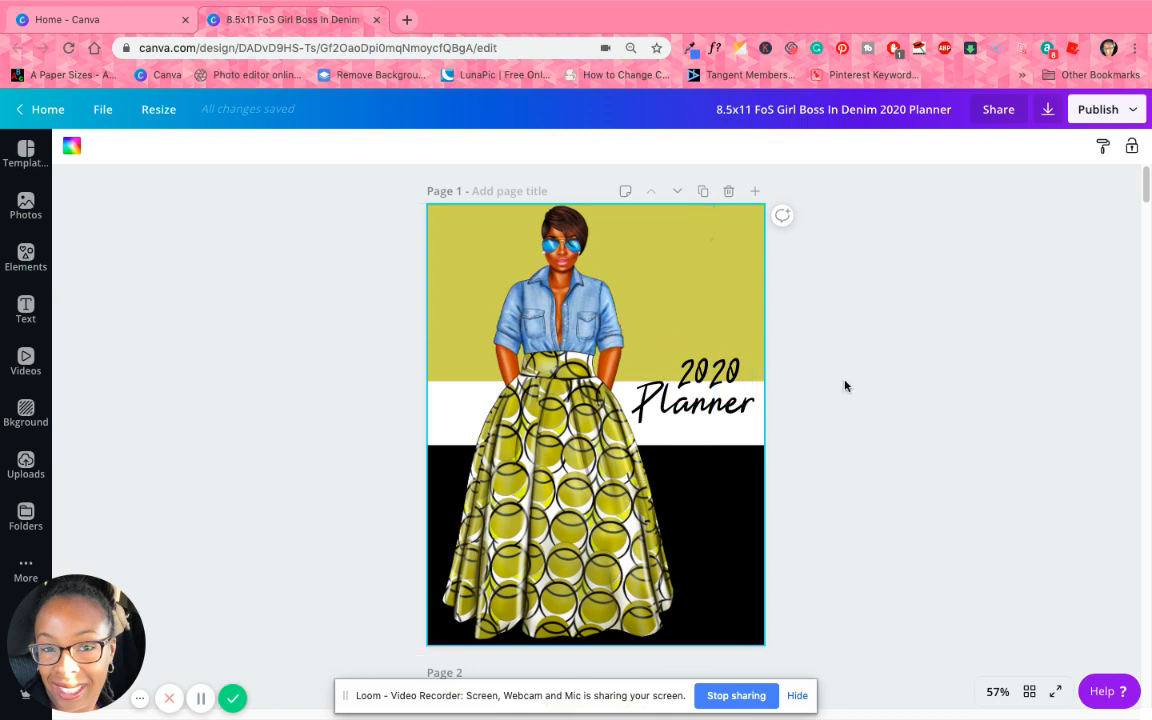
Step: Duplicate the February 2020 calendar page
scroll(845, 386, down, 1)
scroll(845, 386, down, 5)
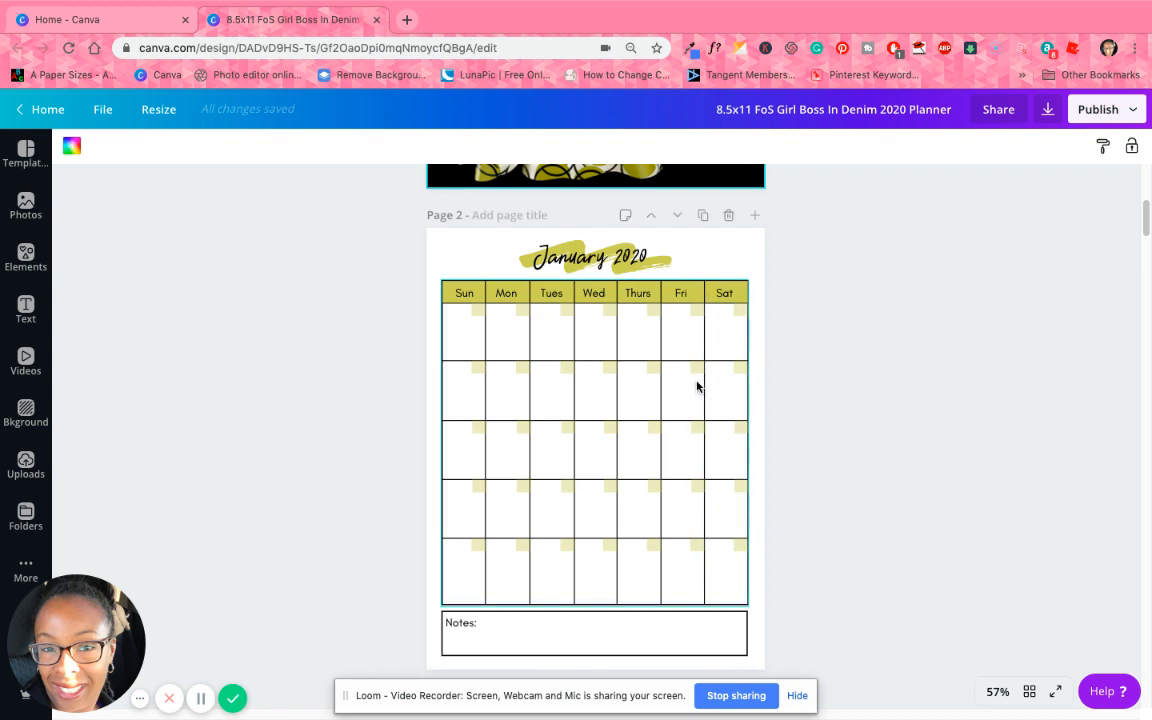
scroll(742, 389, down, 2)
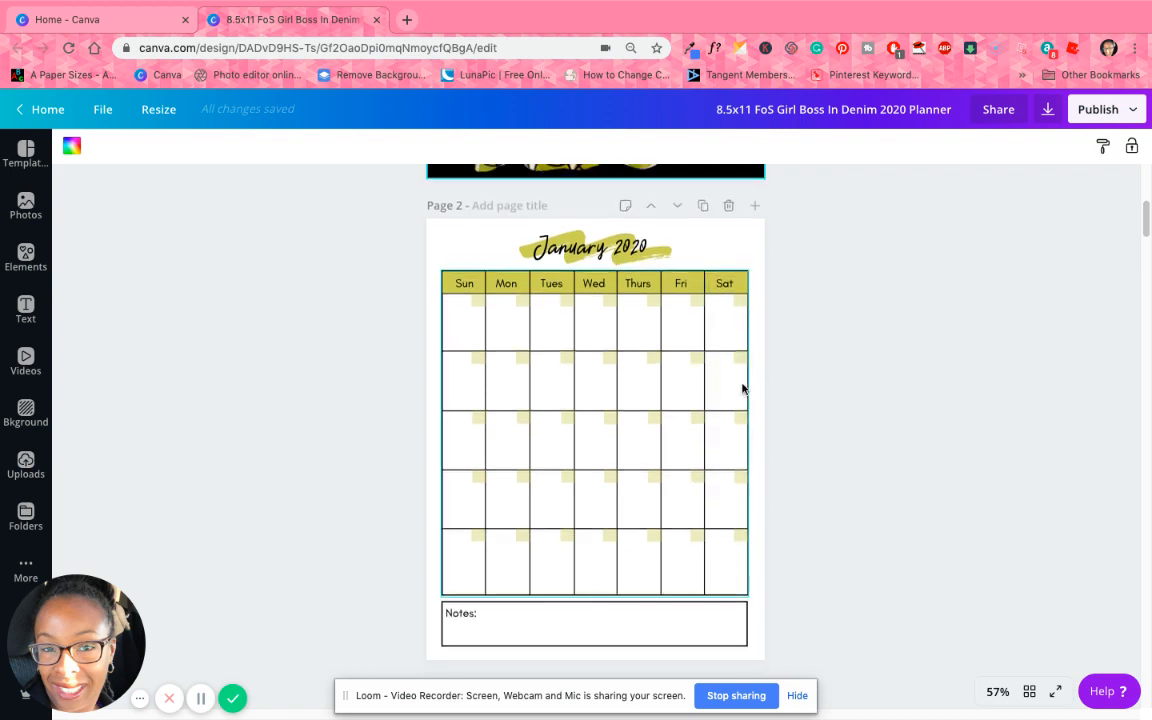
scroll(742, 389, down, 3)
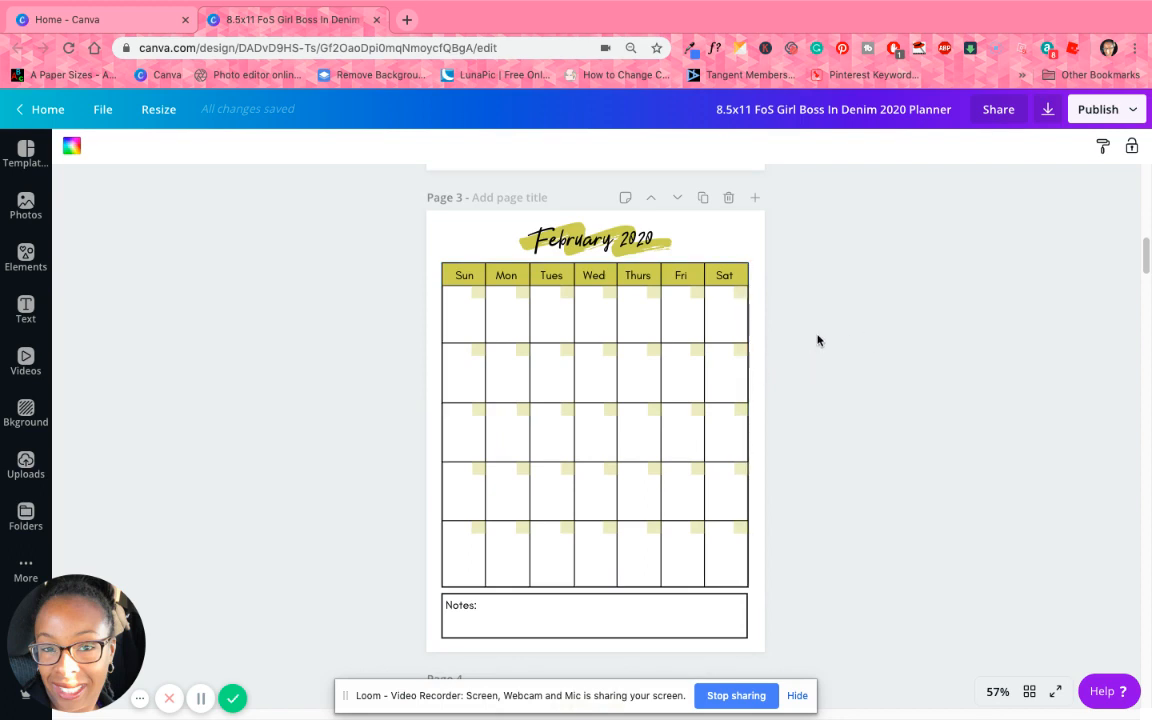
click(704, 199)
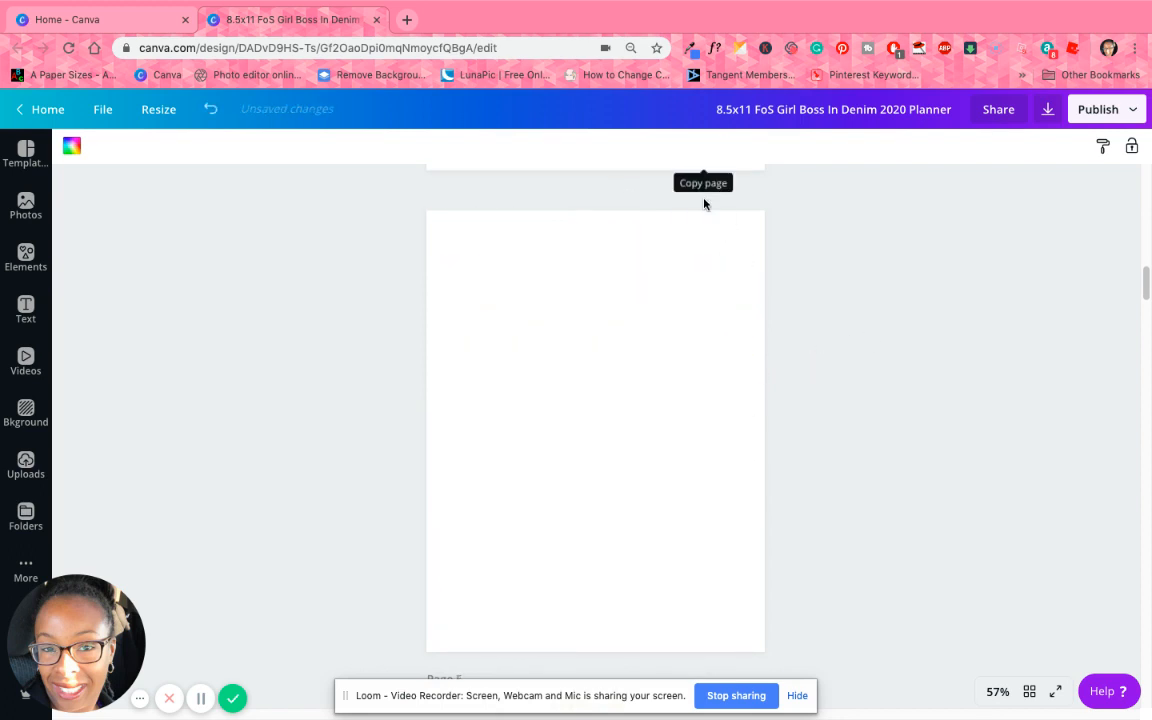
Step: Change the title of the copied calendar page to "March 2020"
click(612, 240)
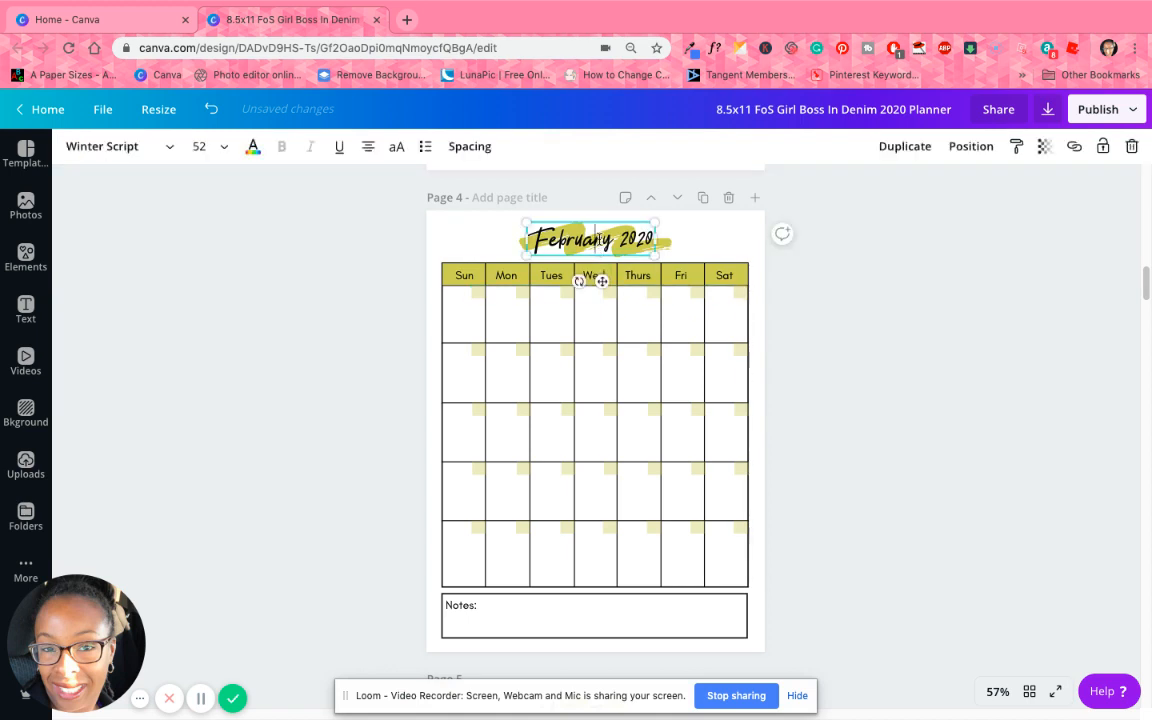
drag(654, 240, 531, 241)
text(Marh 2020)
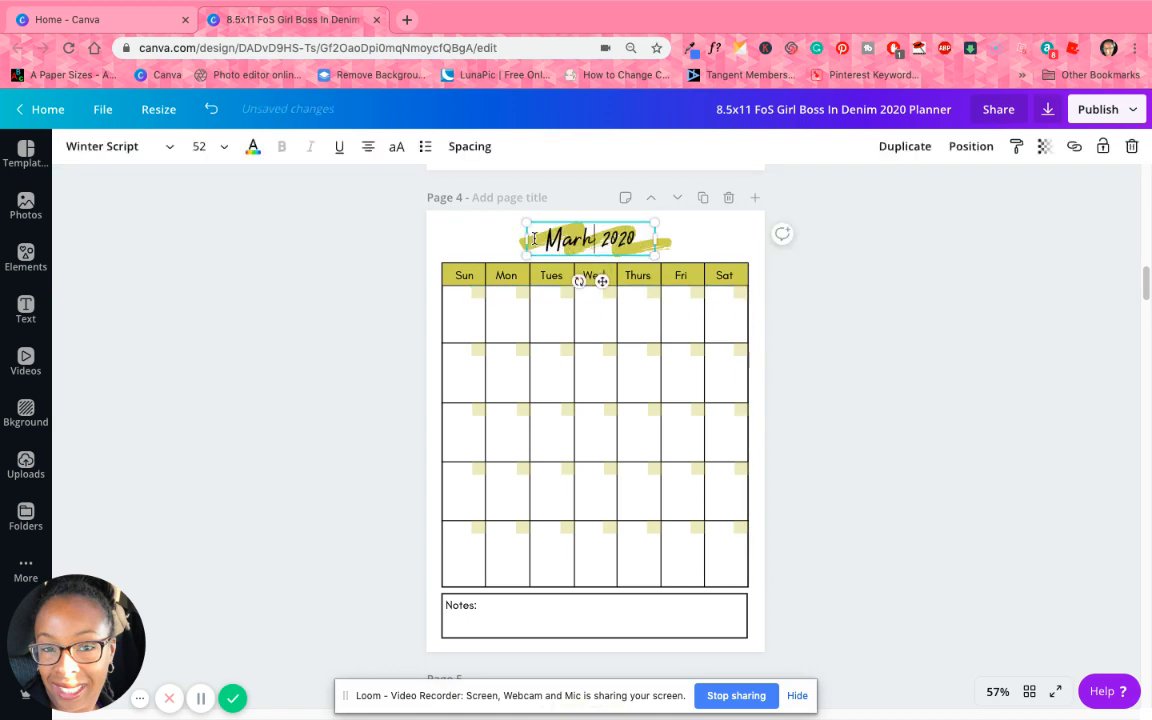
click(577, 240)
text(c)
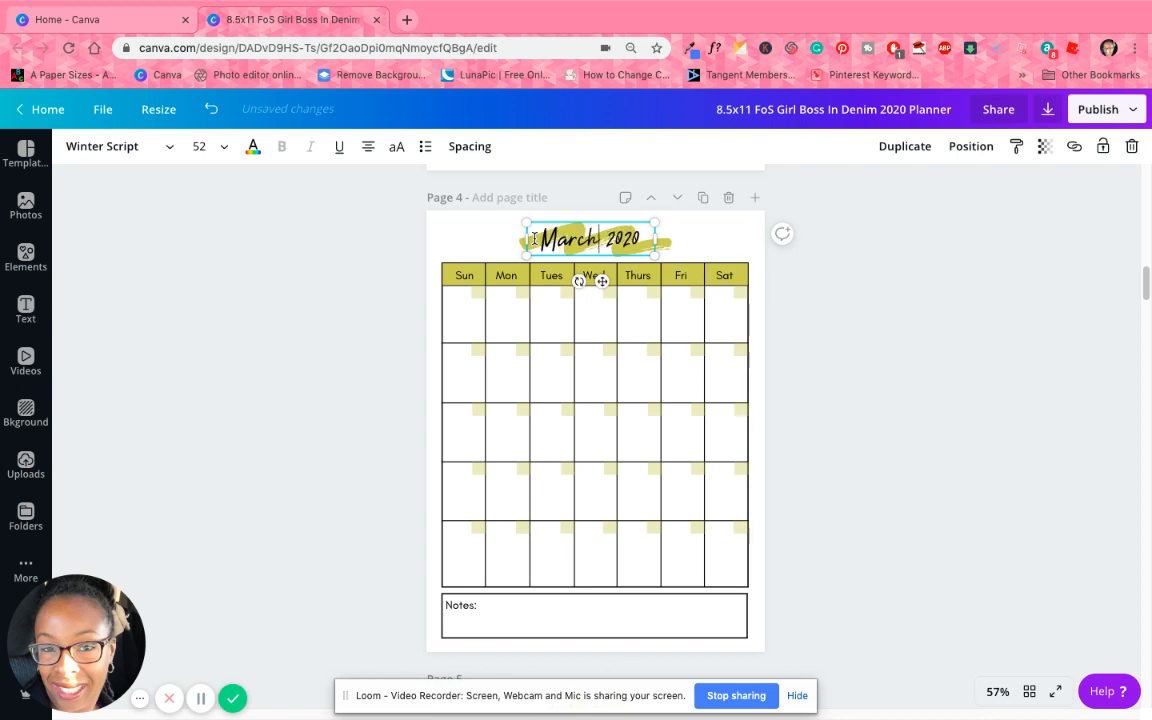
click(844, 302)
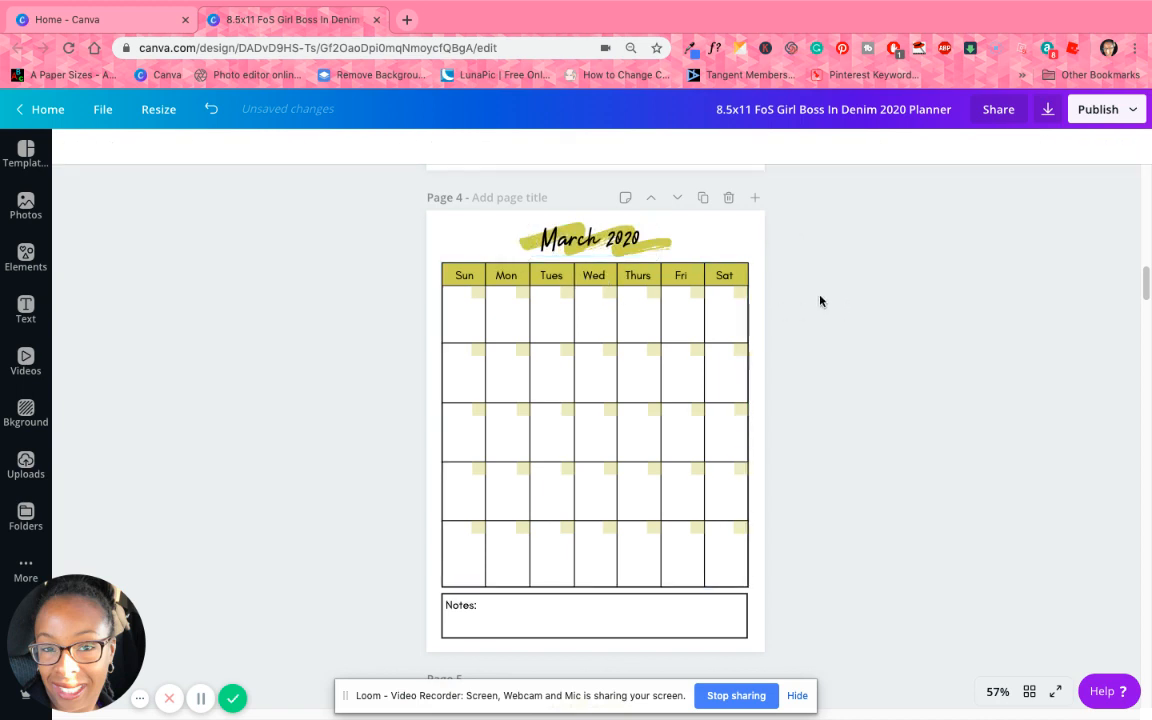
Step: Examine the separate elements of the March calendar page: grid, column lines, date boxes, weekday labels and notes box
click(476, 316)
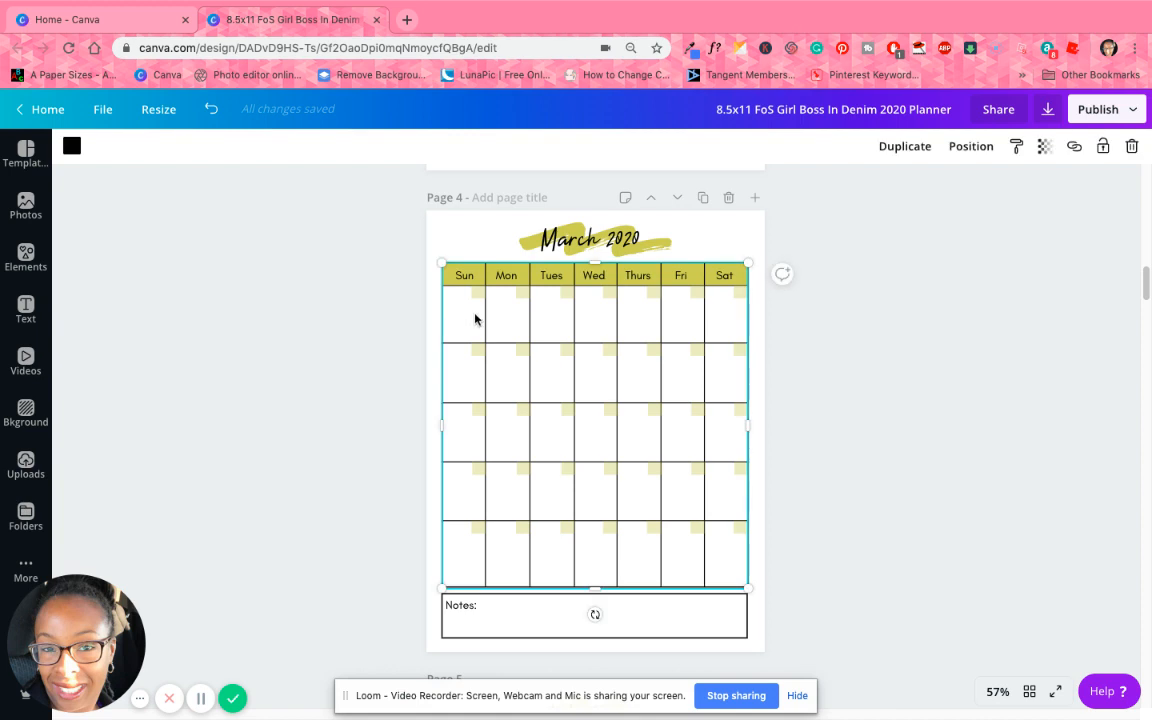
click(485, 316)
click(530, 306)
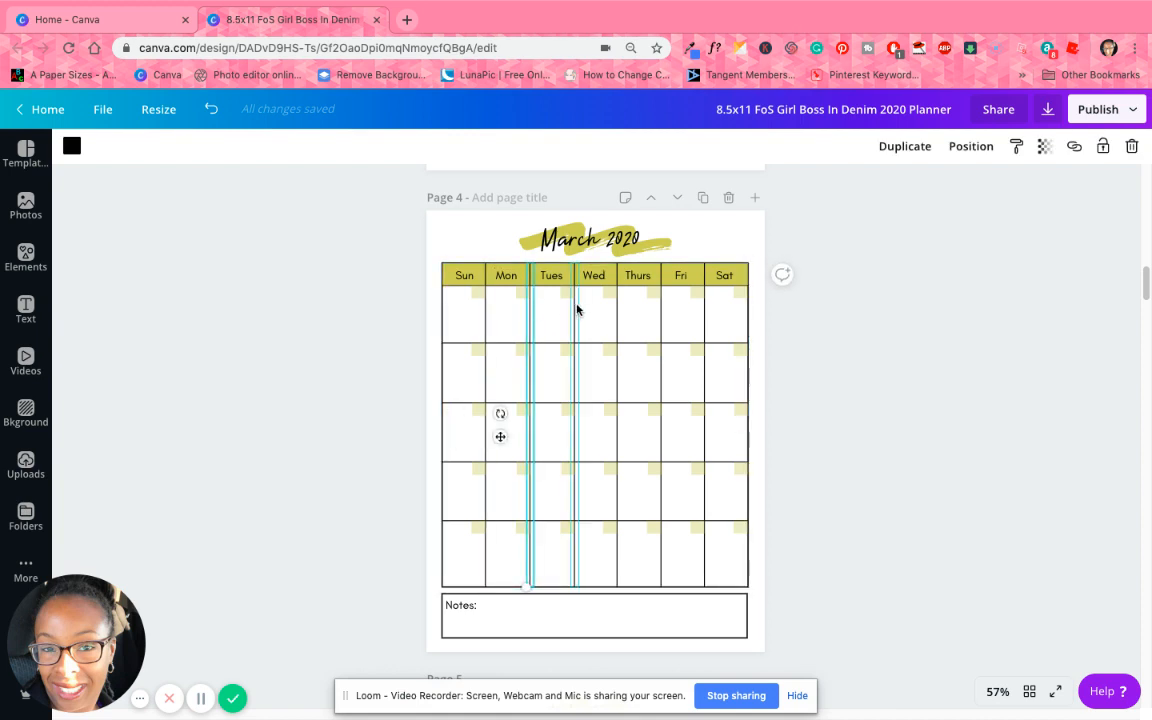
click(575, 306)
click(609, 293)
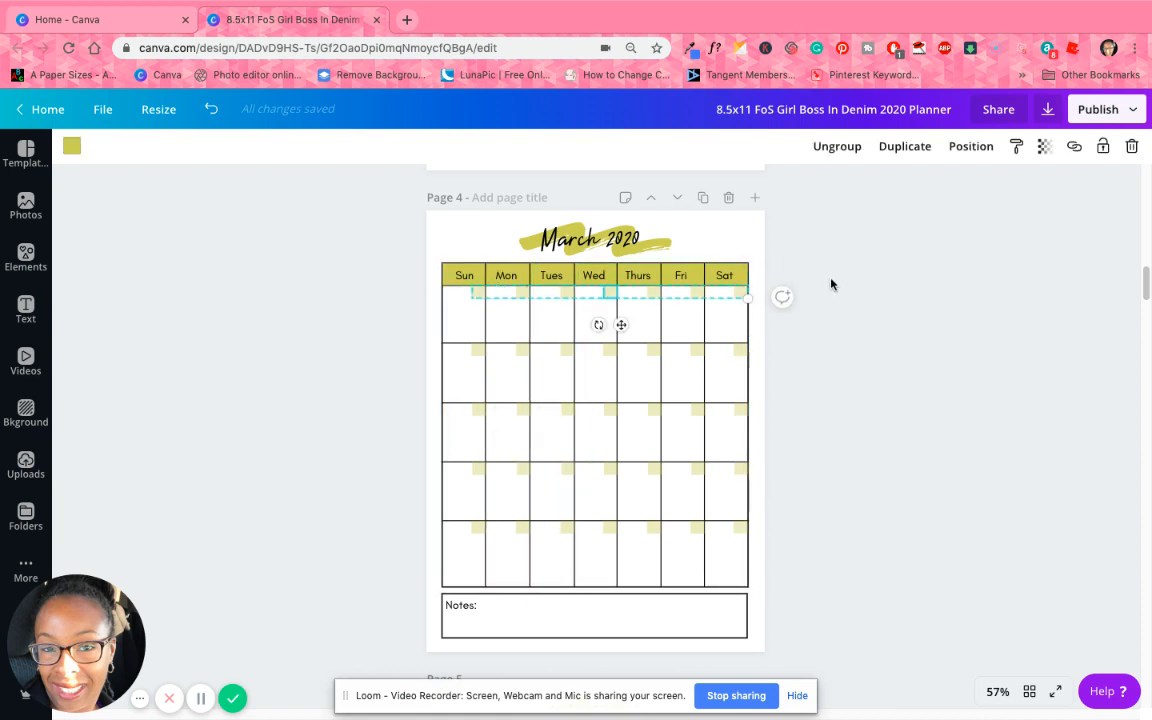
click(494, 277)
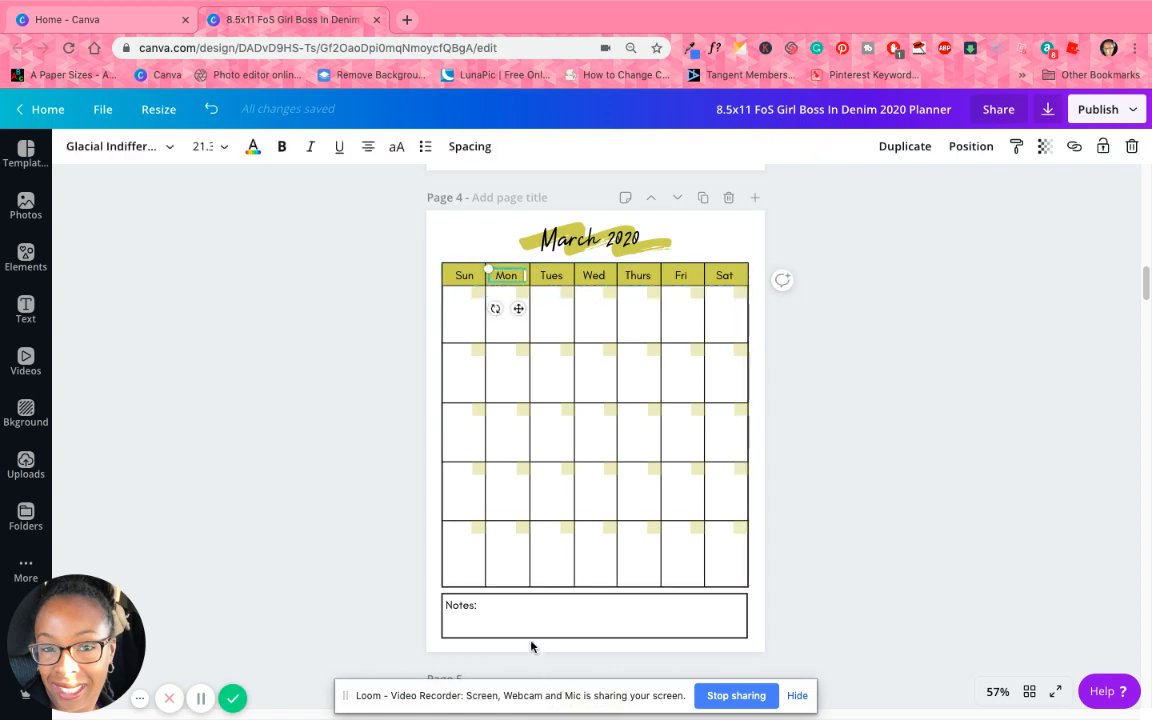
click(617, 617)
Step: On the weekly page, try moving the I Am Grateful For block over the day boxes and nudging the Inspiration block, then undo
scroll(897, 484, down, 6)
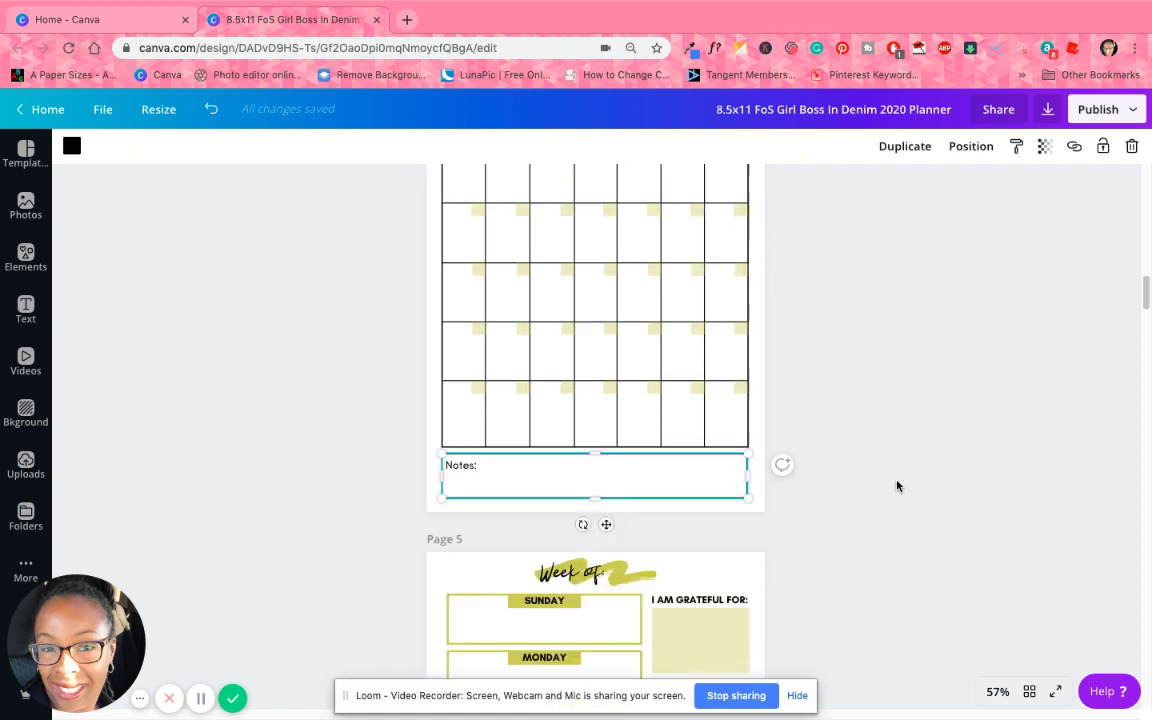
scroll(894, 487, down, 2)
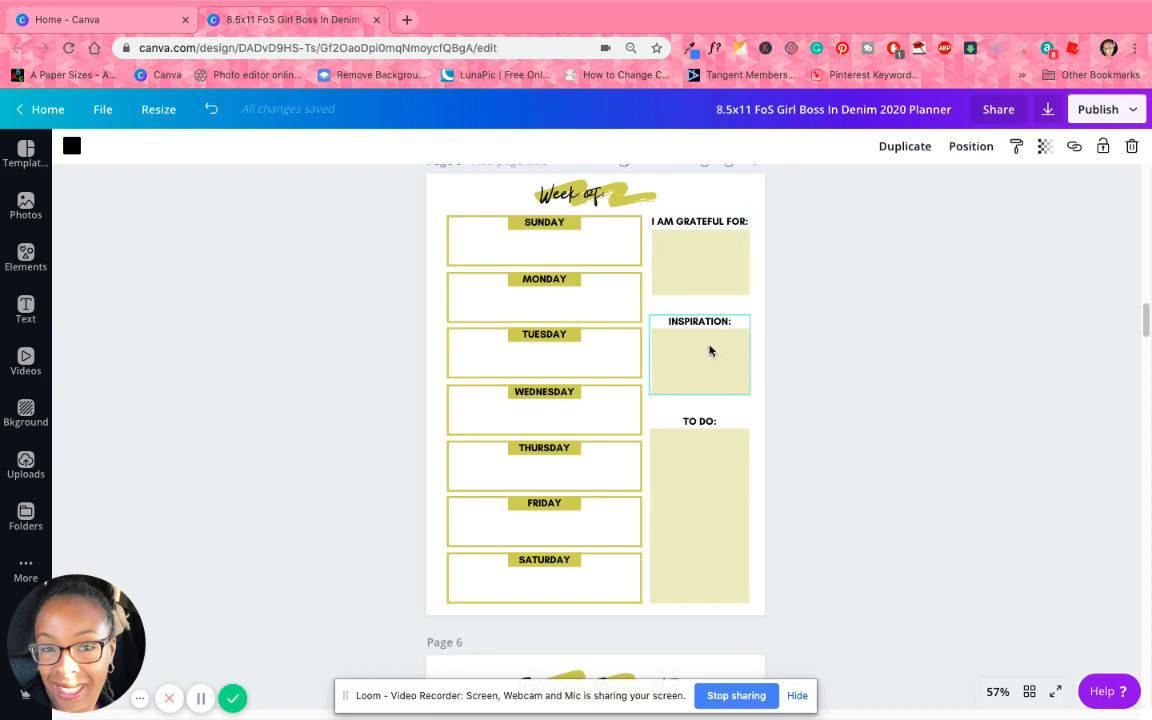
click(703, 457)
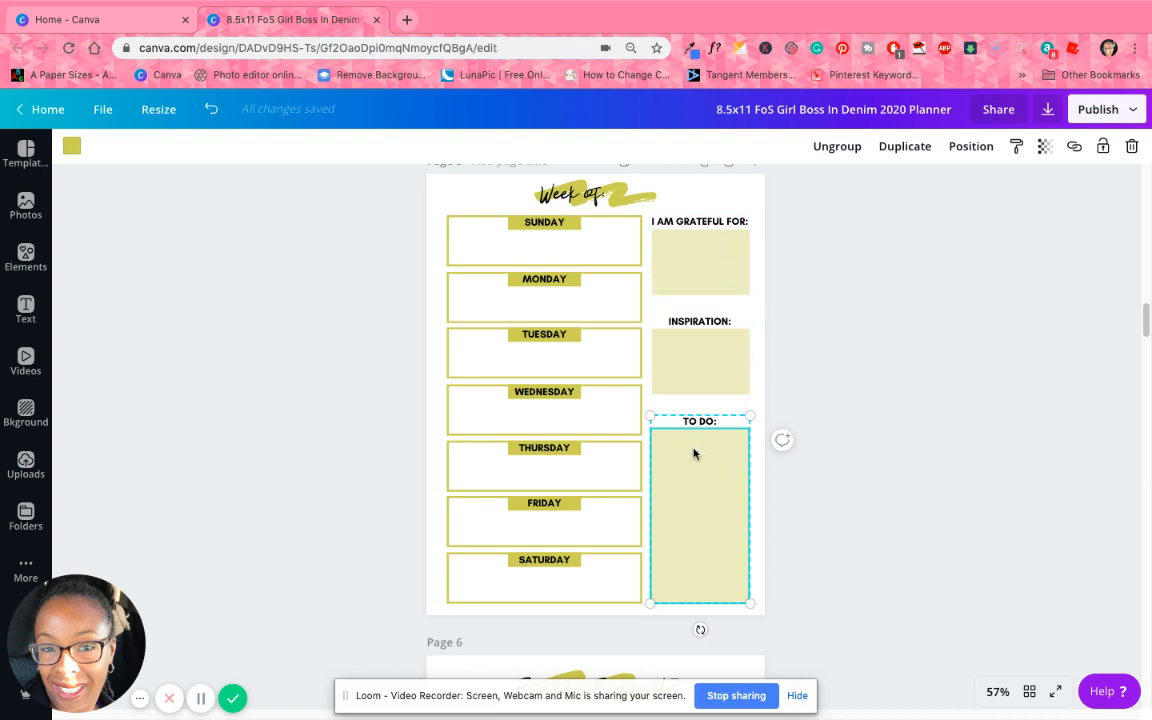
click(660, 232)
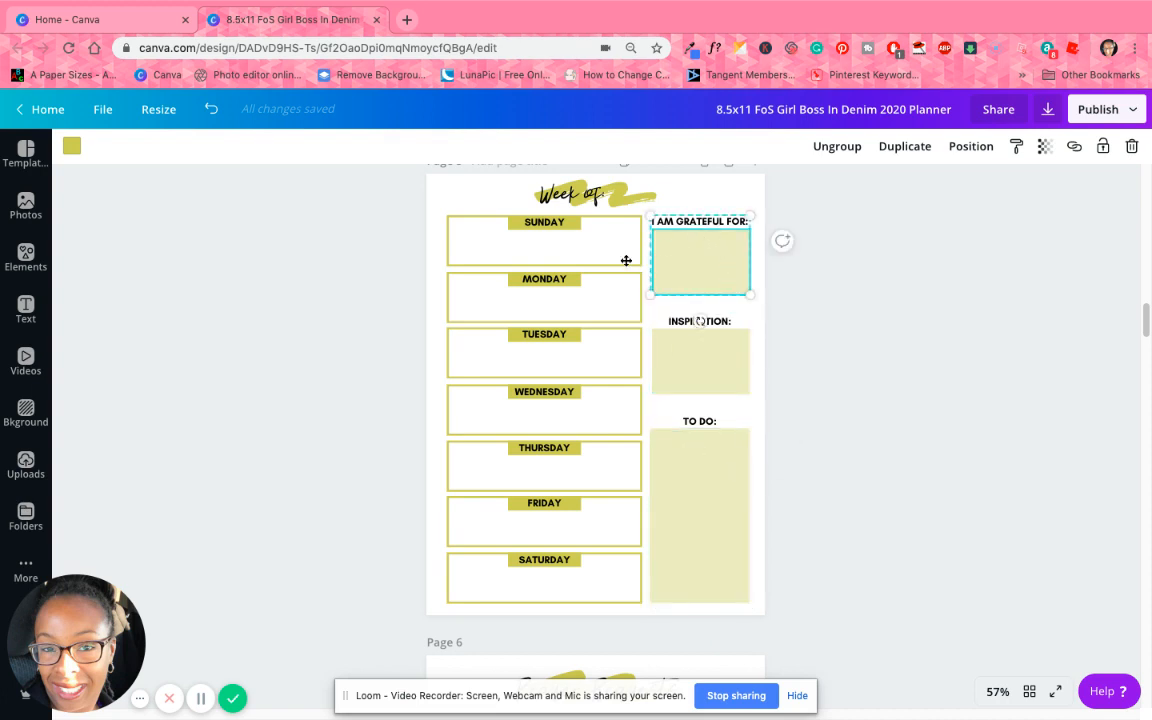
drag(700, 258, 564, 370)
mouse_move(712, 352)
mouse_down()
mouse_move(712, 293)
mouse_move(711, 348)
mouse_up()
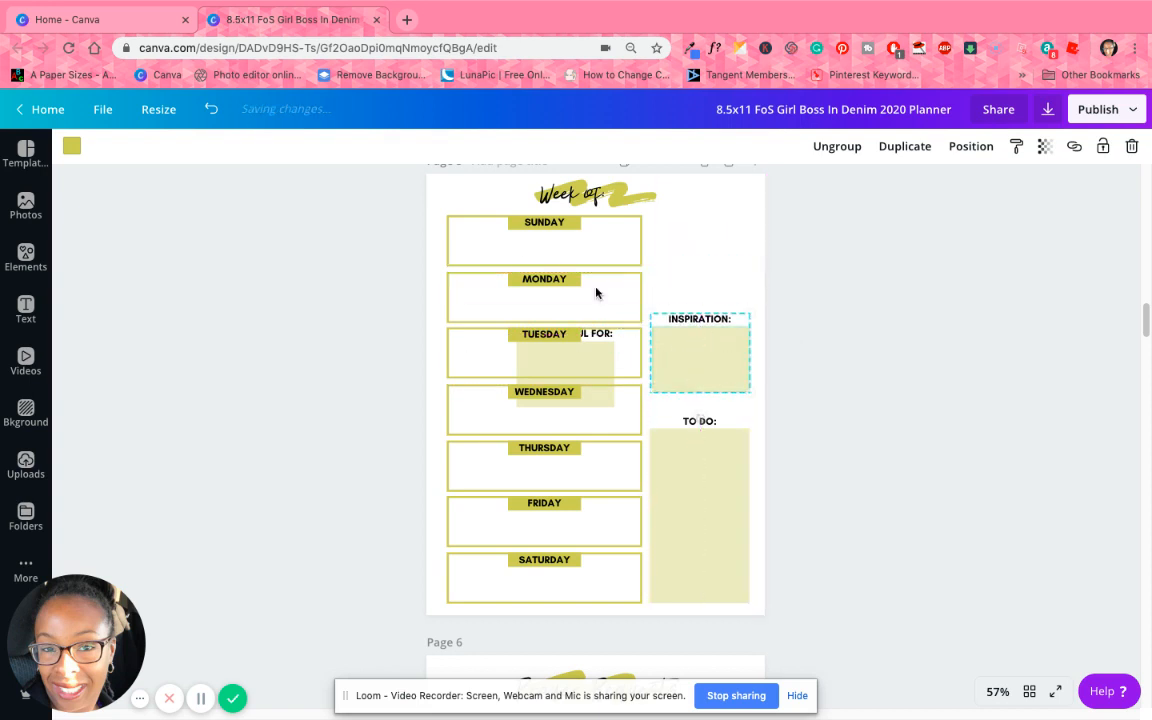
click(212, 113)
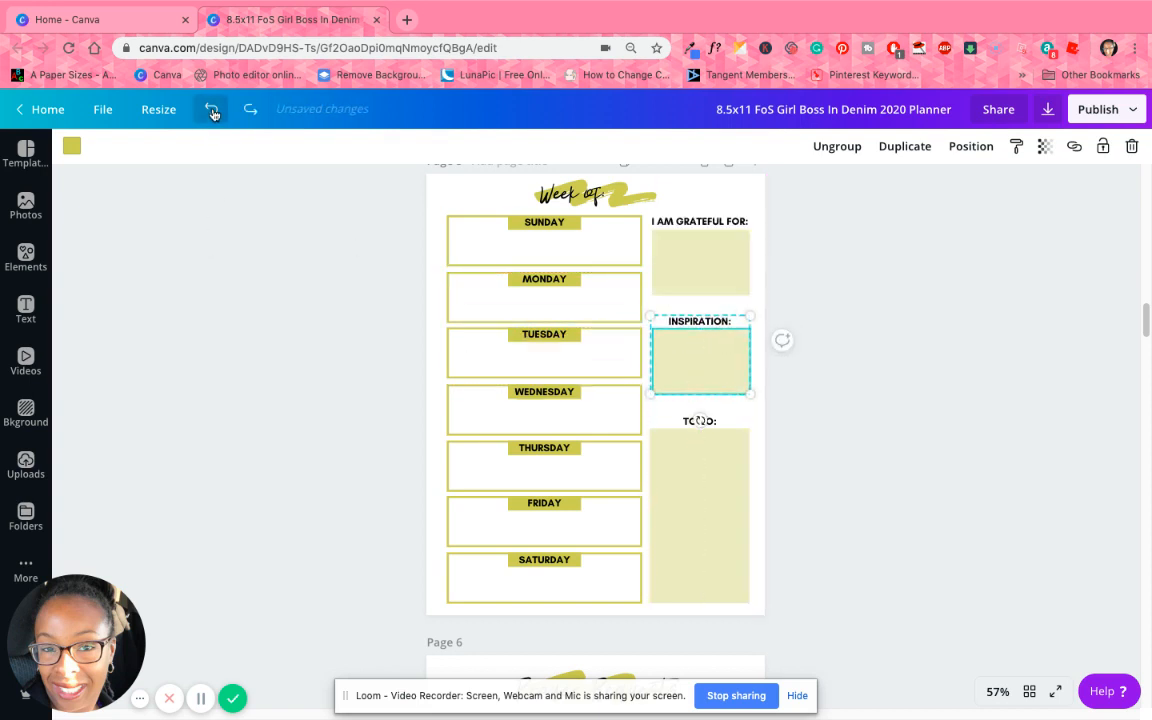
Step: Delete the entire I Am Grateful For group, heading and box together, from the weekly page
double_click(698, 224)
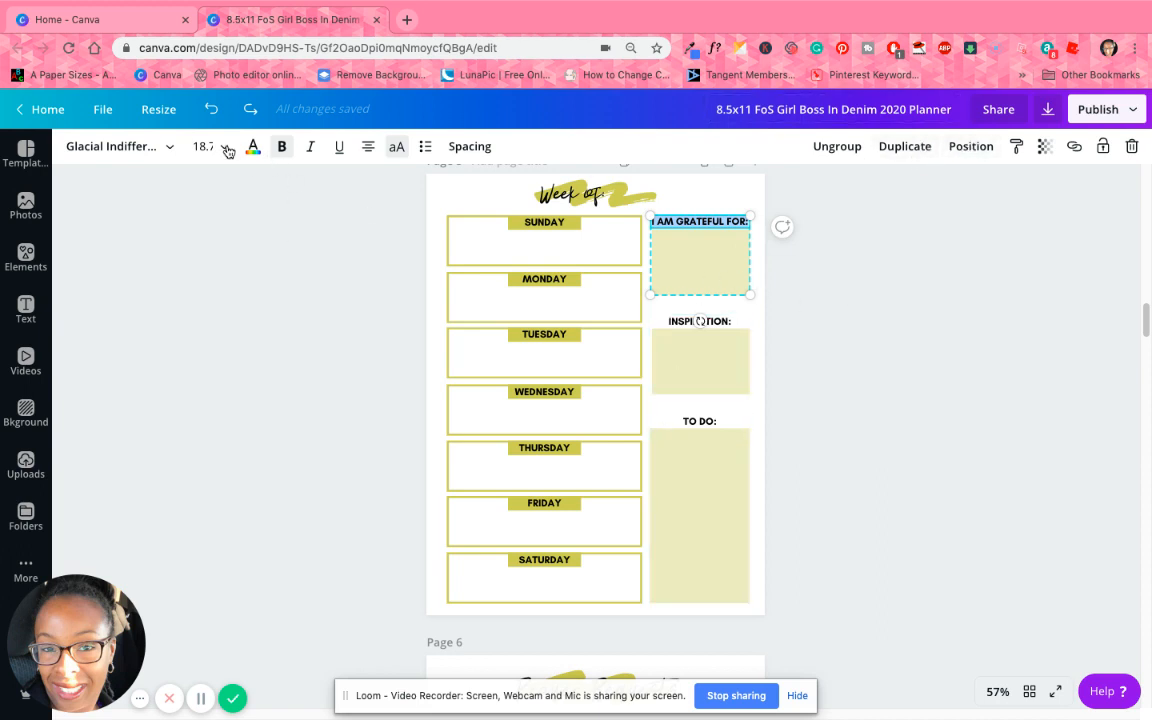
click(1137, 147)
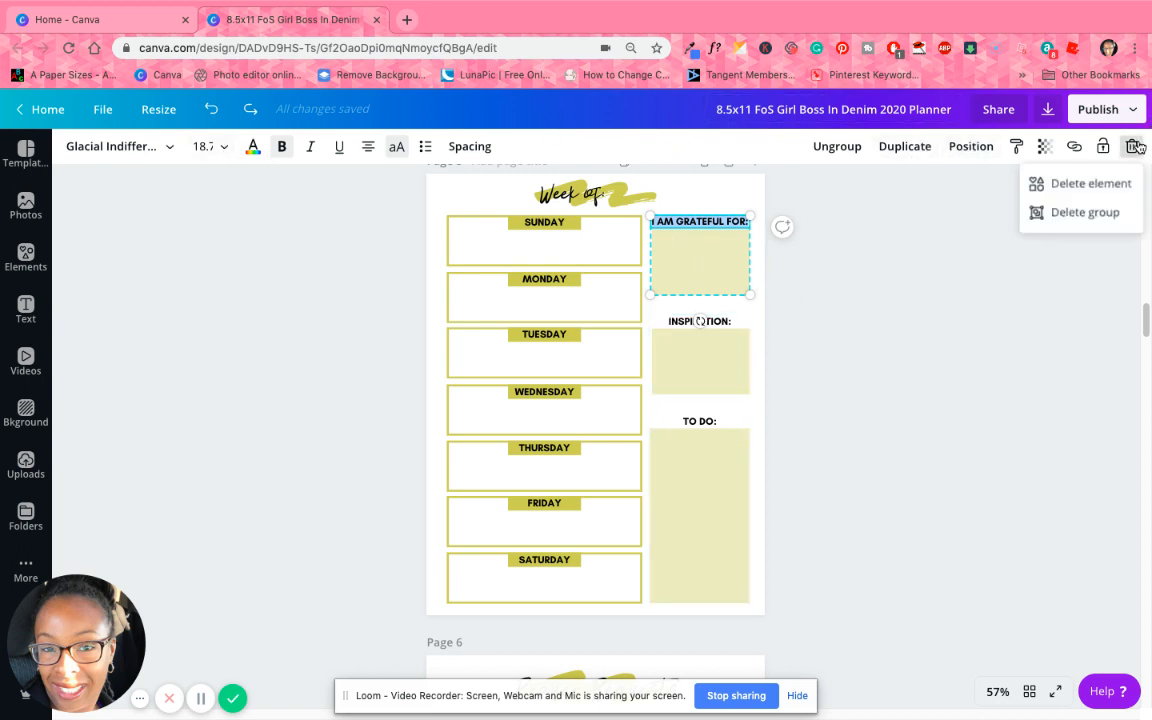
click(1095, 211)
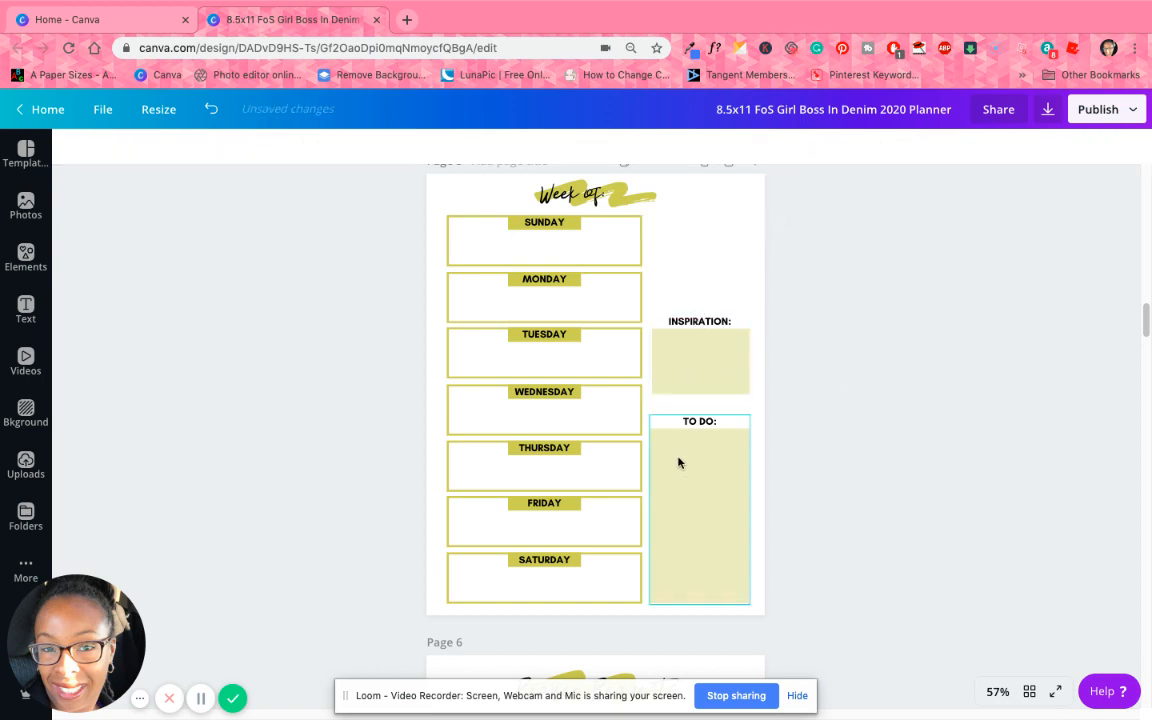
Step: Ungroup the Inspiration block and stretch its box upward to about the level of the Sunday label
click(679, 463)
click(709, 345)
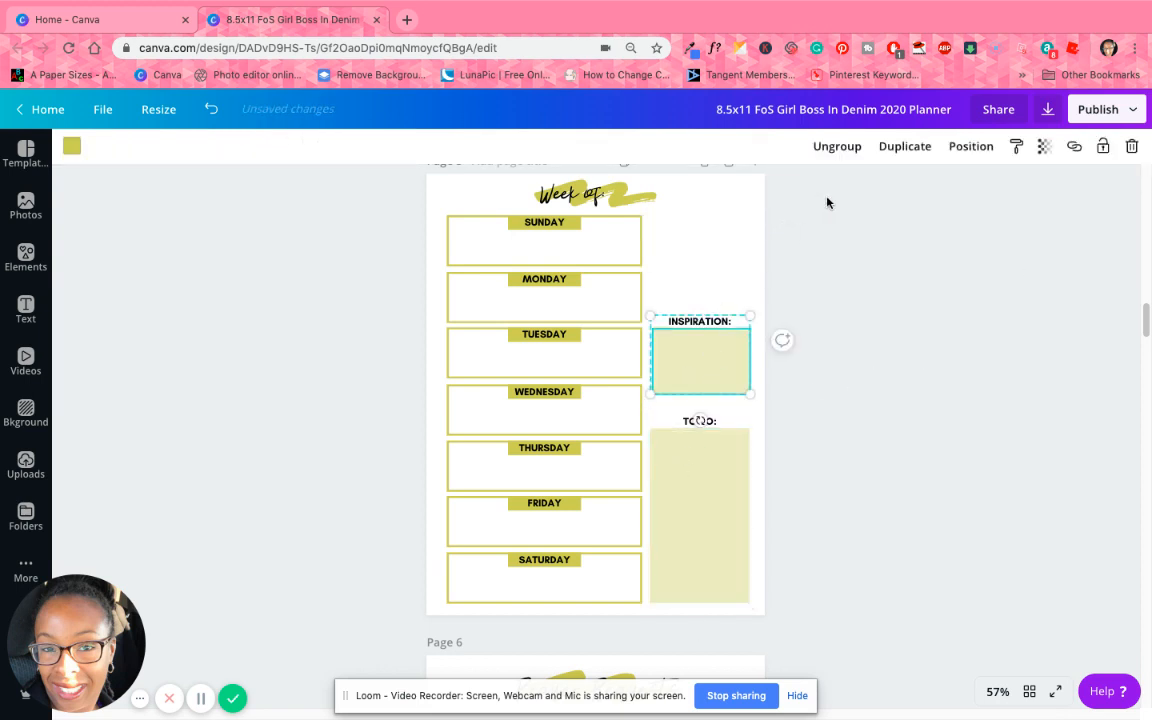
click(840, 146)
click(712, 340)
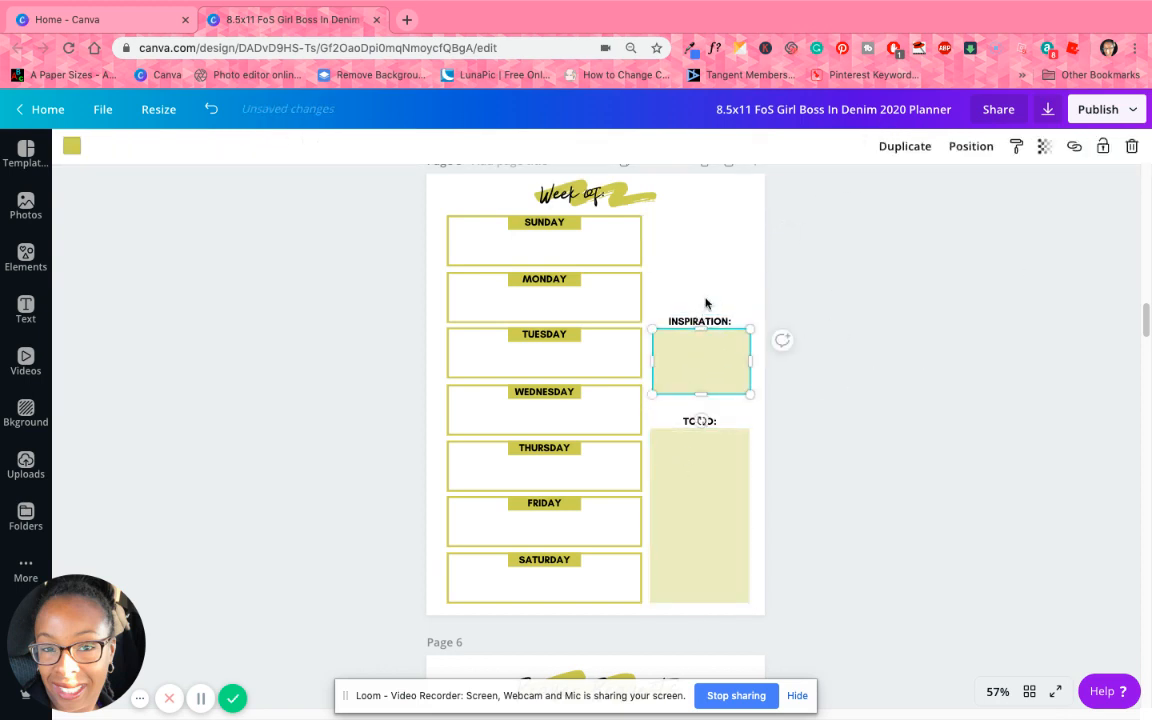
drag(701, 328, 707, 240)
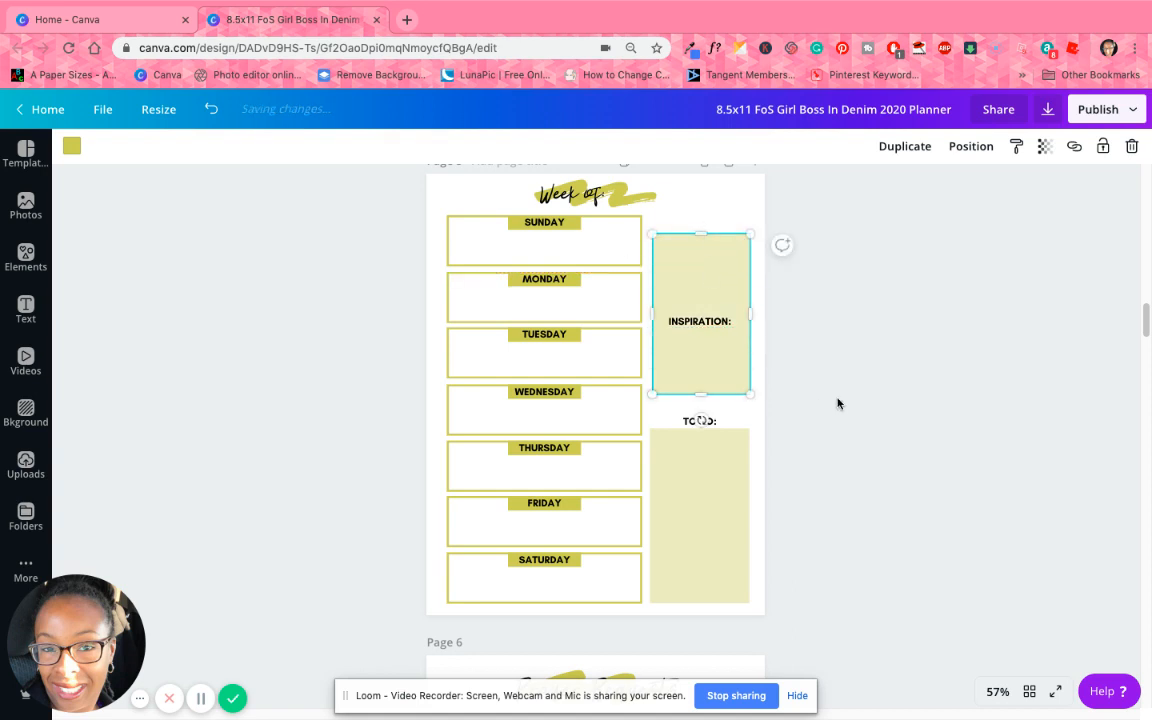
Step: Undo the Inspiration box resize, its ungrouping and the deletion of the I Am Grateful For group
click(208, 110)
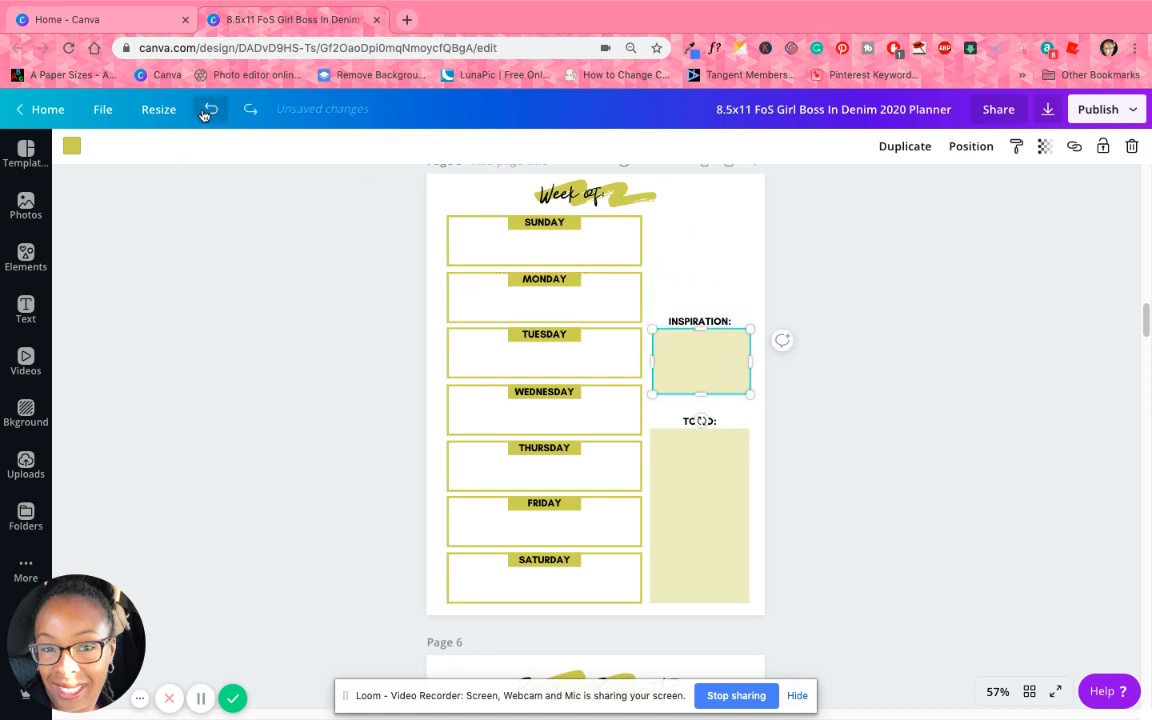
click(208, 110)
click(208, 110)
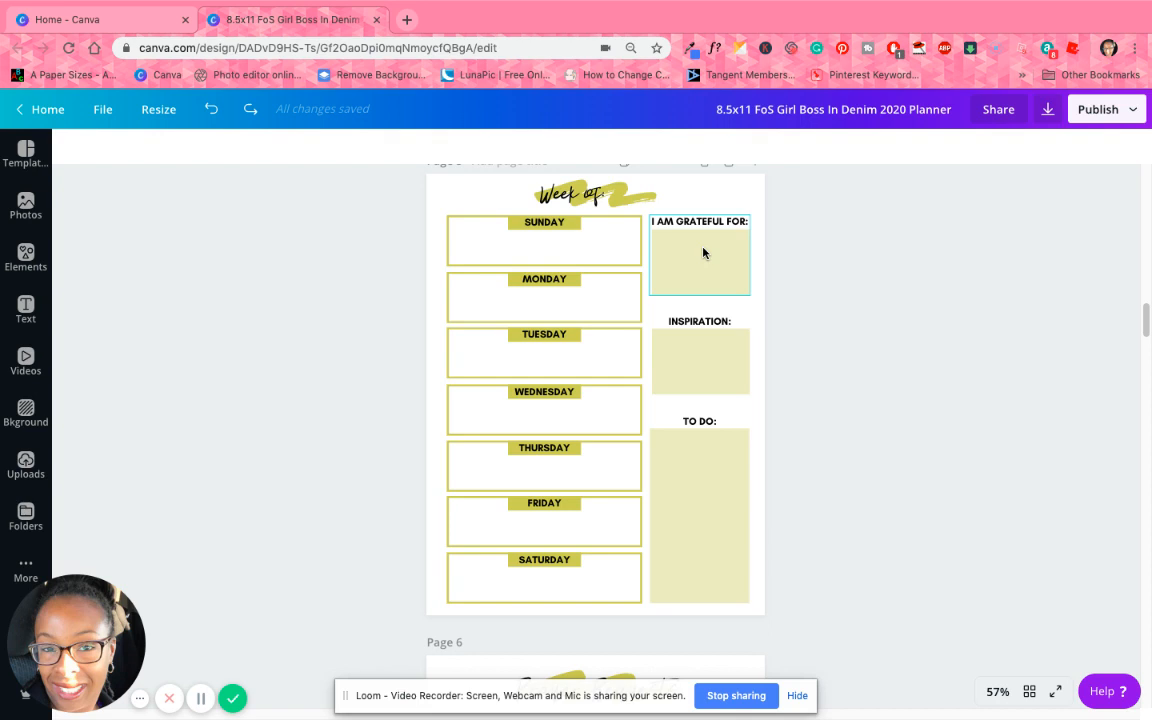
Step: Delete the I Am Grateful For box and its heading from the weekly page
click(697, 494)
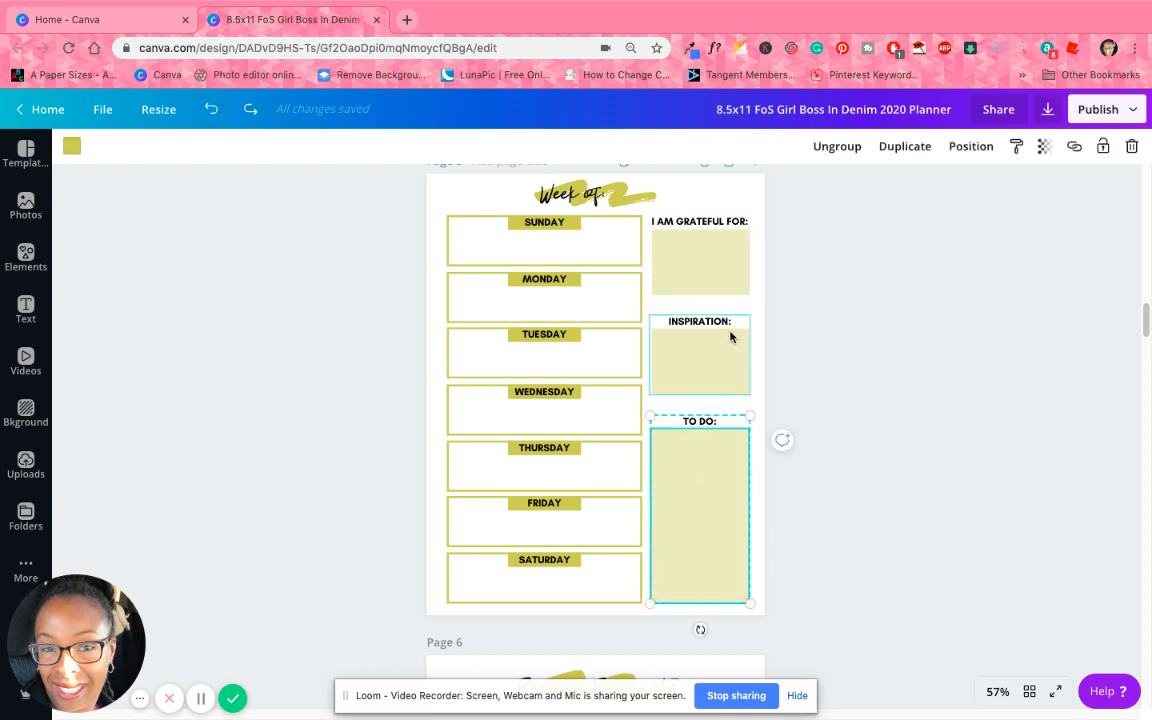
click(710, 242)
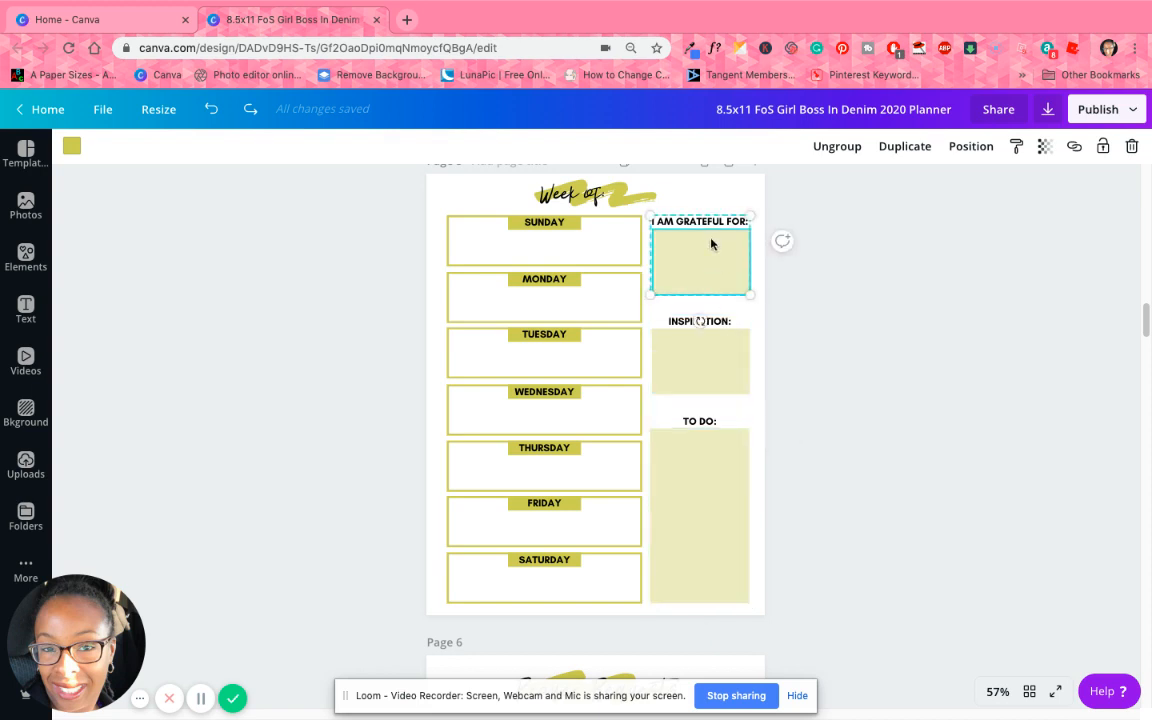
key(Delete)
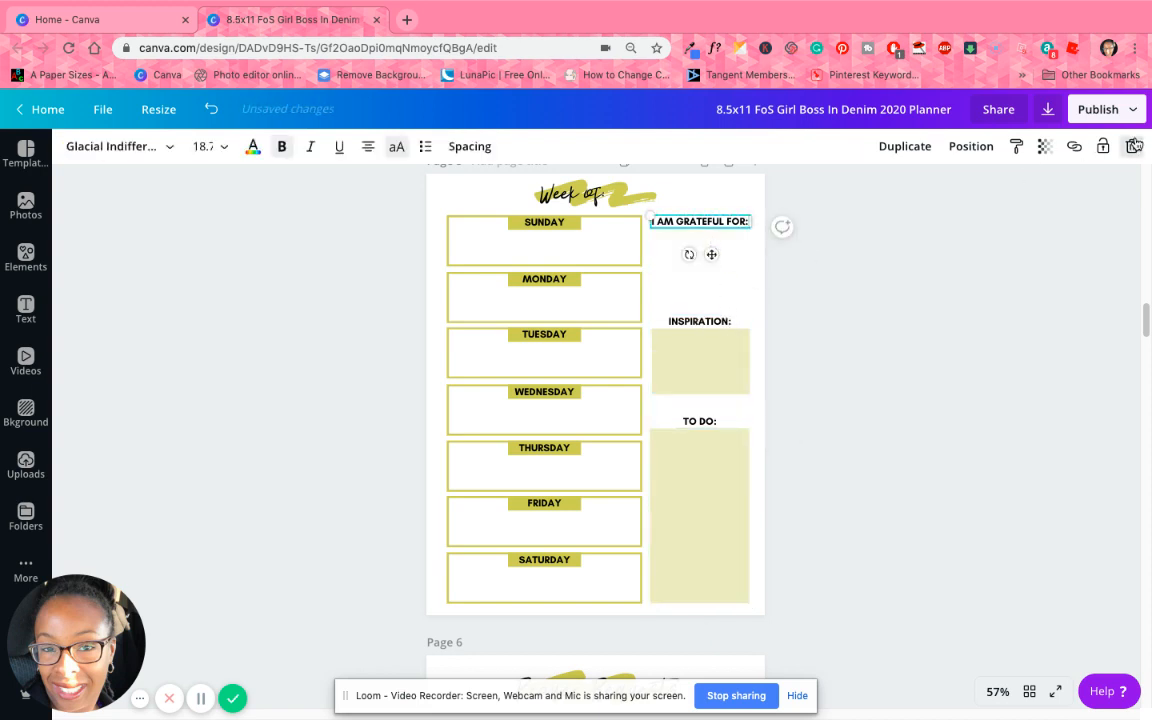
key(Delete)
Step: Move the To Do block up beside the Sunday to Wednesday boxes and the Inspiration block down beneath it
drag(697, 442, 728, 226)
drag(663, 360, 655, 508)
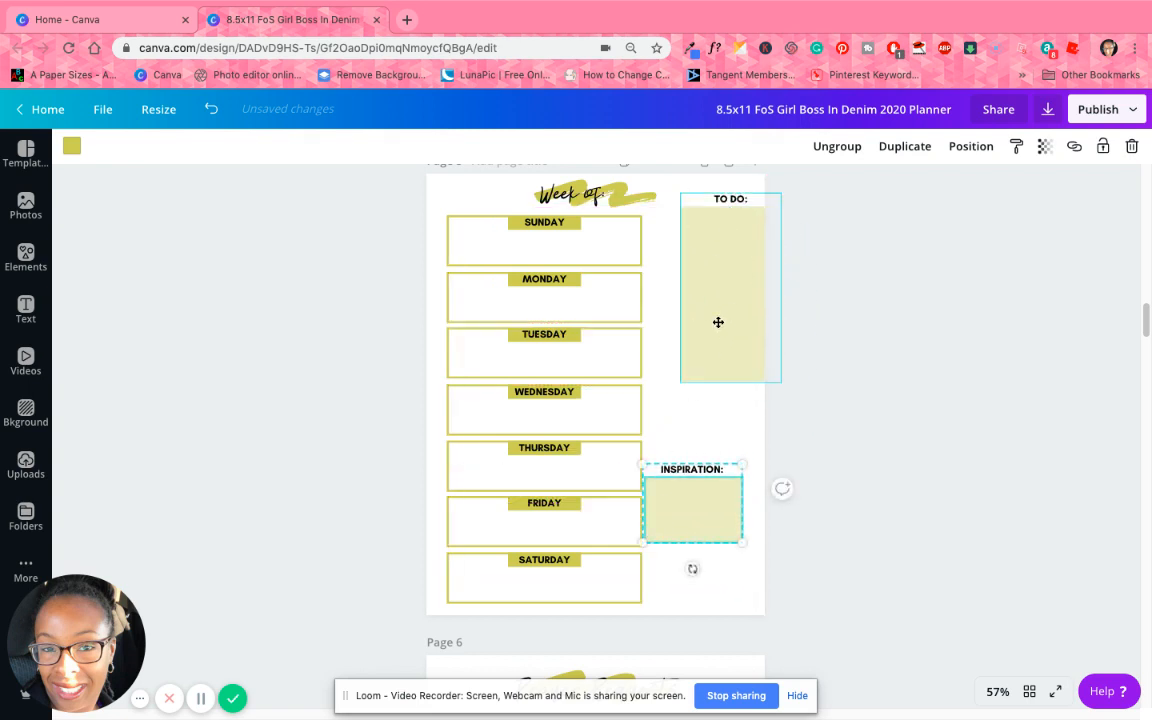
drag(717, 321, 699, 375)
Step: Delete the whole Inspiration group from the weekly page
click(688, 493)
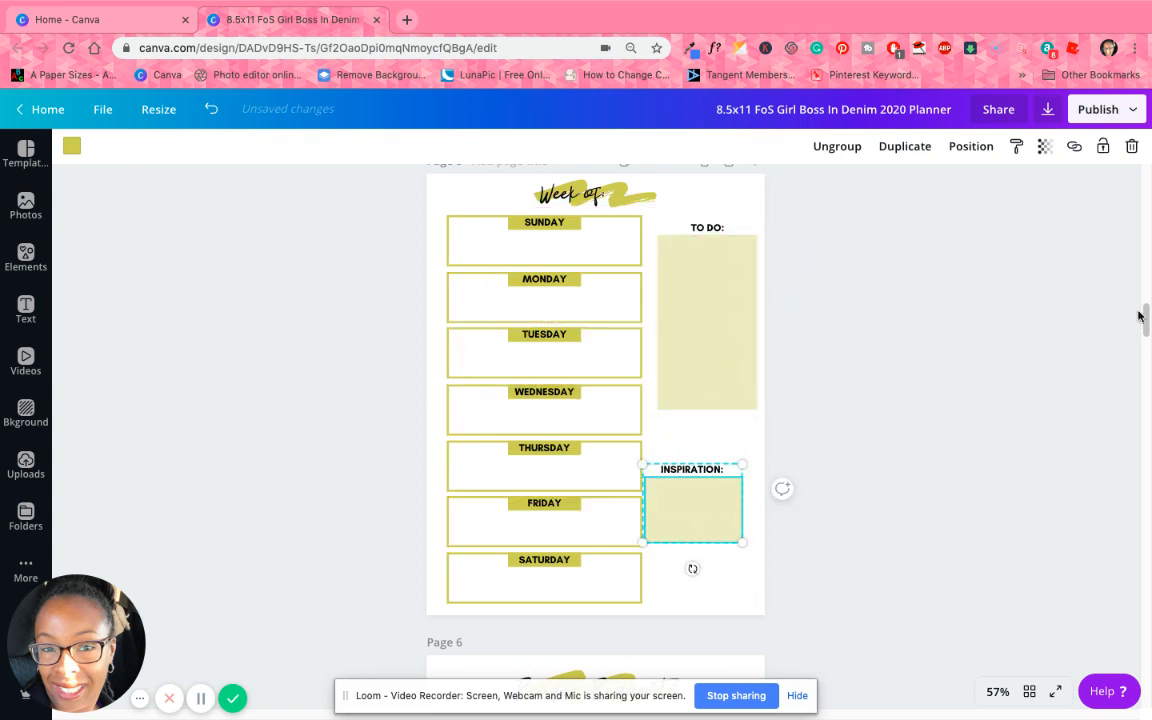
click(1133, 145)
click(1110, 211)
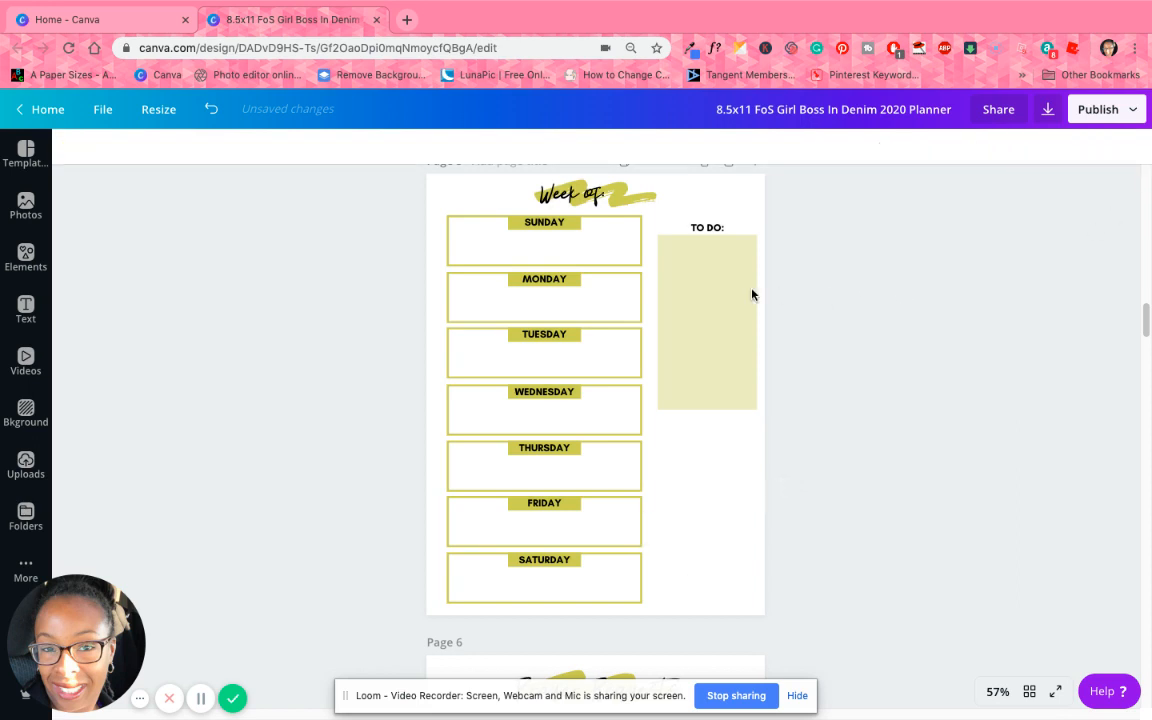
Step: Duplicate the To Do block on the weekly page and place the copy directly beneath it, beside the Thursday to Saturday boxes
click(698, 291)
drag(698, 291, 709, 497)
click(894, 146)
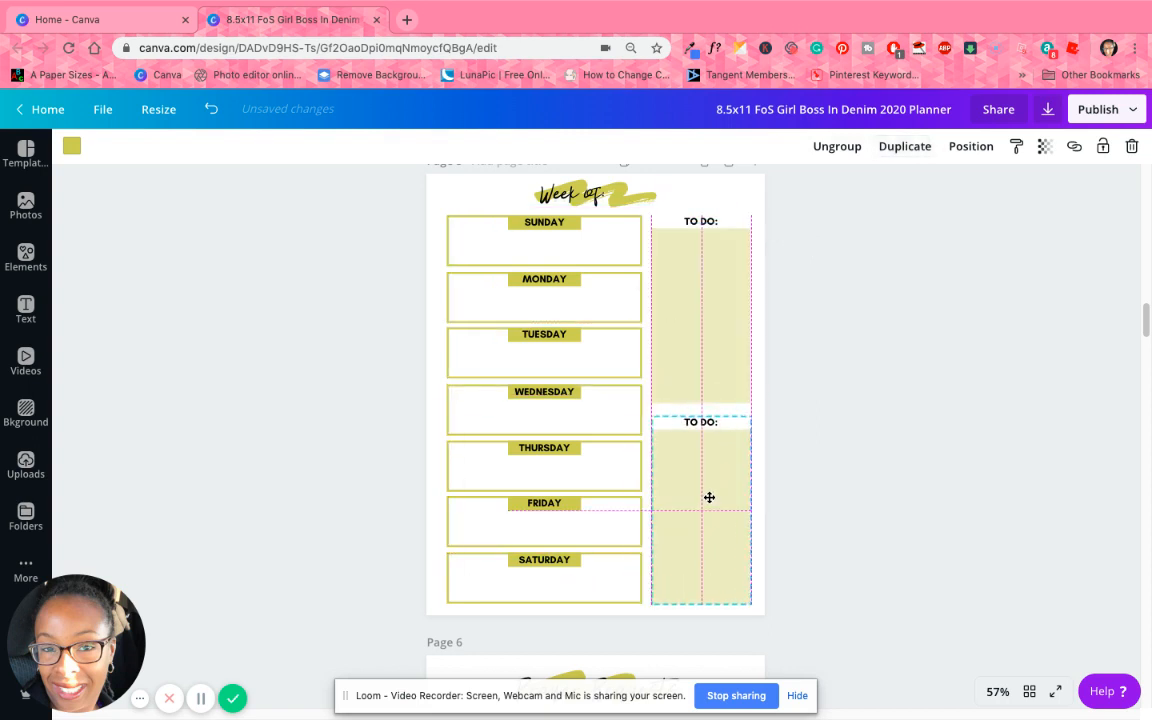
Step: Replace the upper To Do heading with "I AM GRATEUFUL FOR:"
double_click(703, 222)
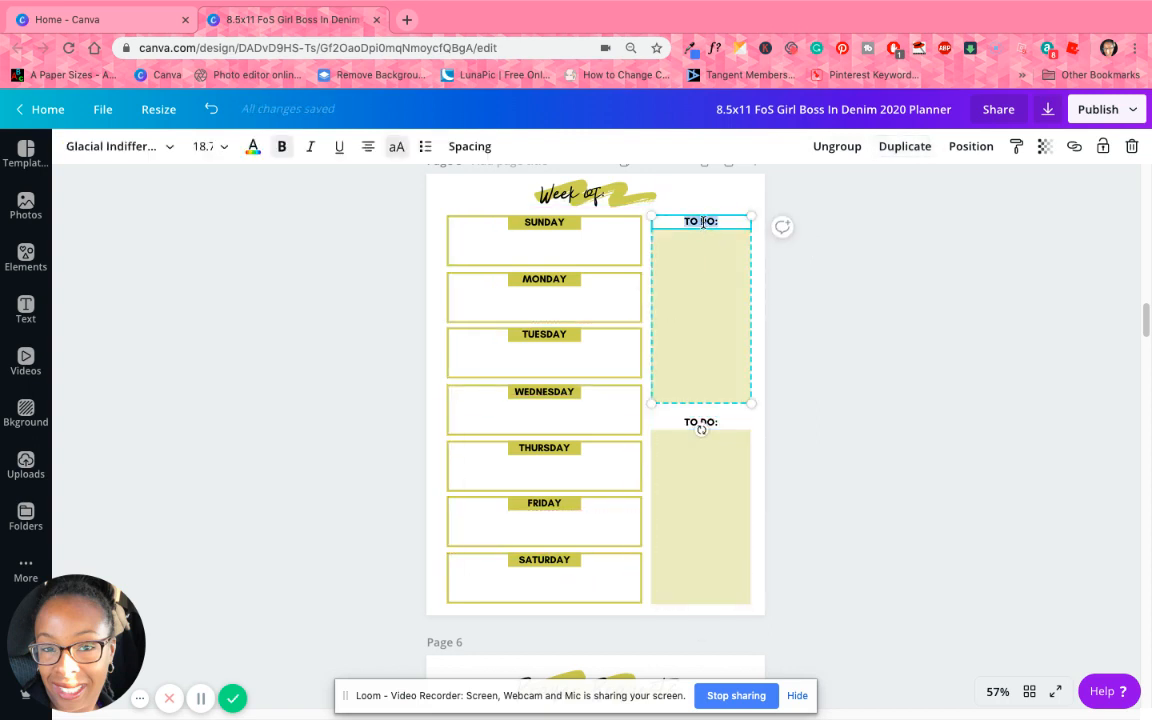
text(I AM G)
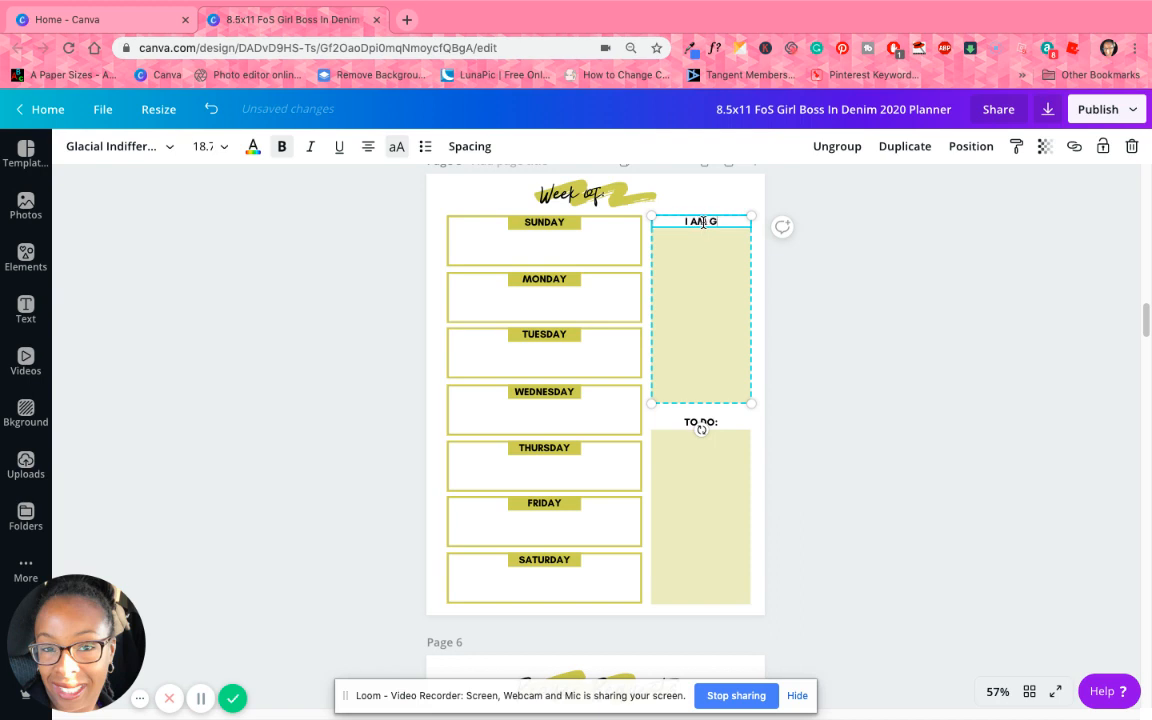
text(RATEUFUL FOR:)
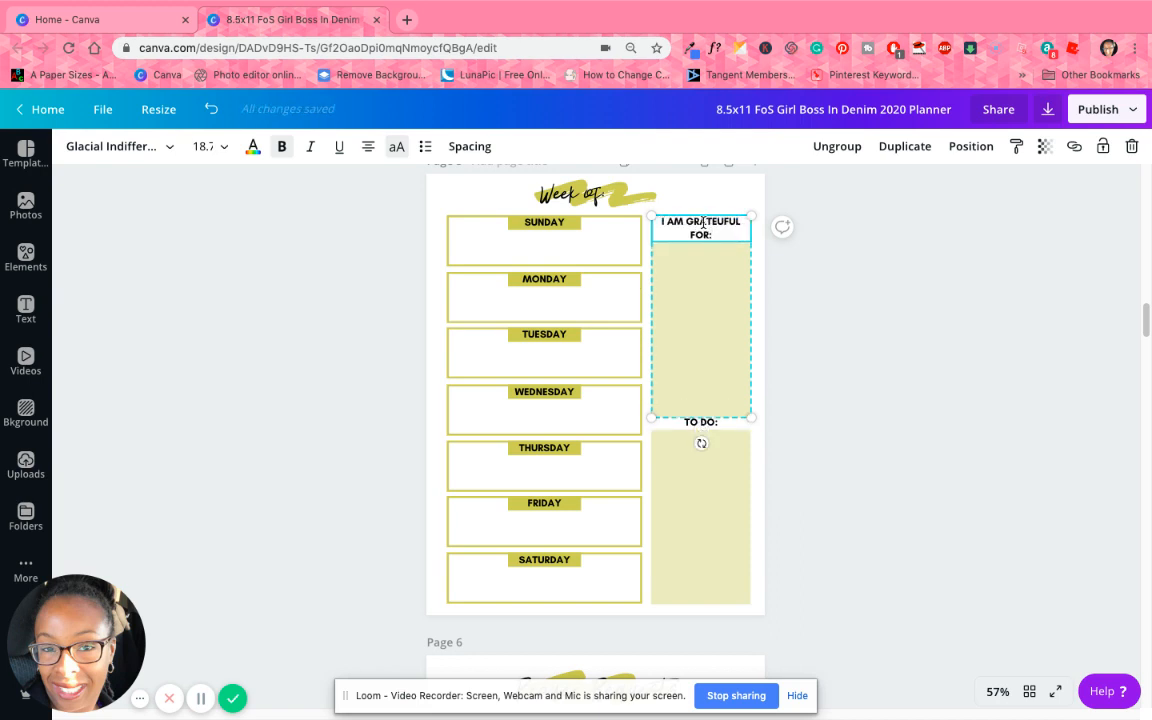
Step: Replace the lower To Do heading with "INSPIRATION:"
double_click(703, 422)
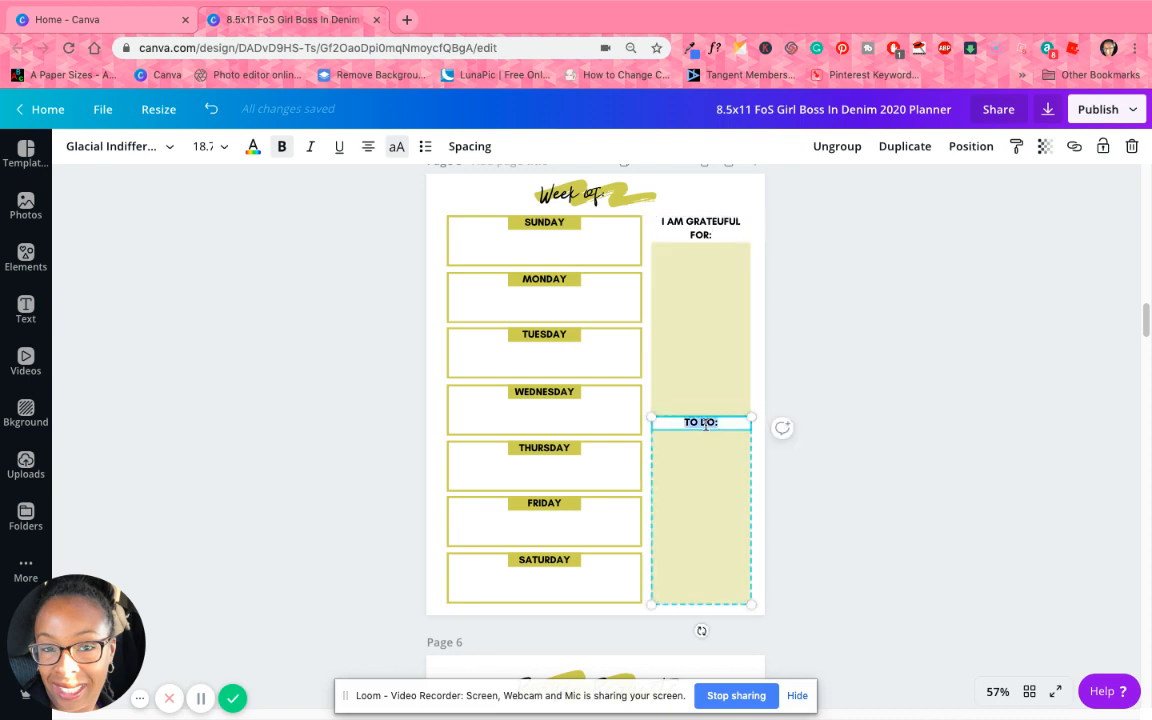
text(INSPIRATION)
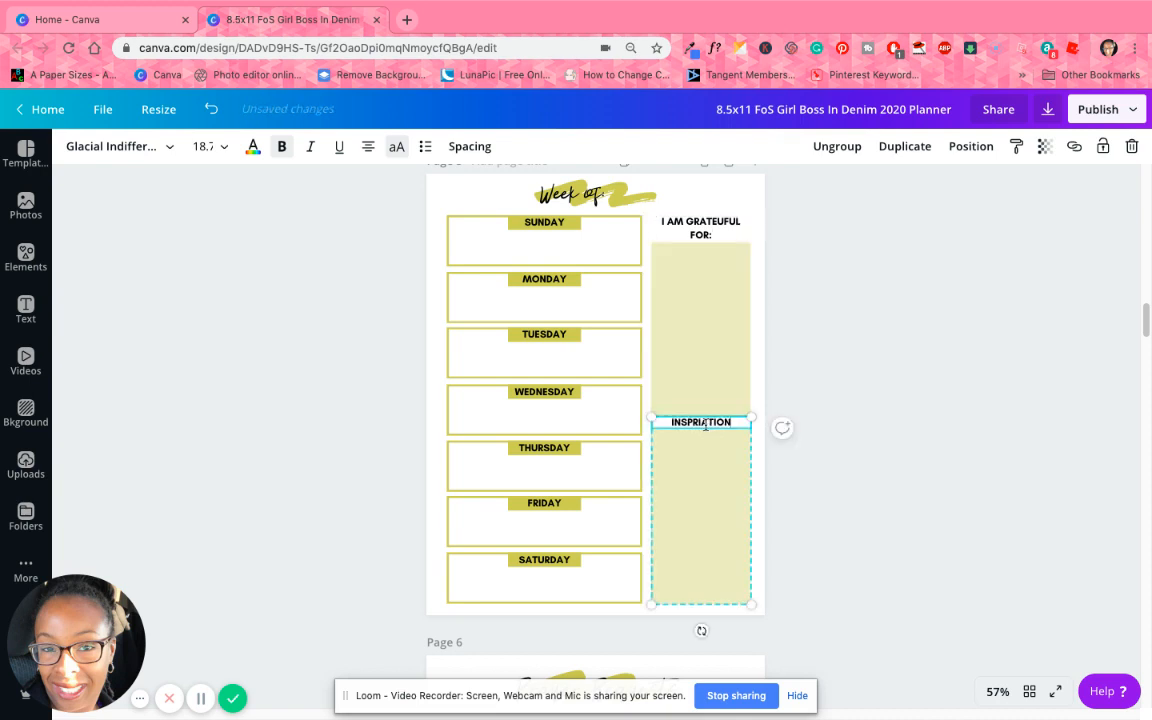
key(BackSpace)
key(BackSpace)
key(BackSpace)
key(BackSpace)
key(BackSpace)
key(BackSpace)
key(BackSpace)
text(IRATION:)
click(859, 381)
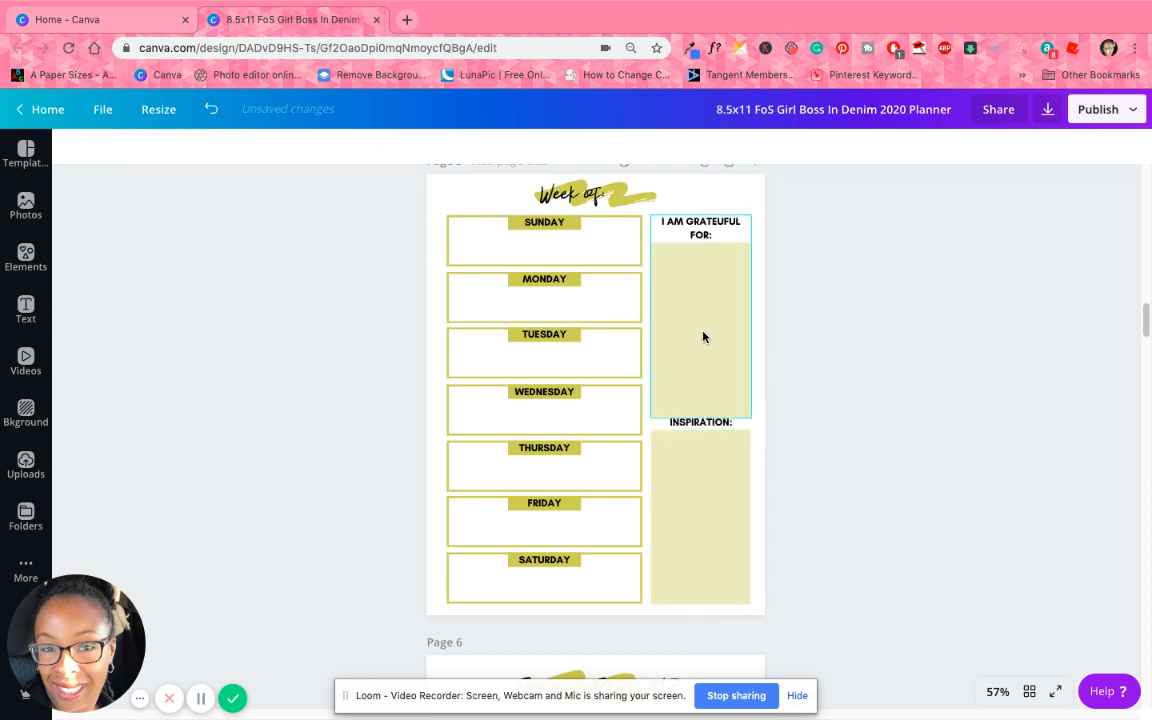
Step: Set the font size of both the gratitude heading and the Inspiration heading to 18
click(703, 300)
click(710, 237)
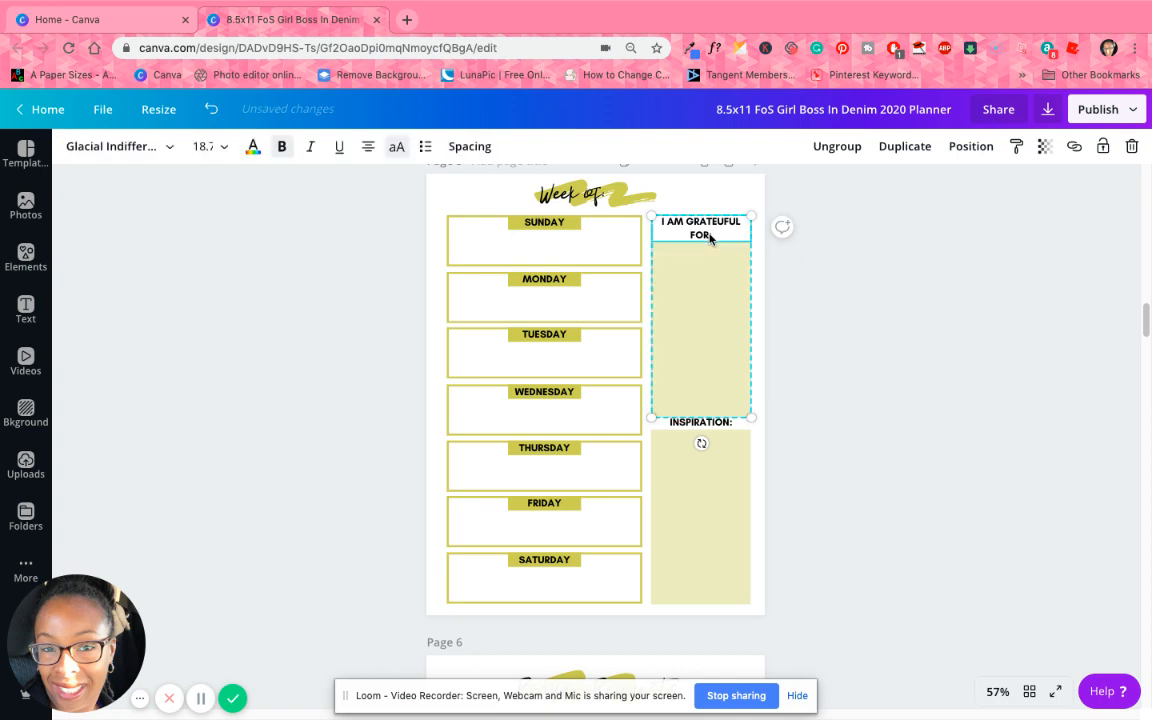
click(210, 146)
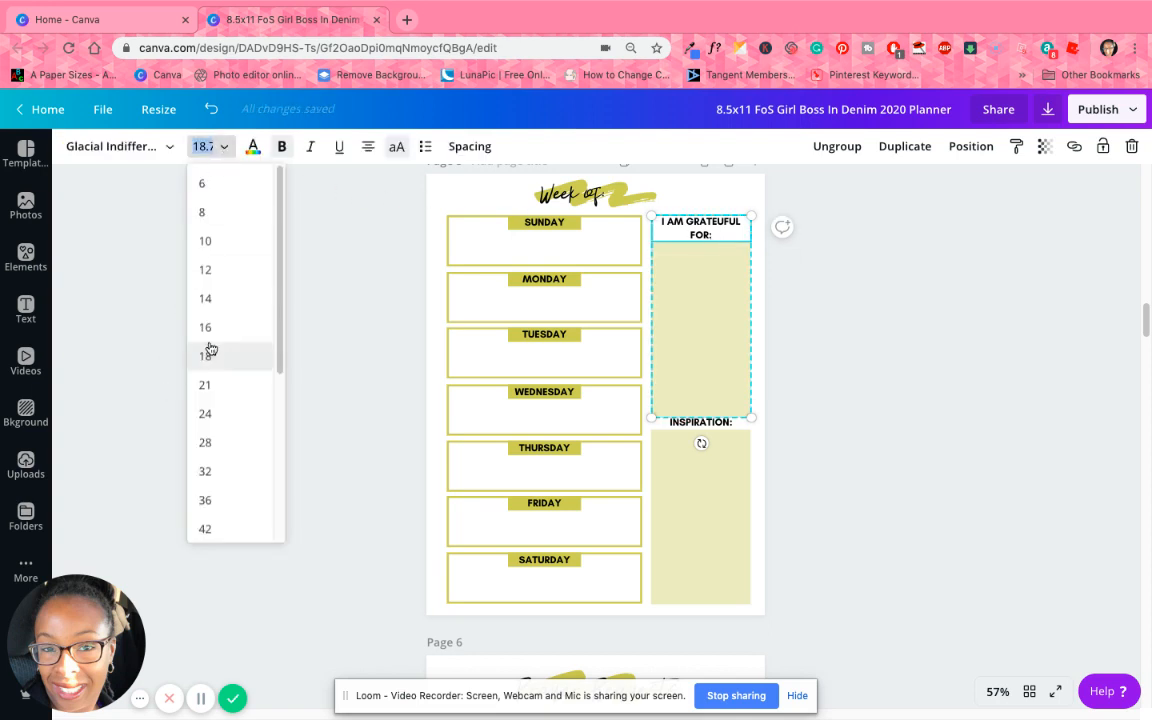
click(208, 355)
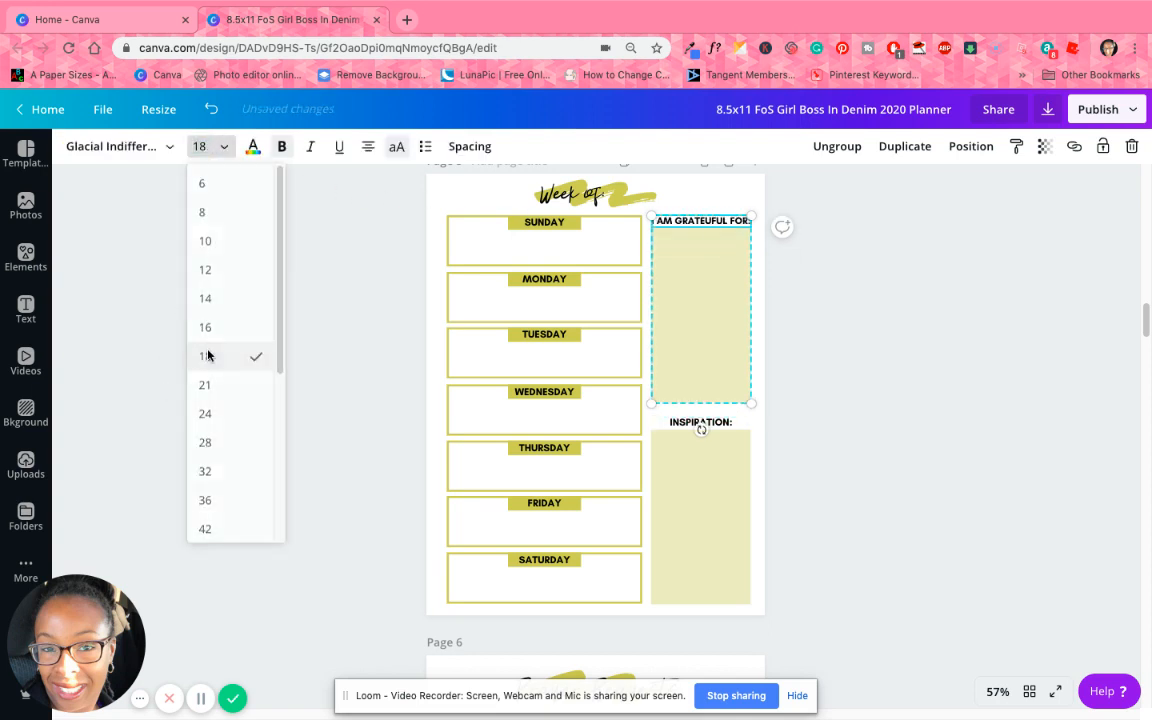
click(713, 422)
click(713, 422)
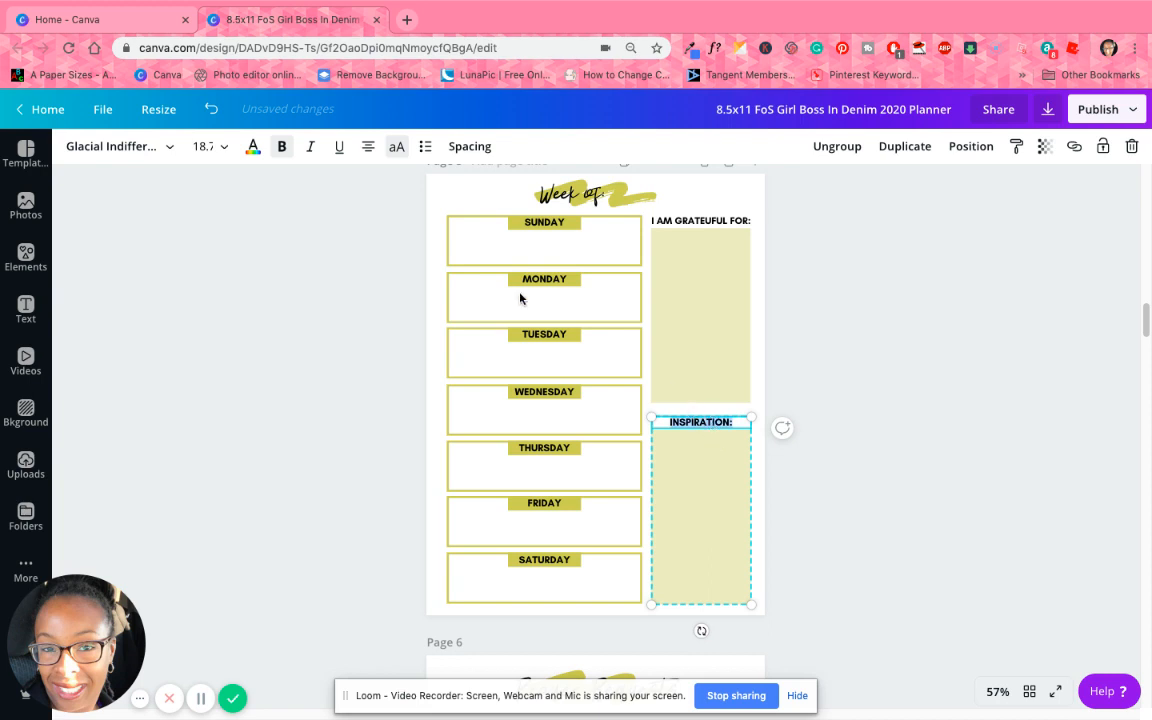
click(221, 150)
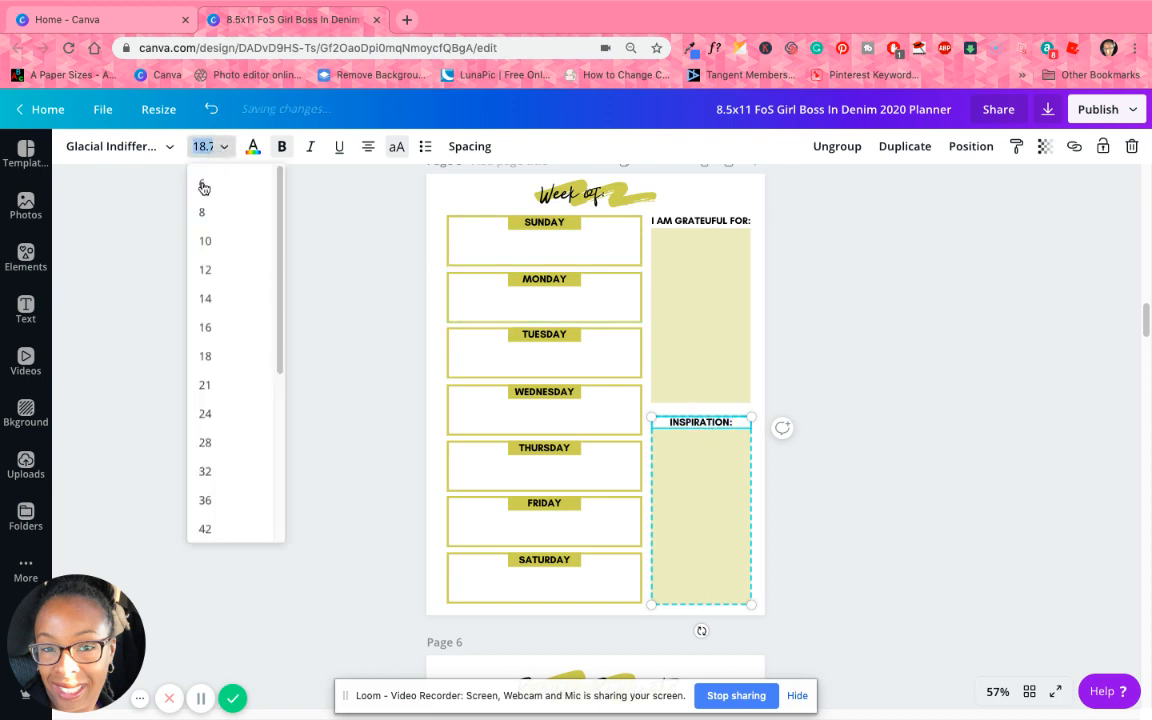
click(205, 355)
click(810, 388)
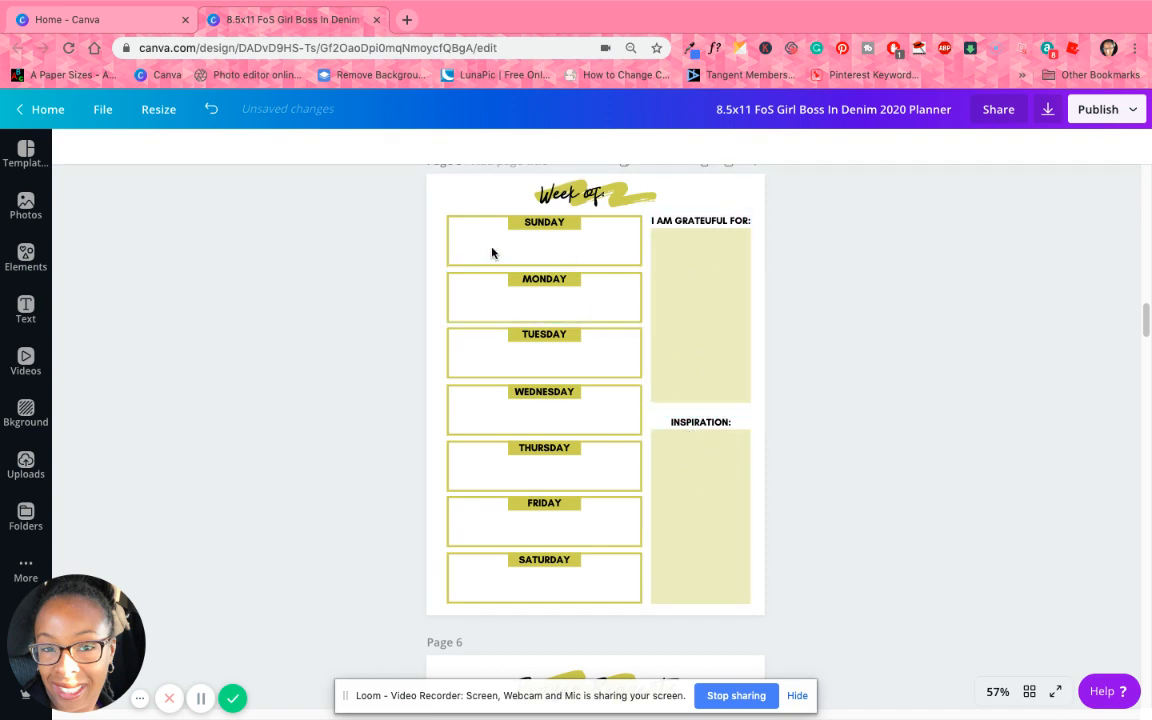
Step: Correct the spelling of the gratitude heading to "I AM GRATEFUL FOR:"
click(713, 224)
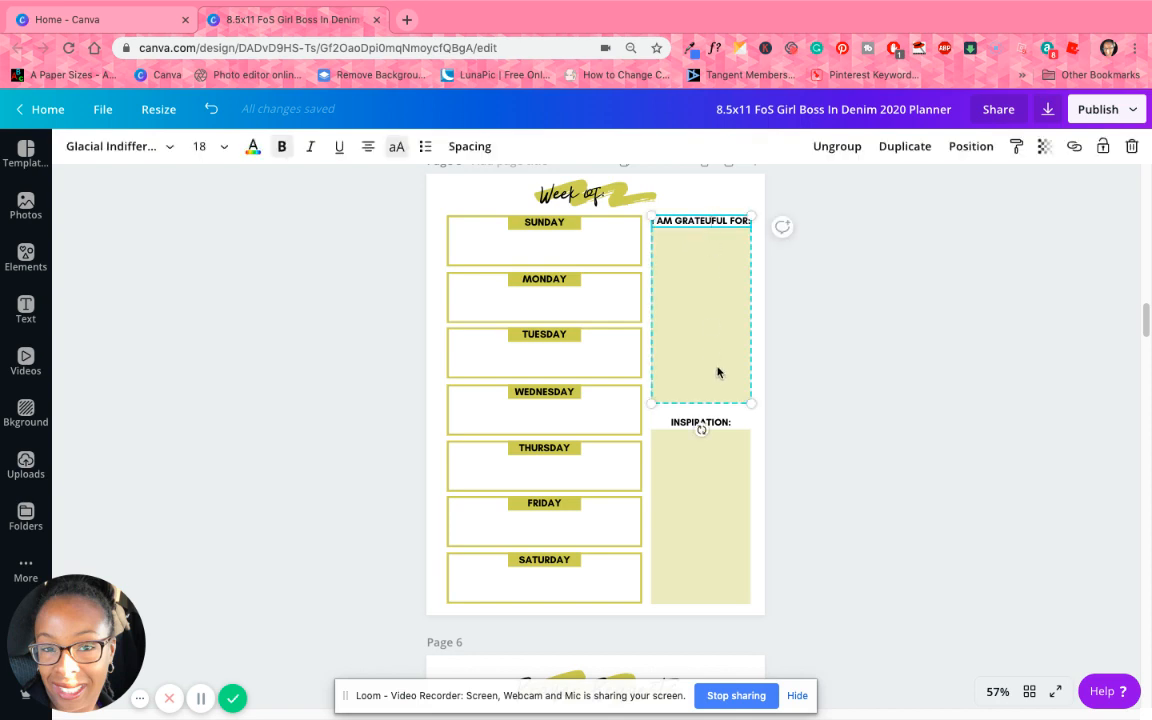
key(BackSpace)
click(855, 437)
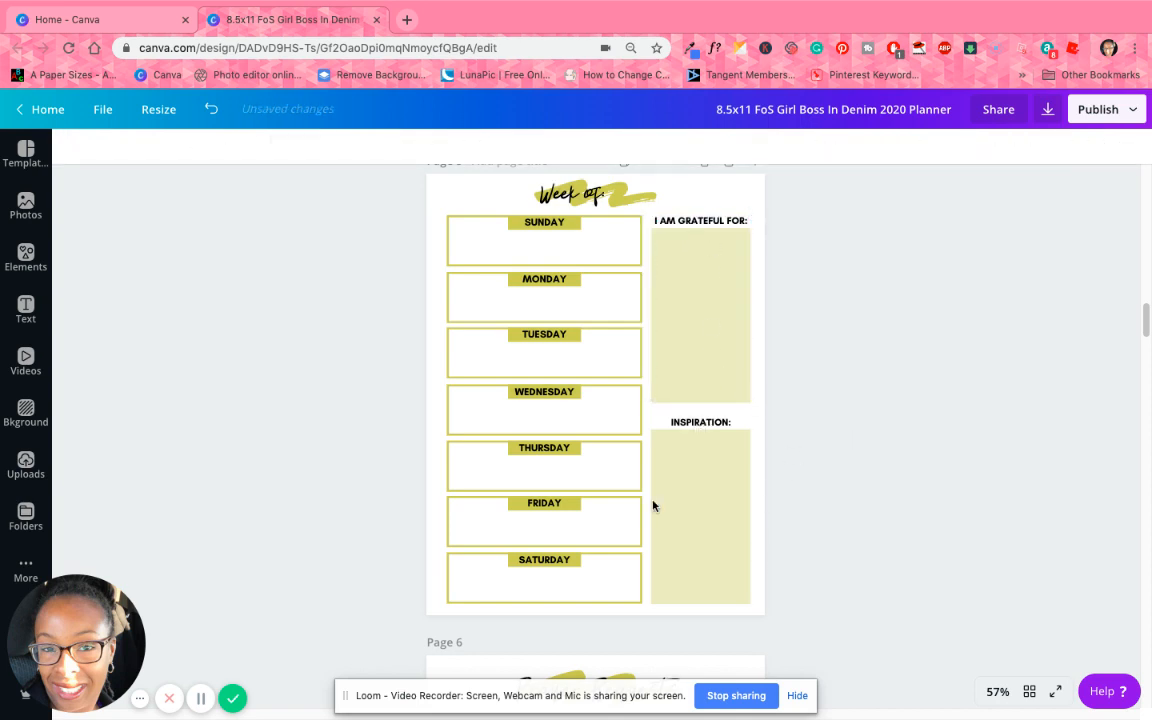
Step: Review the headings and layouts of the planner pages from Prayer Requests through to the Daily Spending Tracker
scroll(640, 494, down, 5)
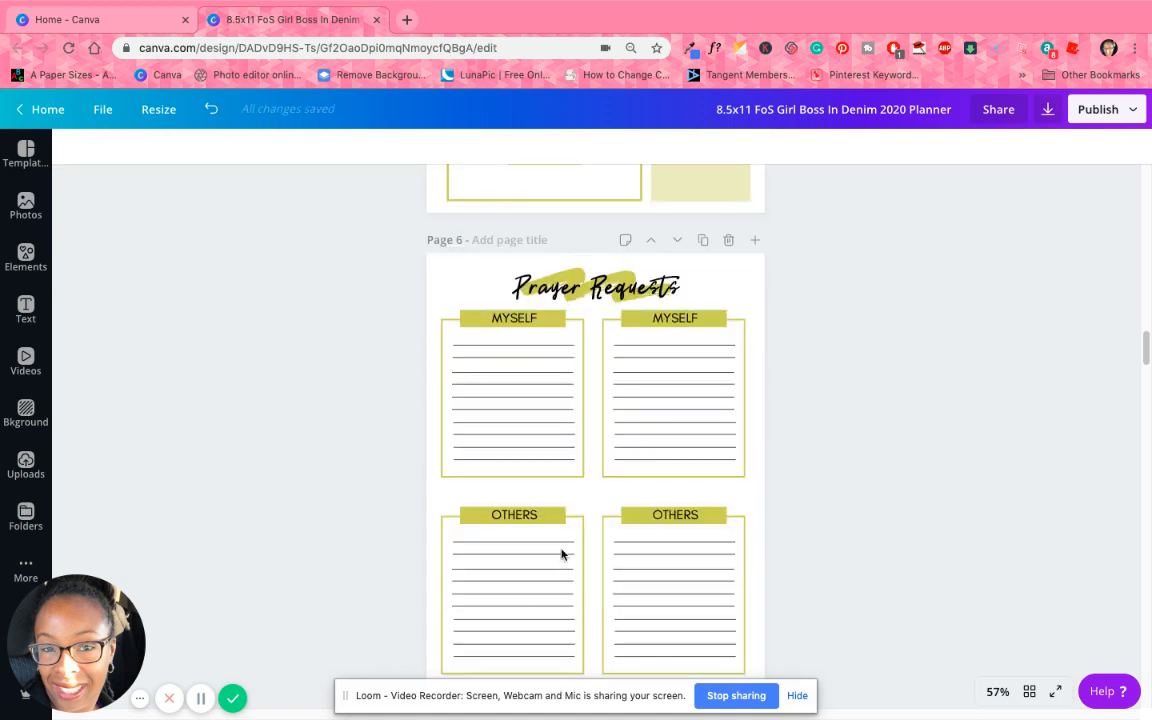
click(666, 520)
click(515, 517)
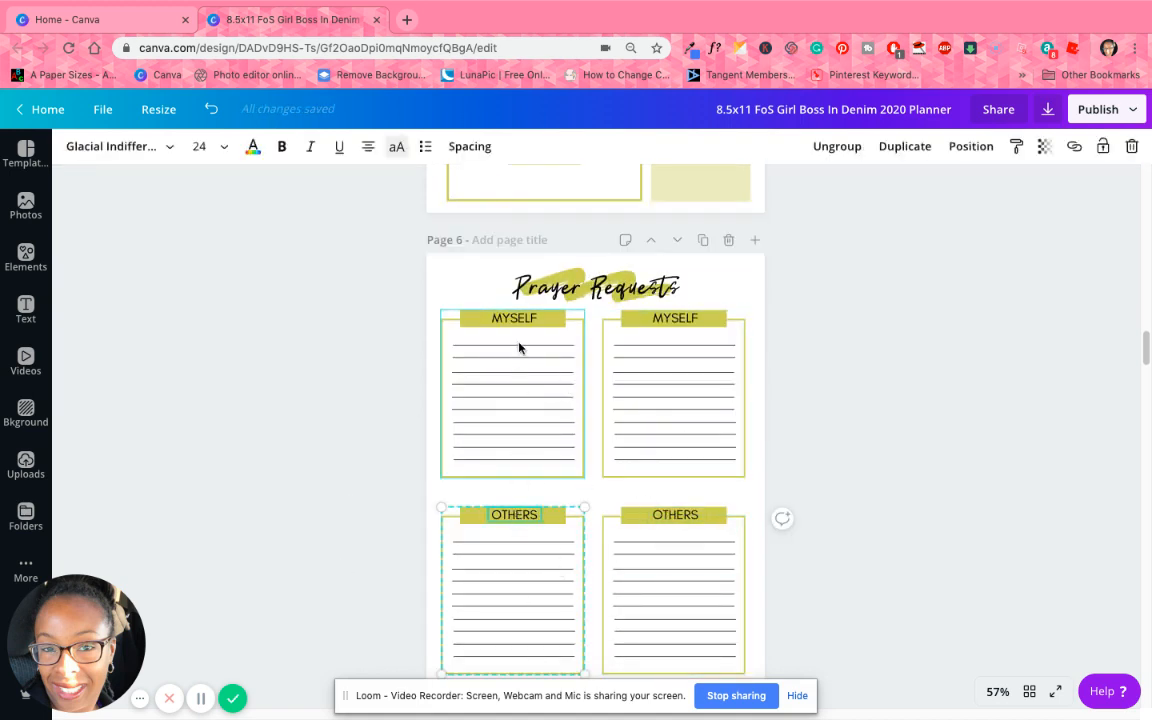
click(521, 322)
click(679, 319)
scroll(590, 478, down, 5)
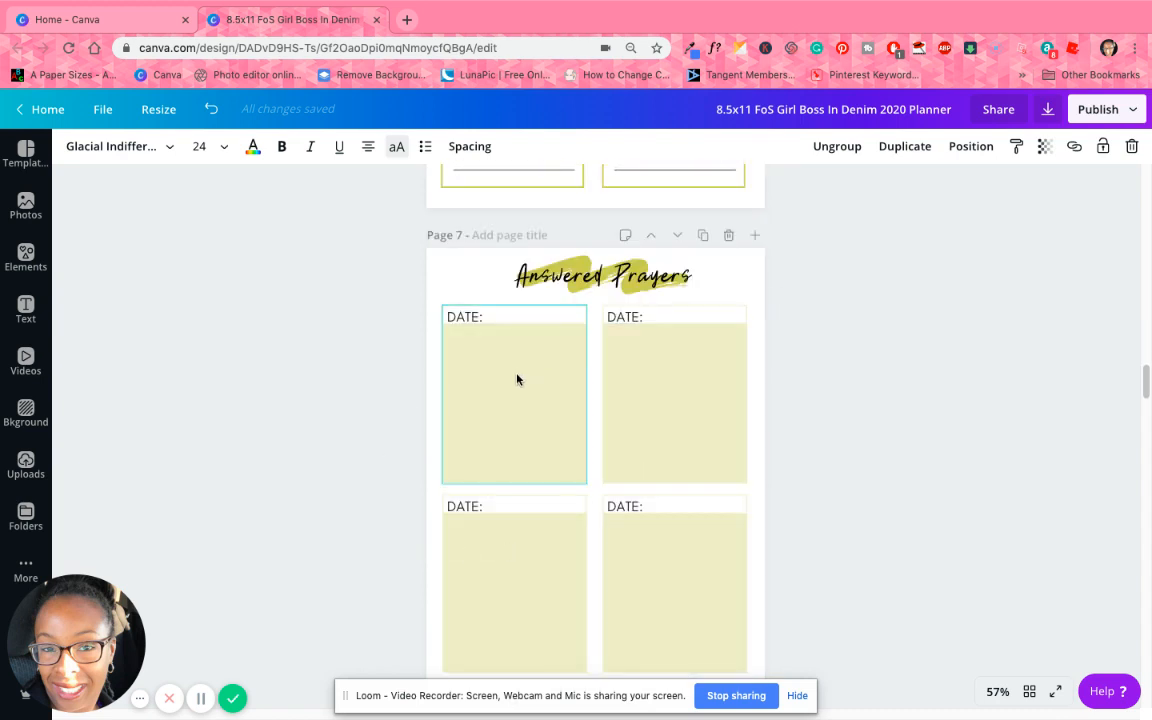
scroll(627, 540, down, 1)
scroll(629, 540, down, 8)
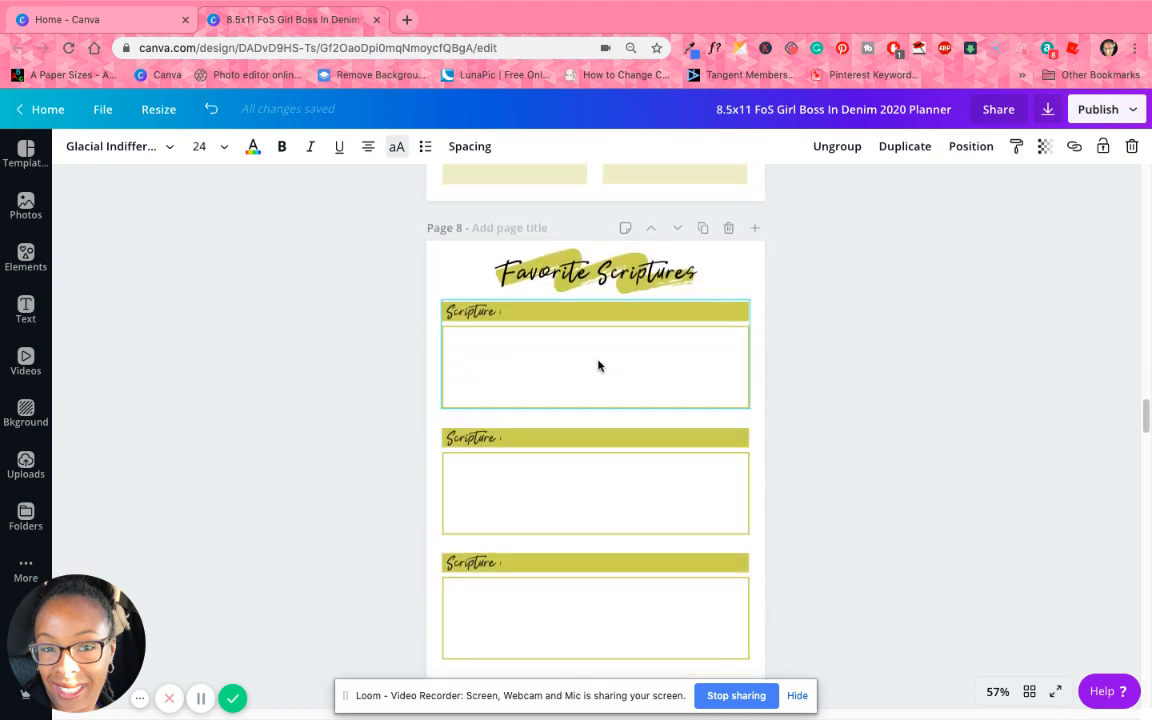
scroll(548, 568, down, 5)
scroll(550, 566, down, 10)
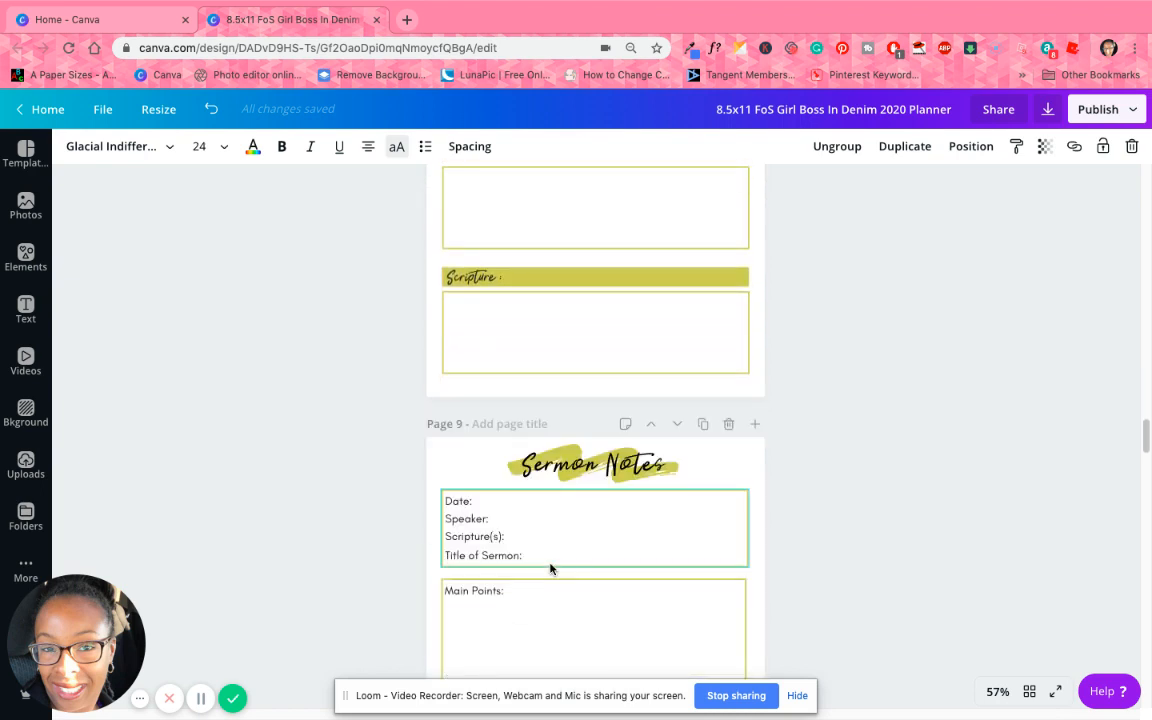
scroll(577, 535, down, 5)
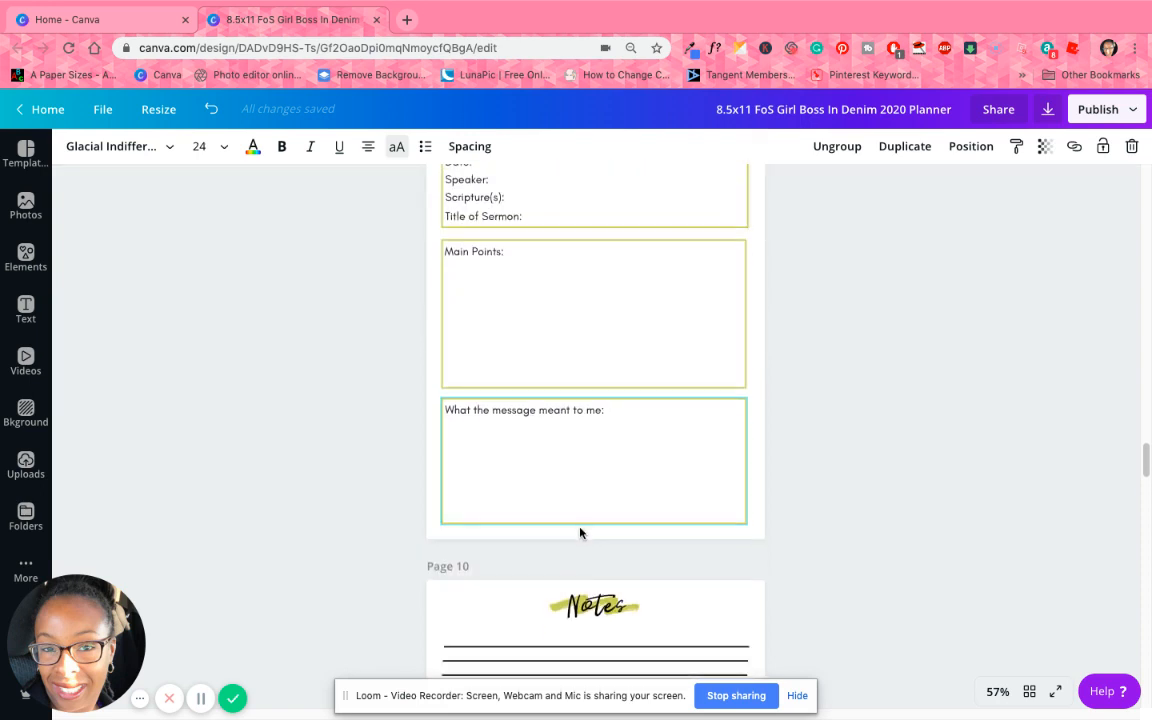
scroll(584, 381, down, 4)
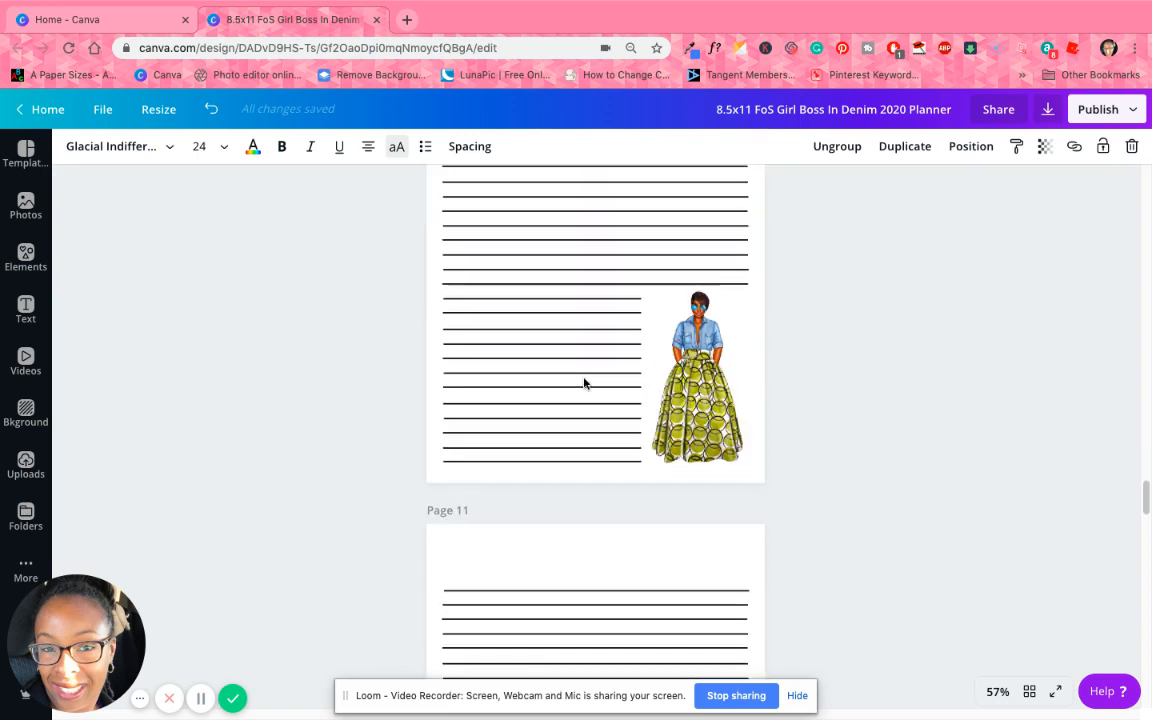
scroll(584, 381, up, 4)
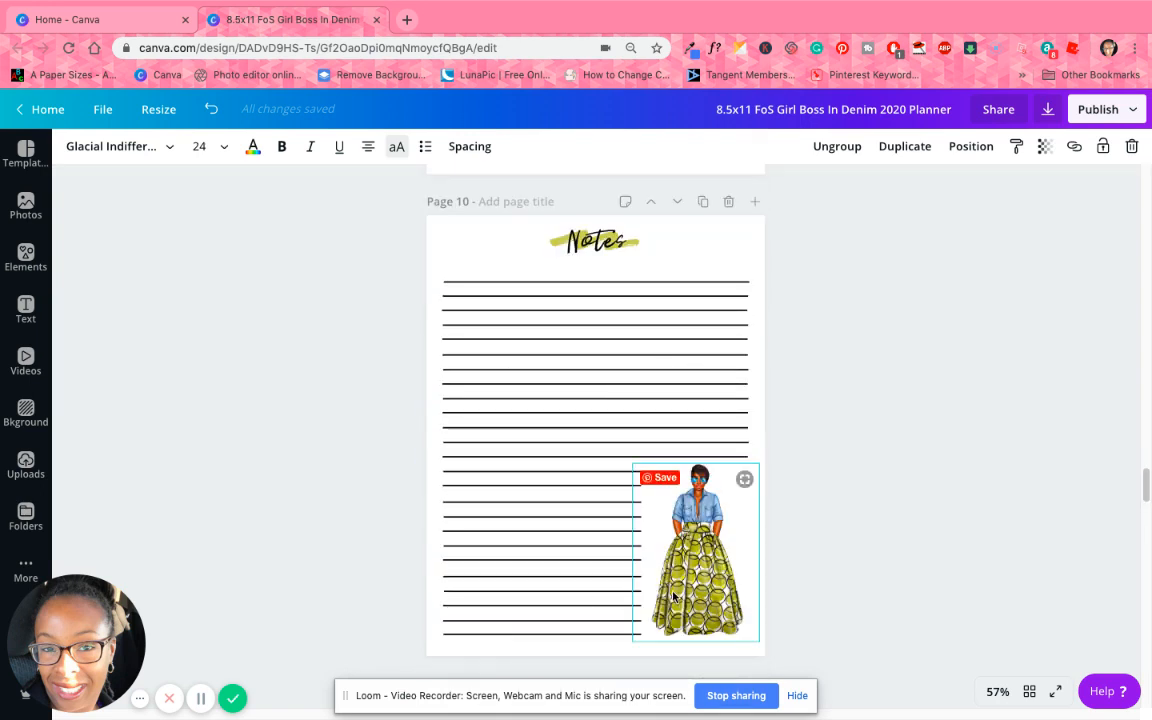
scroll(581, 506, down, 5)
scroll(579, 506, down, 5)
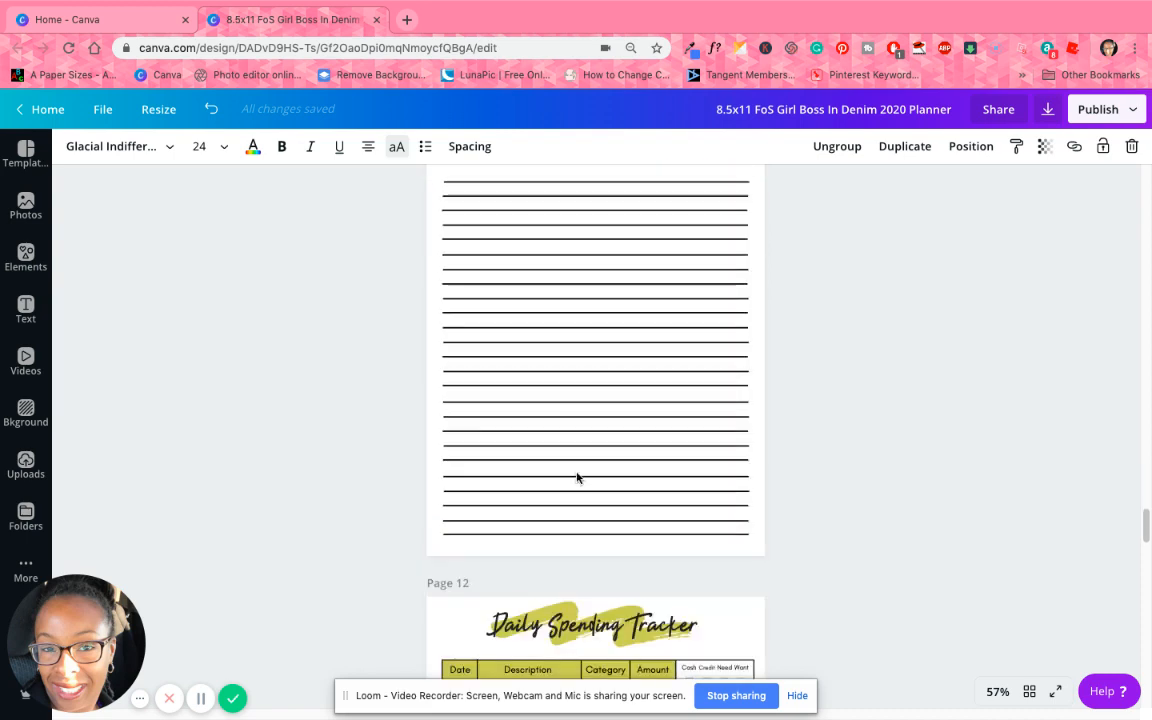
scroll(593, 468, down, 1)
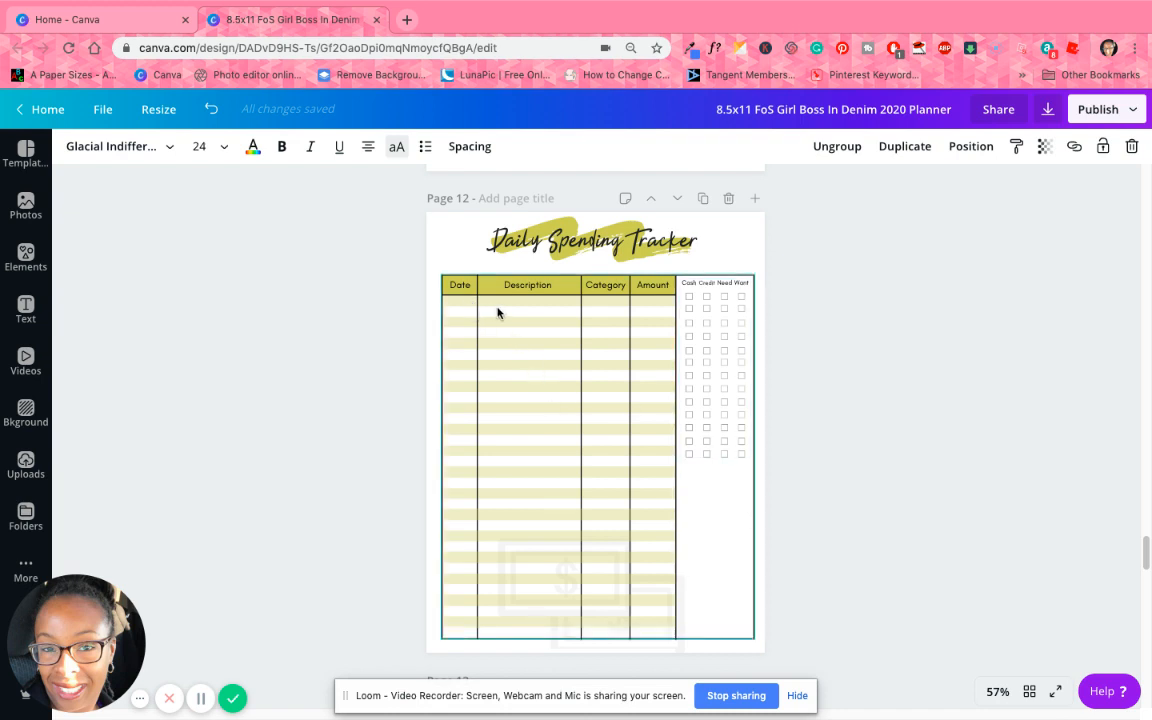
Step: Delete the faint money graphic from the Daily Spending Tracker page and ungroup its Cash, Credit, Need and Want checkbox block
click(535, 616)
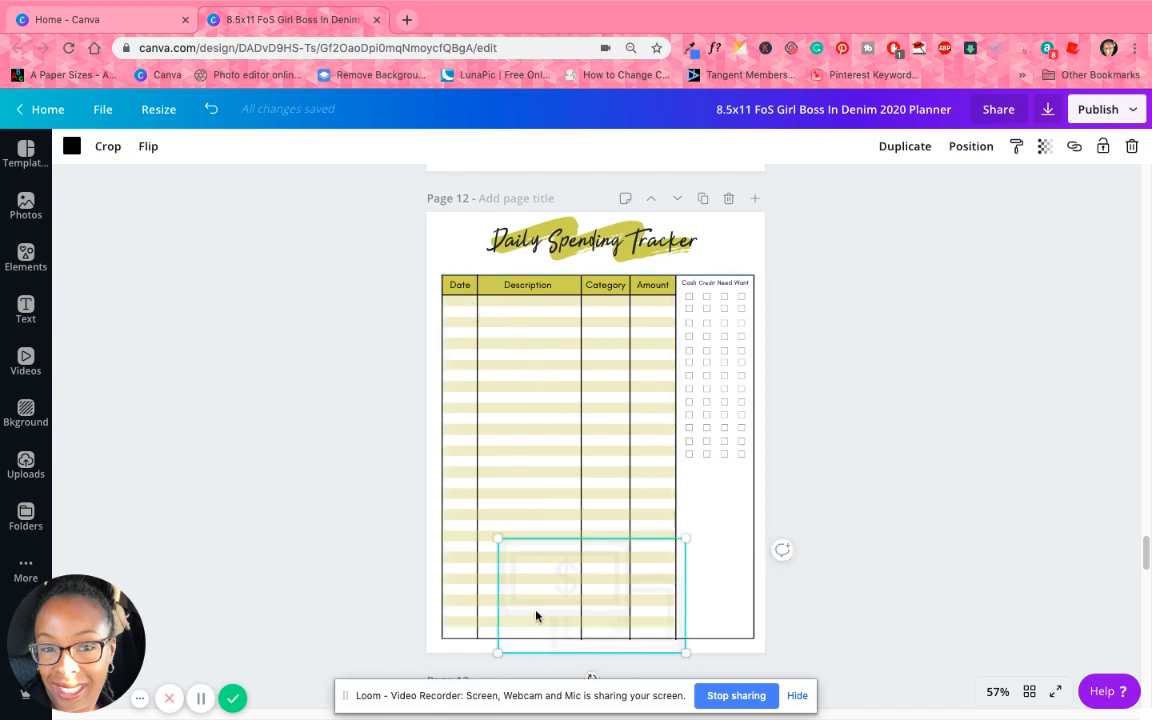
key(Delete)
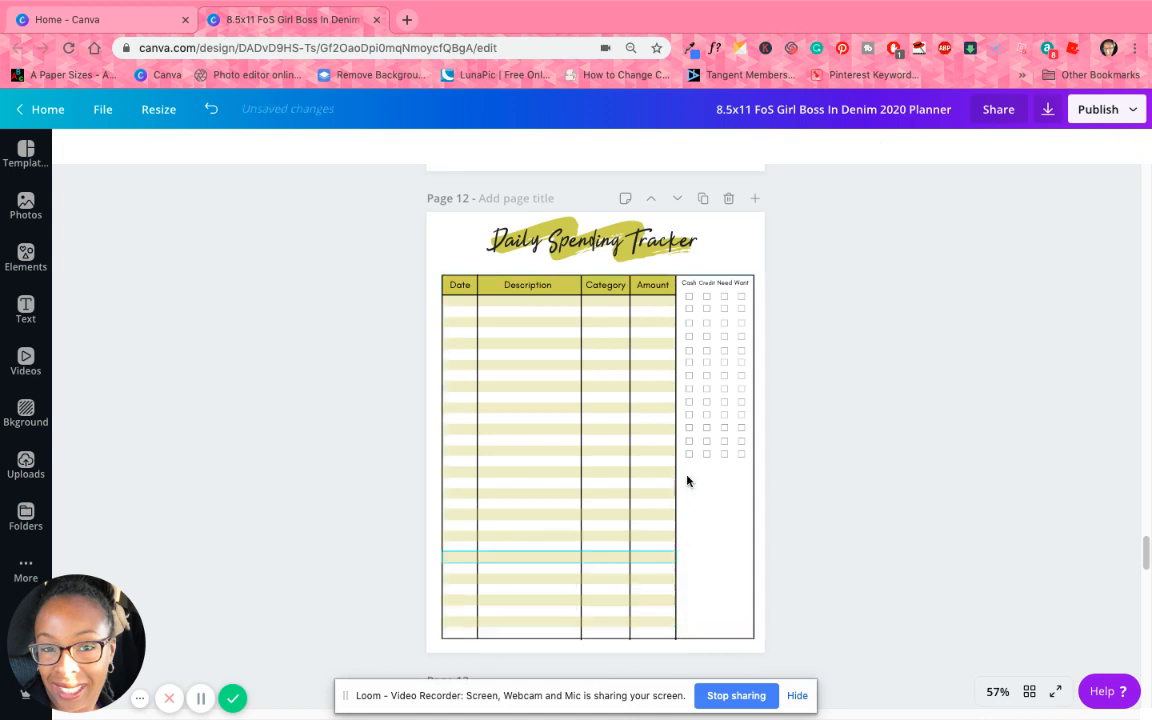
click(728, 398)
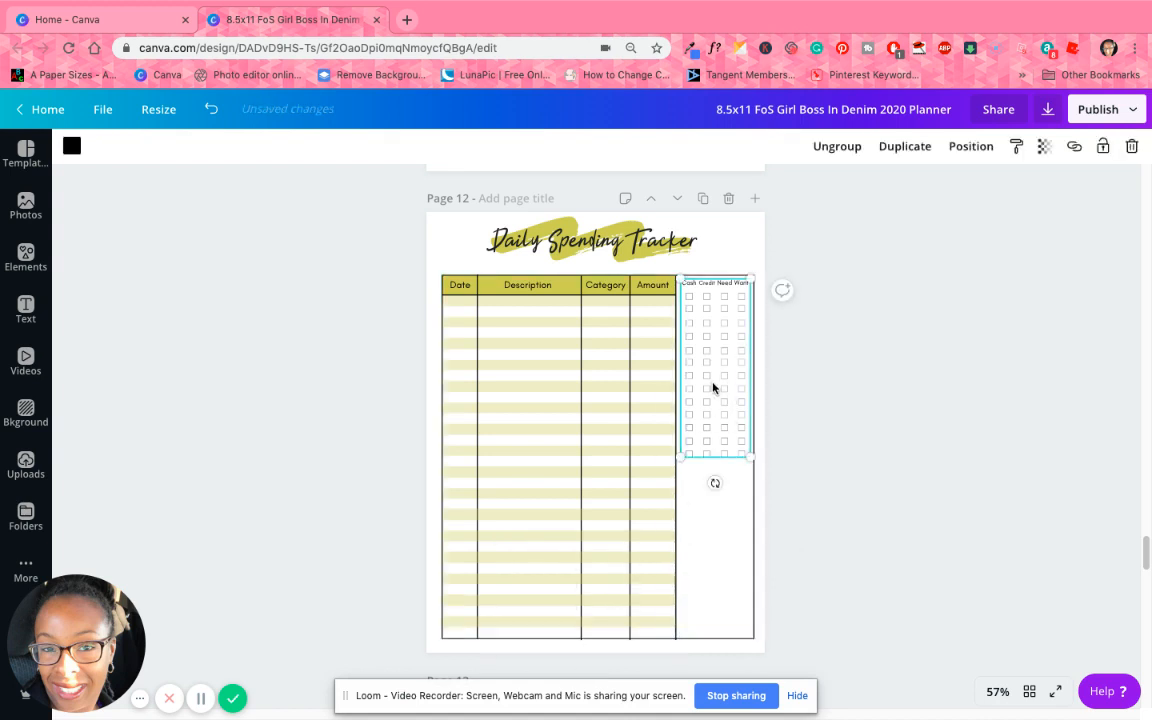
click(837, 147)
click(913, 575)
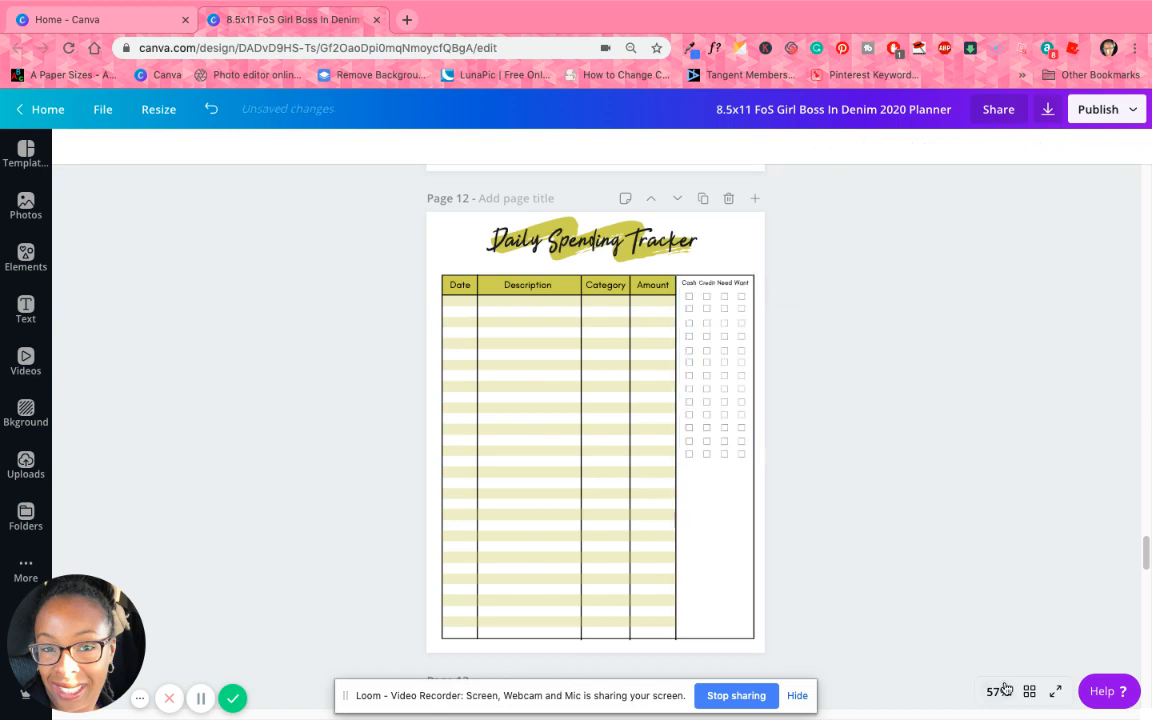
Step: Narrow the outer frame of the spending table so that its edge falls within the Amount column, clear of the checkboxes
click(997, 691)
click(985, 496)
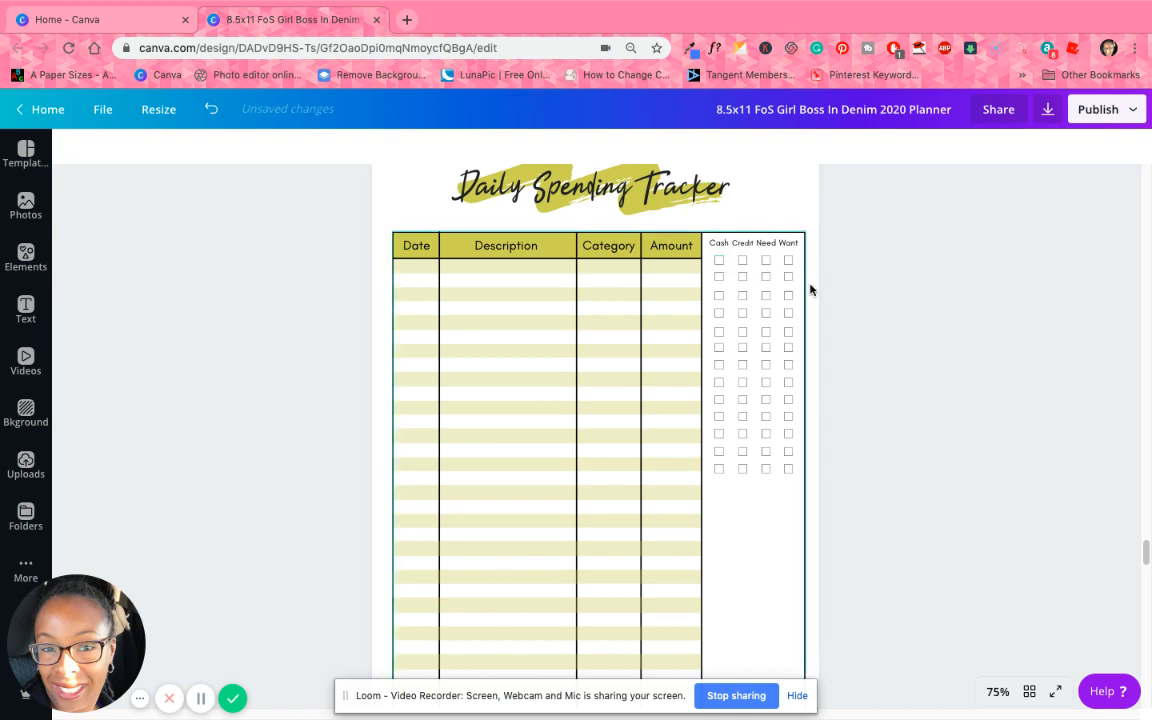
click(799, 364)
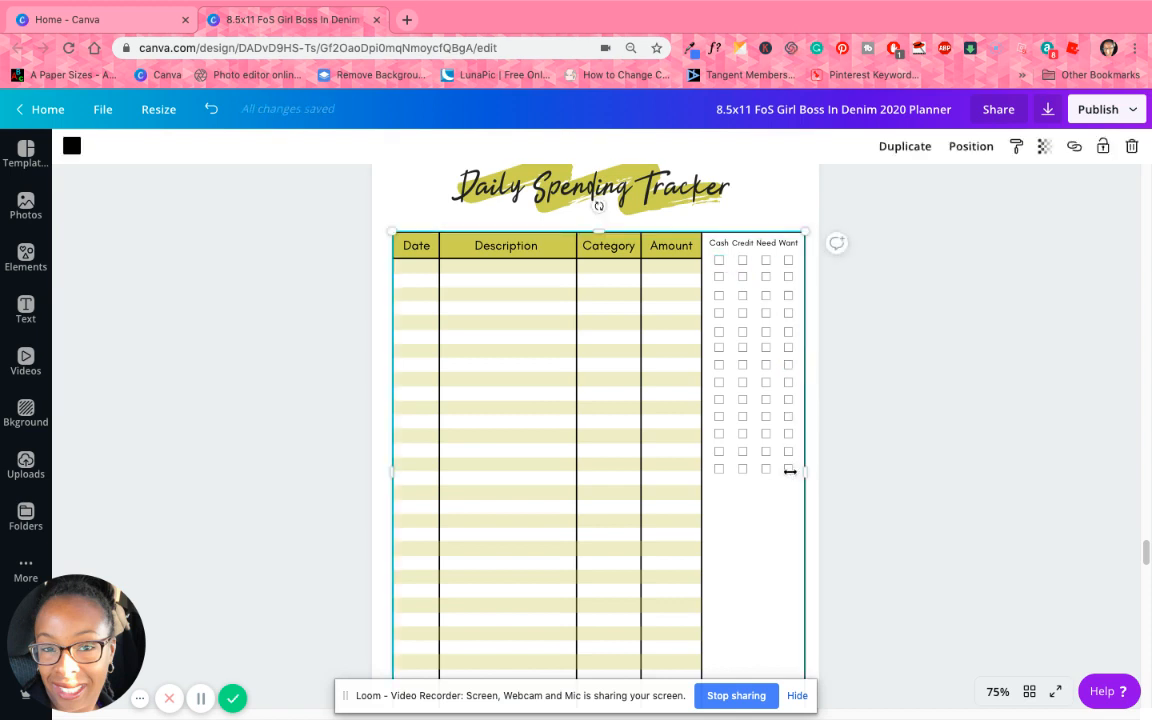
drag(790, 470, 680, 470)
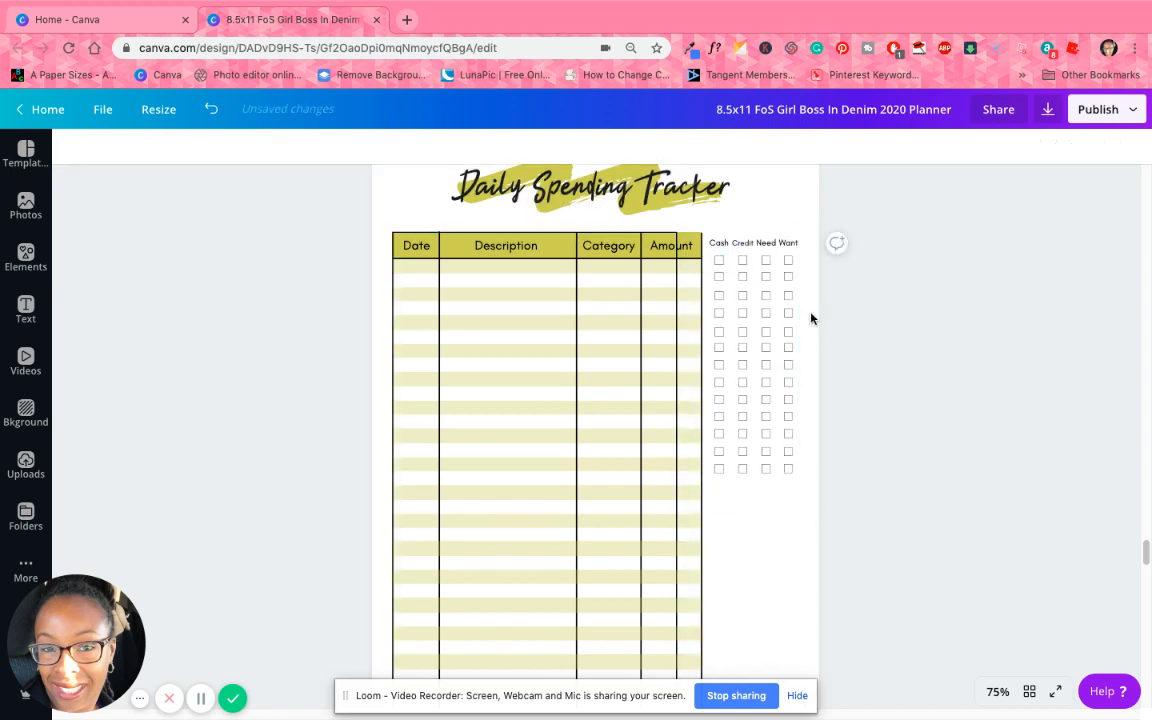
Step: Group the spending tracker's checkboxes, duplicate the group and align the copy beneath the original to fill the remaining table rows
drag(735, 264, 797, 494)
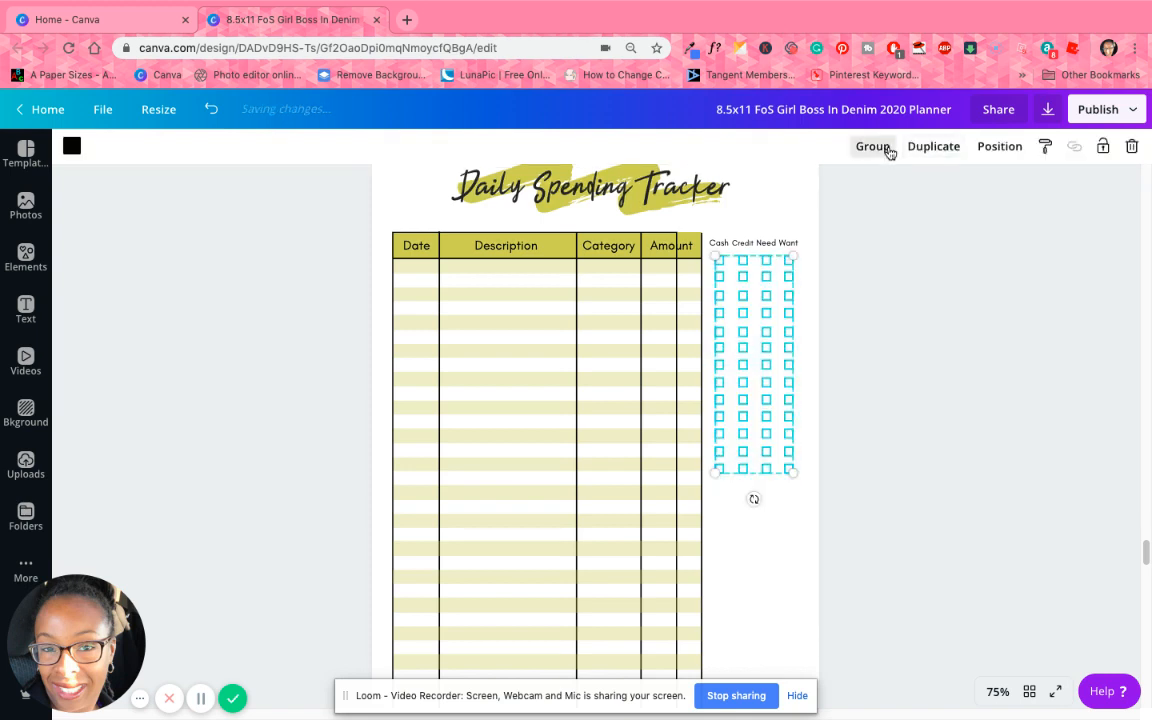
click(884, 148)
key(super+d)
scroll(967, 375, down, 2)
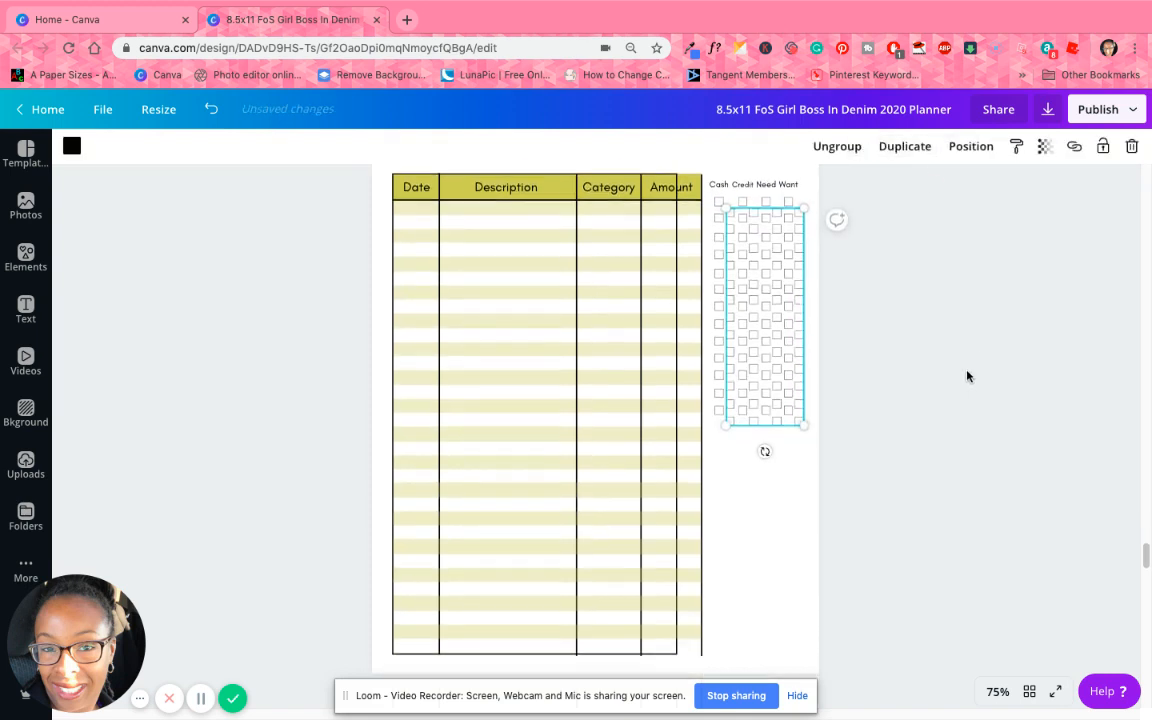
drag(762, 418, 771, 558)
click(938, 551)
click(790, 634)
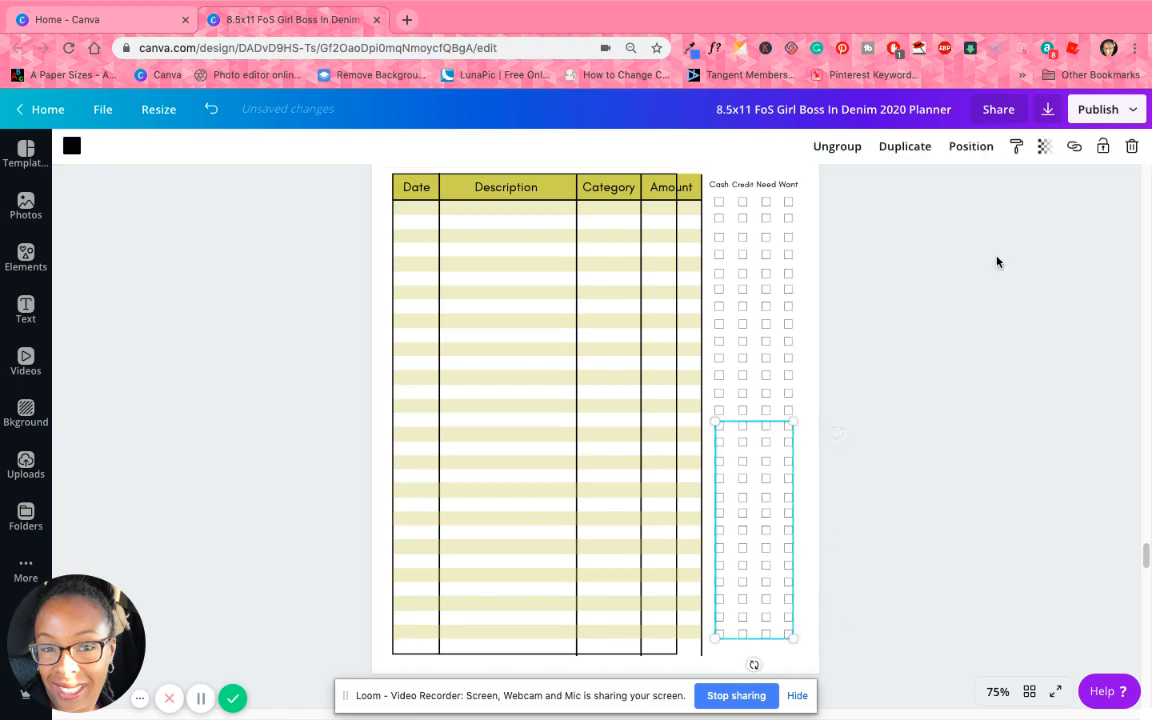
Step: Group the lowest row of four checkboxes, duplicate it and align the copy directly beneath to fill the table's last row
click(745, 656)
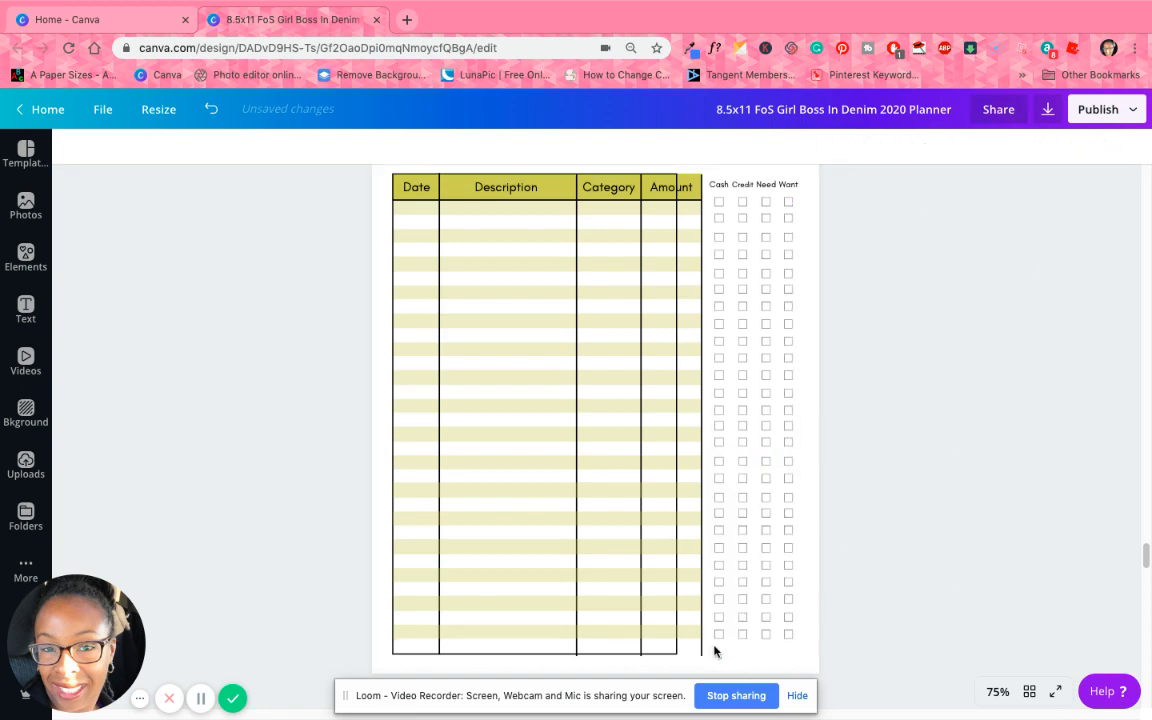
click(710, 638)
click(1003, 591)
drag(712, 635, 795, 638)
click(872, 146)
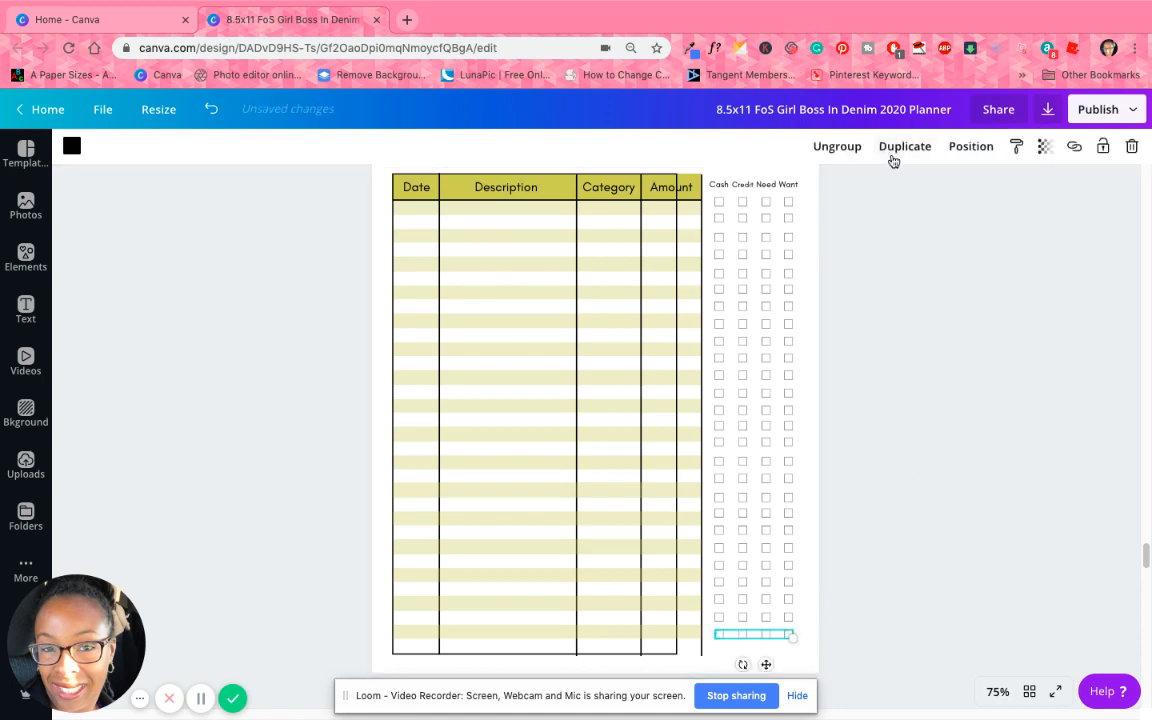
click(915, 146)
drag(755, 650, 744, 650)
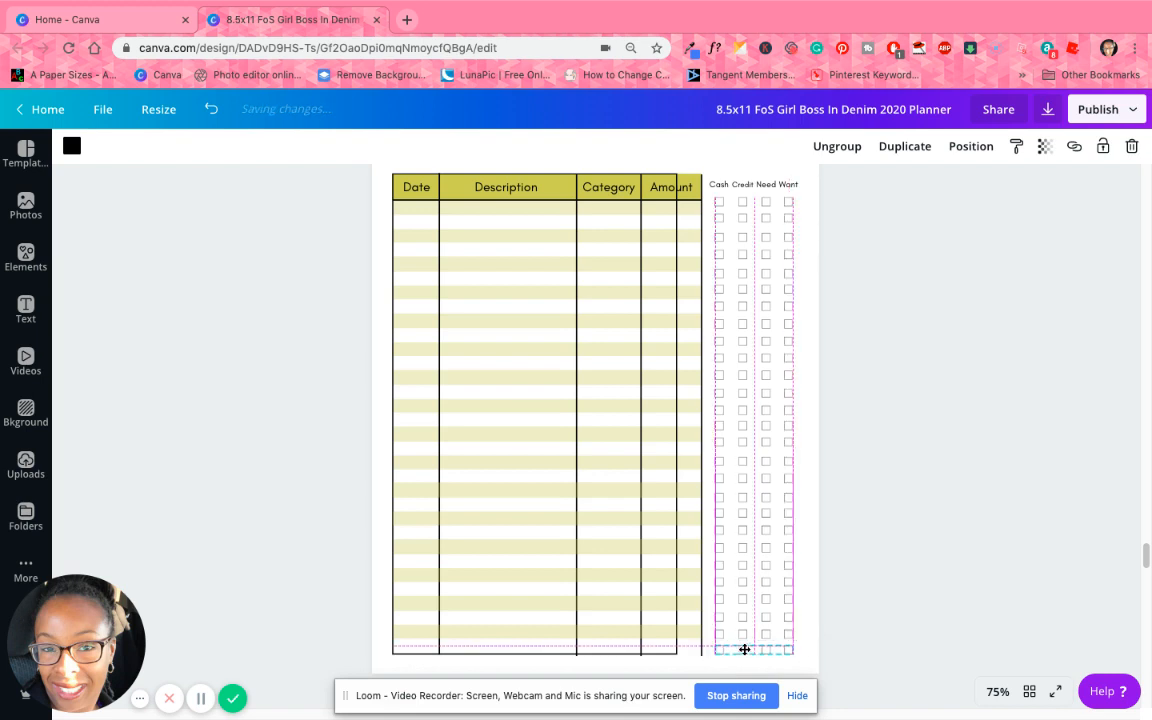
click(916, 585)
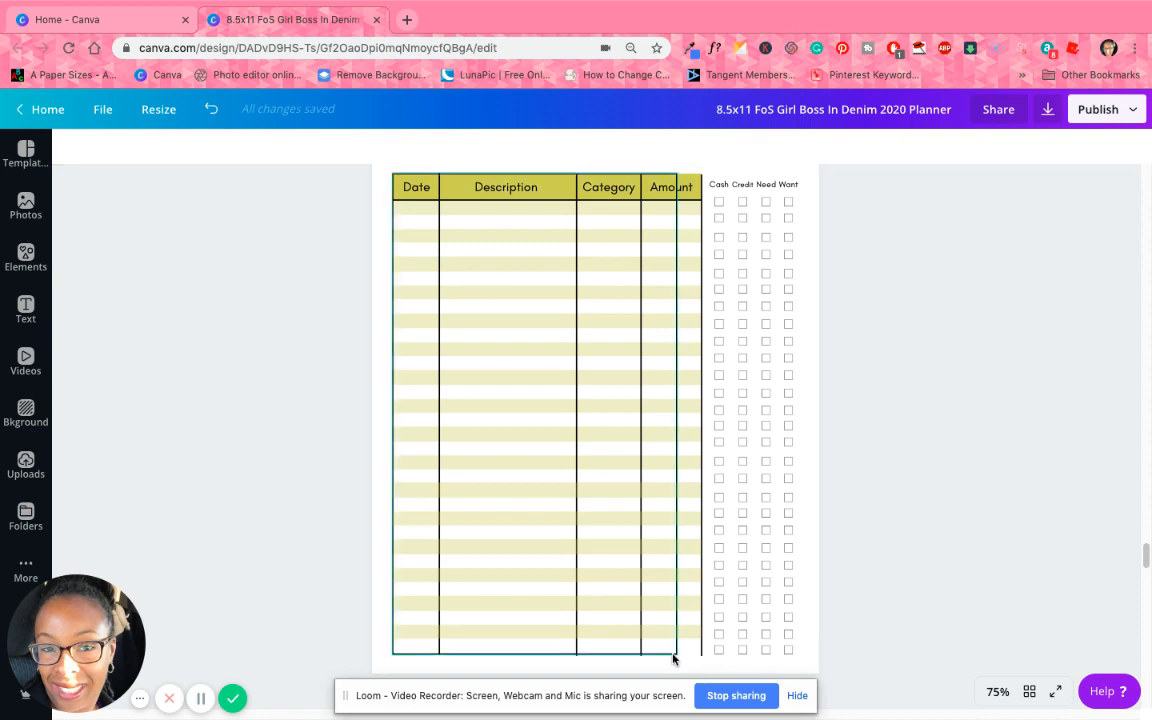
Step: Ungroup the spending tracker's remaining checkbox groups, including the two lowest rows of checkboxes
click(788, 229)
click(841, 148)
click(962, 329)
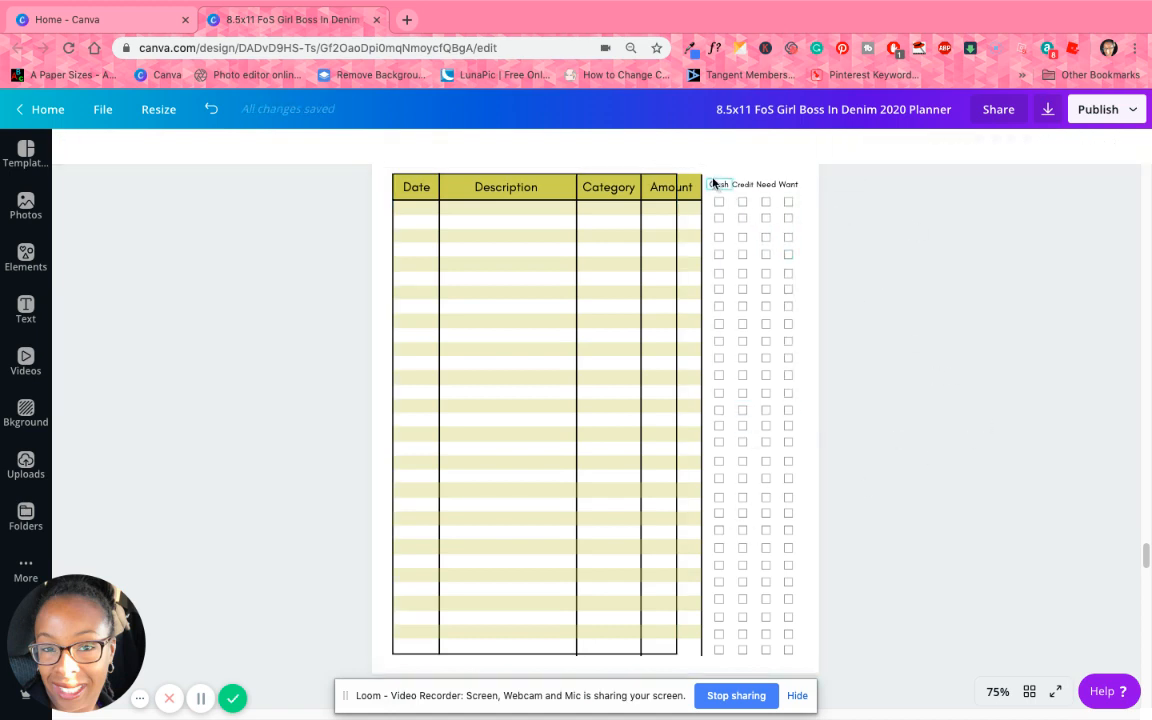
drag(702, 177, 797, 664)
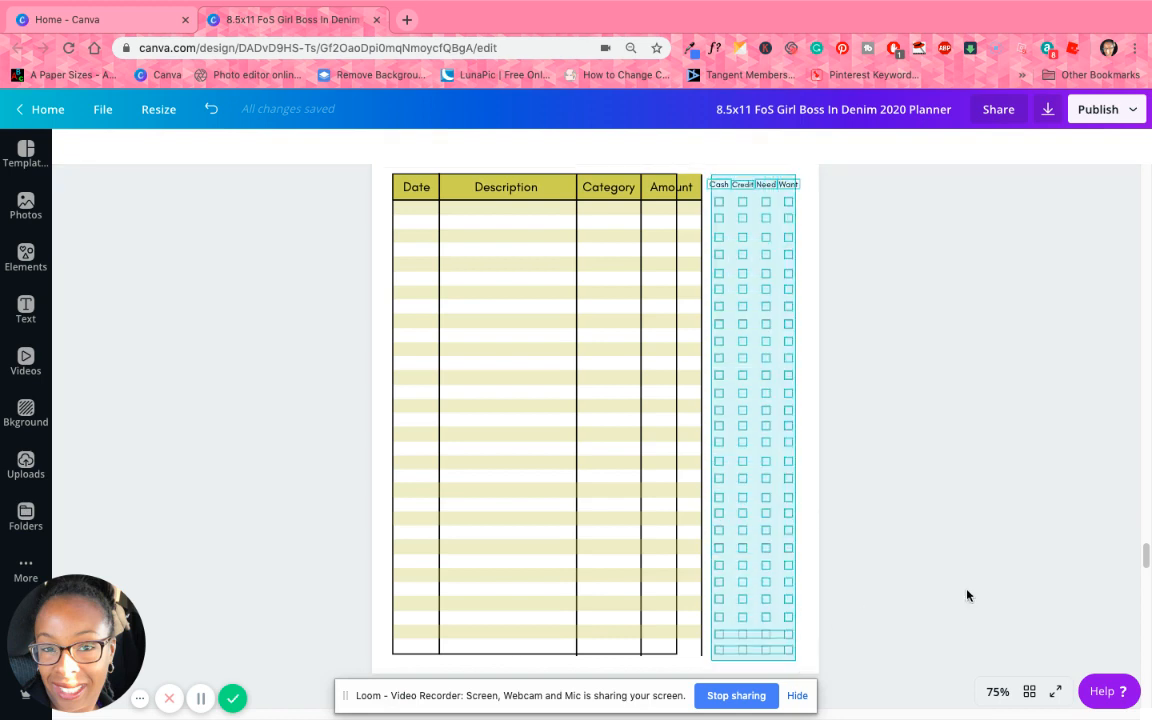
click(775, 634)
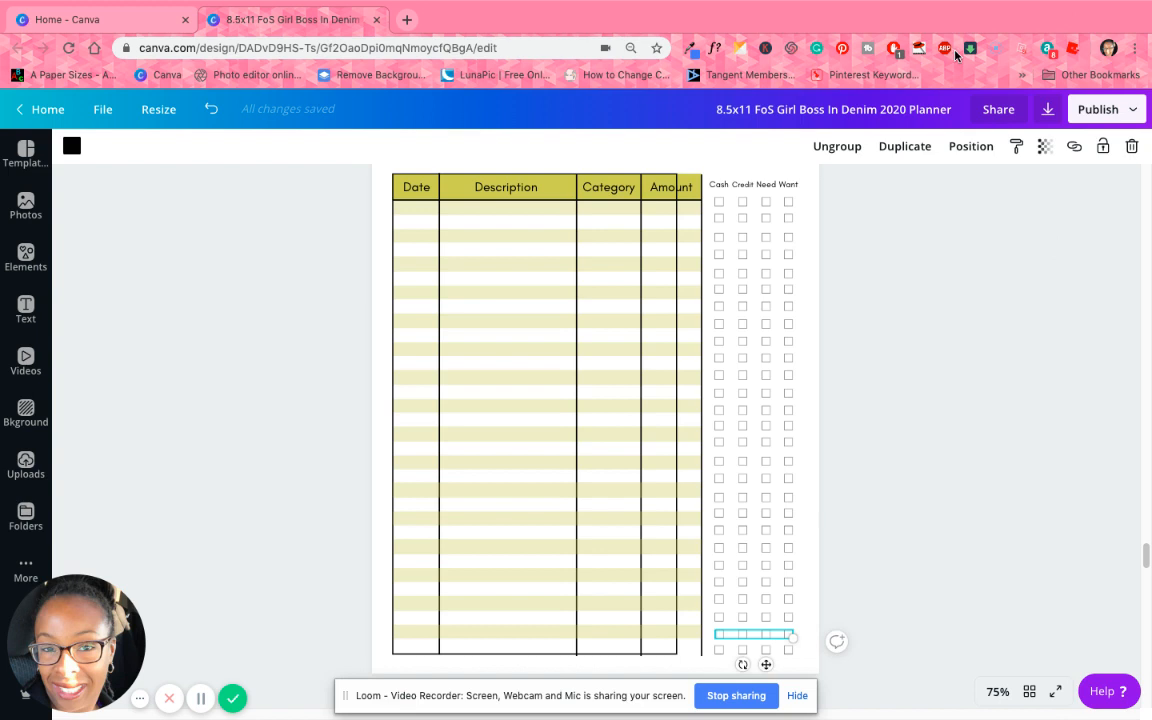
click(832, 153)
click(758, 650)
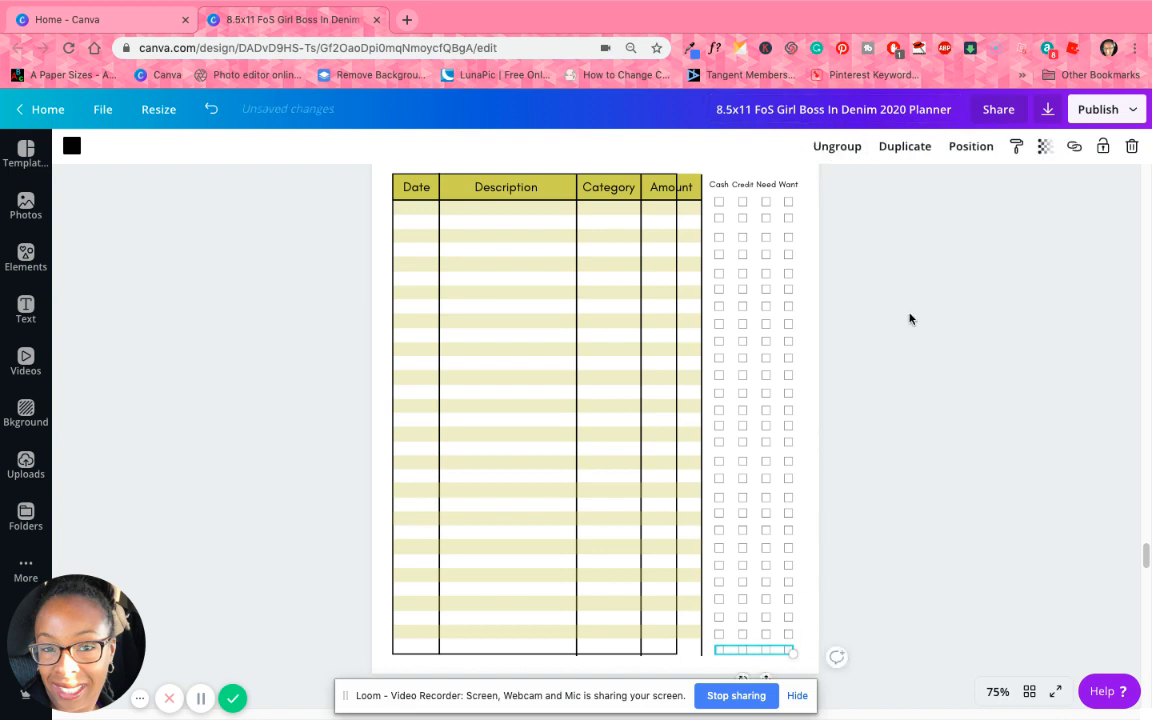
click(844, 154)
click(959, 265)
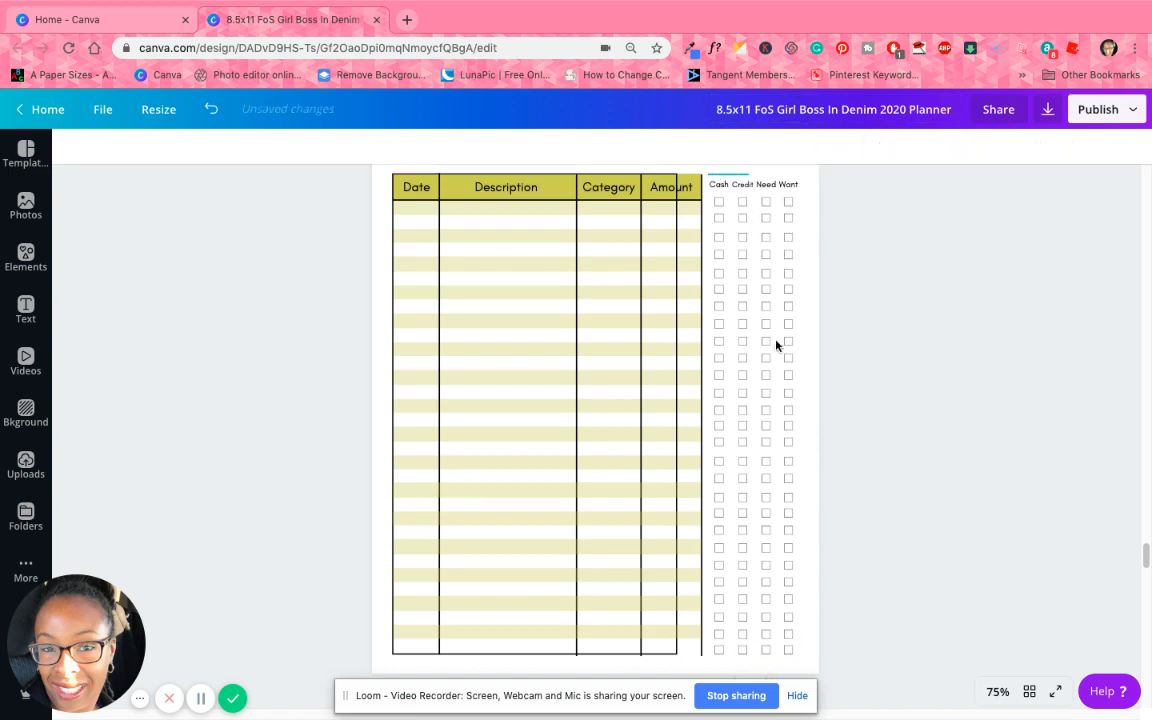
Step: Group the Cash, Credit, Need and Want labels with all the checkboxes and nudge the group slightly upward
drag(775, 344, 820, 666)
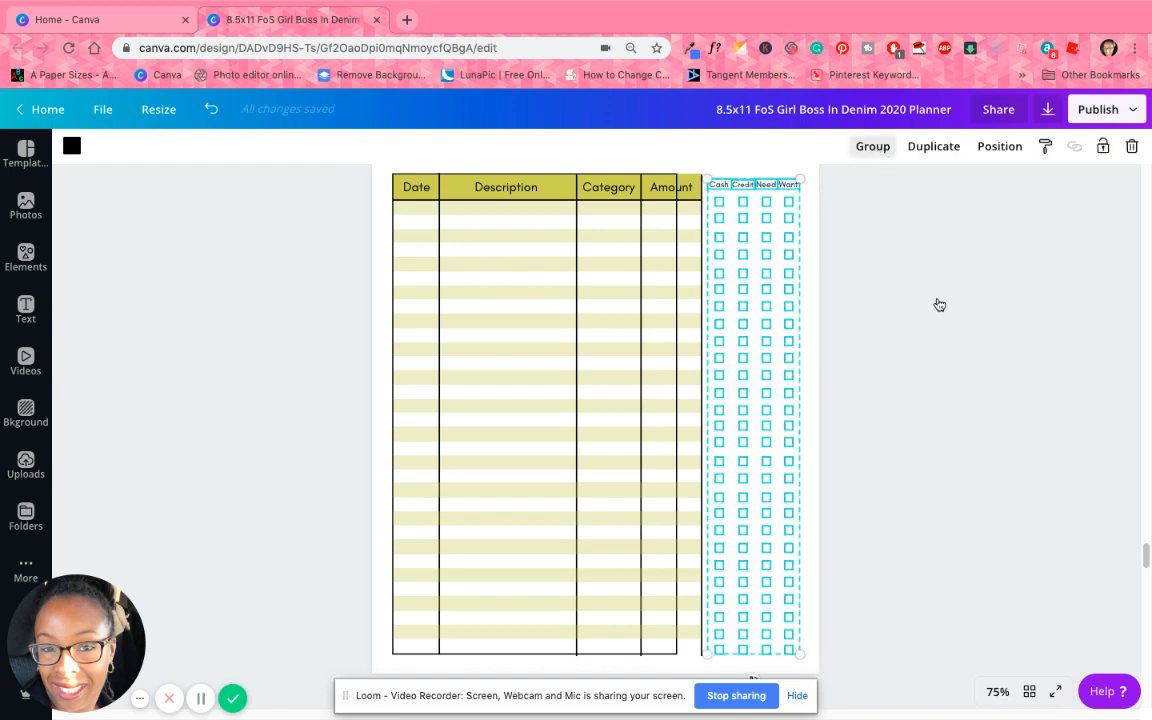
key(super+g)
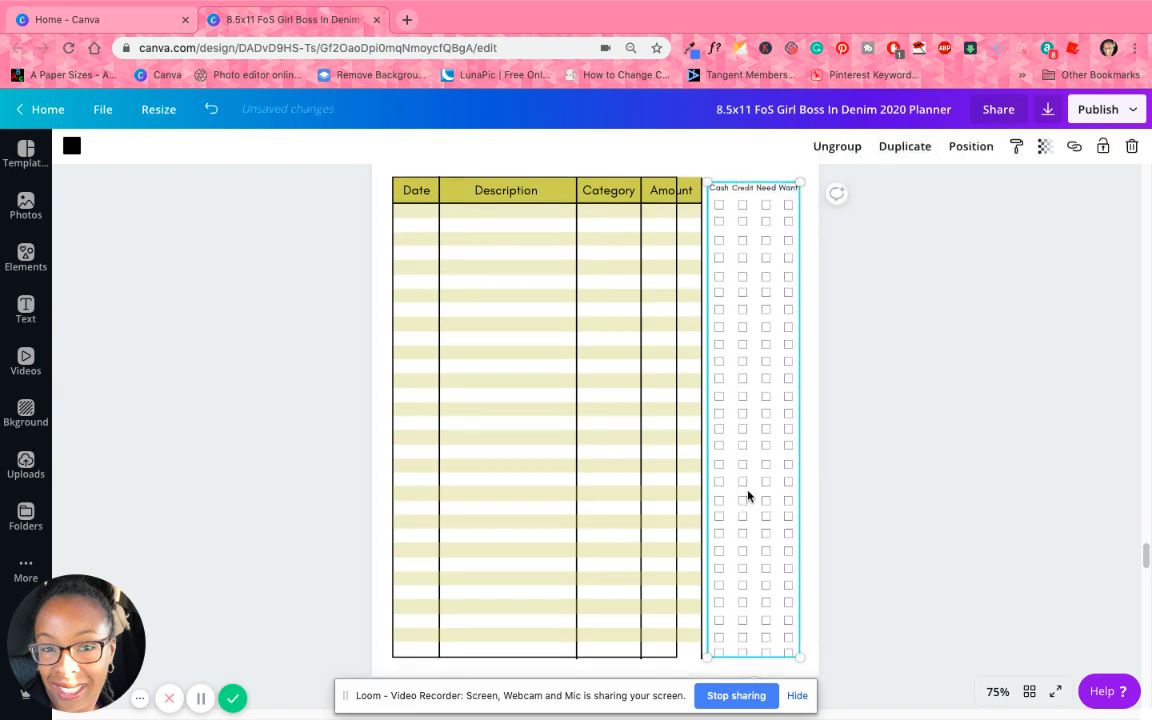
drag(750, 492, 751, 488)
click(999, 480)
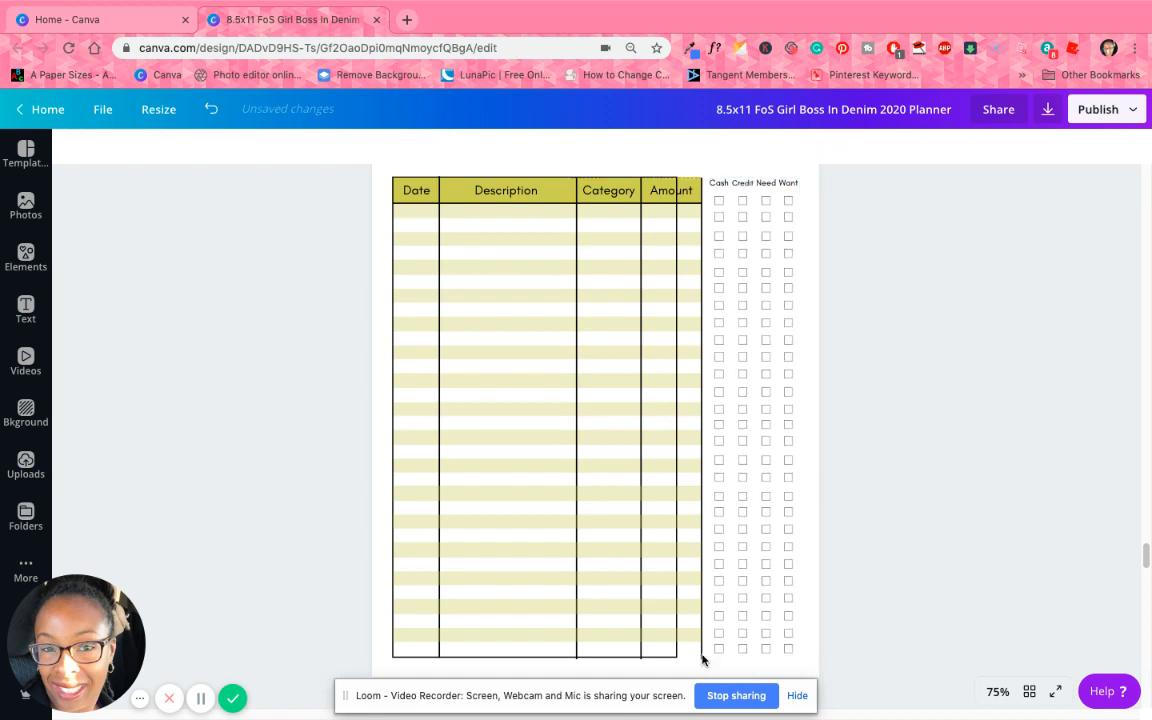
Step: Widen the spending table's outer frame to about 8 in so that it encloses the checkbox columns
click(677, 634)
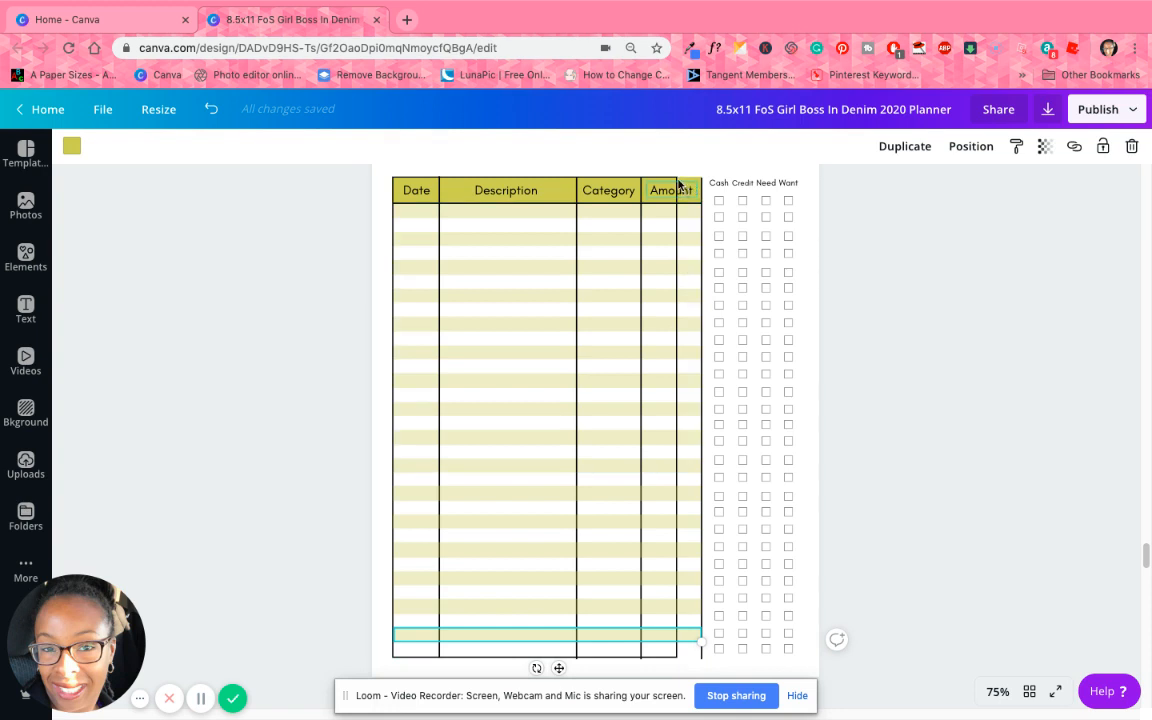
click(392, 412)
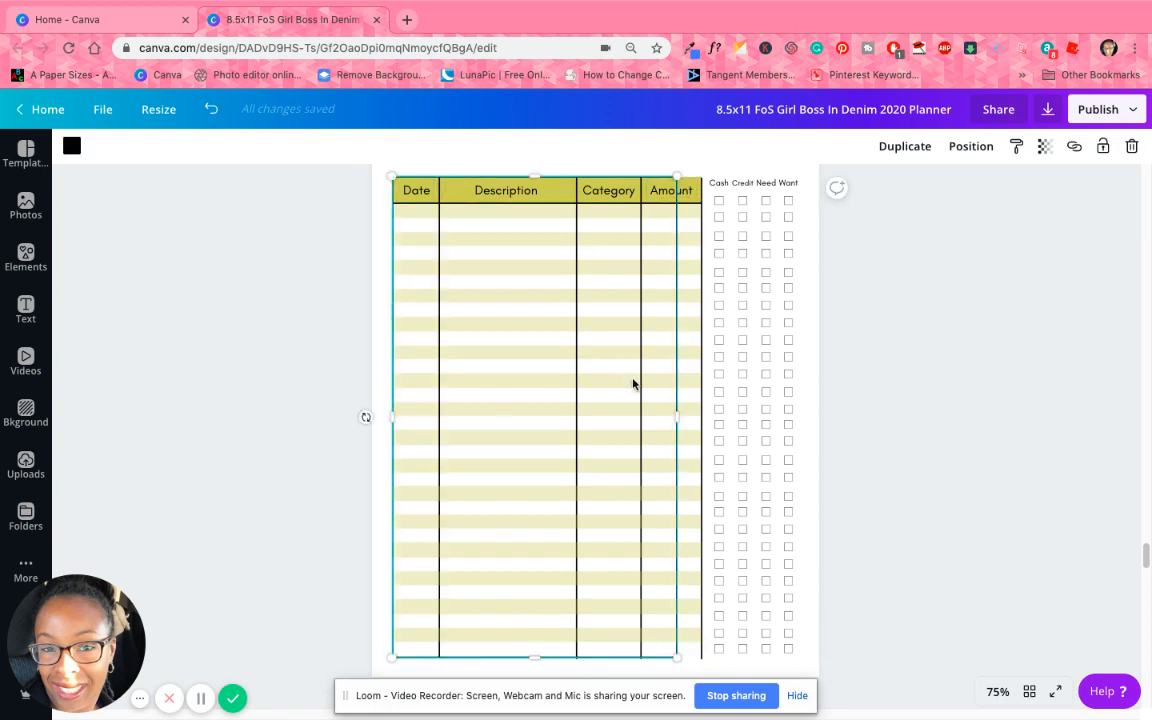
drag(719, 423, 803, 428)
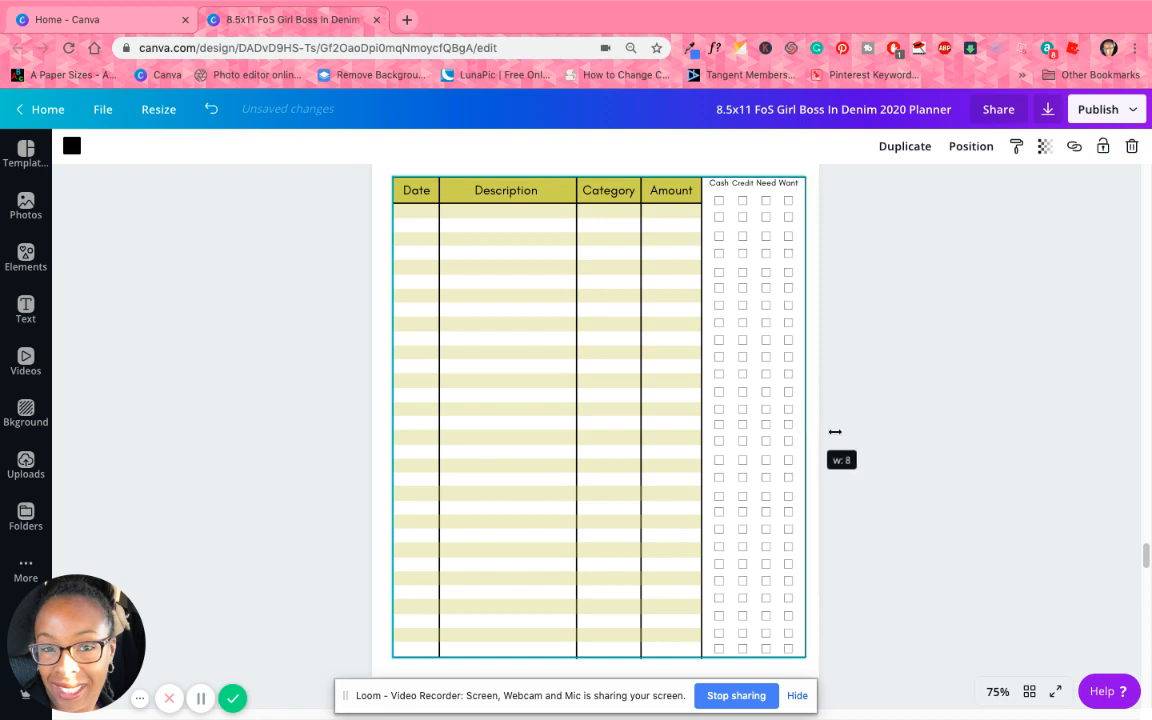
click(936, 452)
Step: Check the Daily Spending Tracker layout from its title to the last row, including the Cash, Credit, Need and Want labels
scroll(936, 455, up, 3)
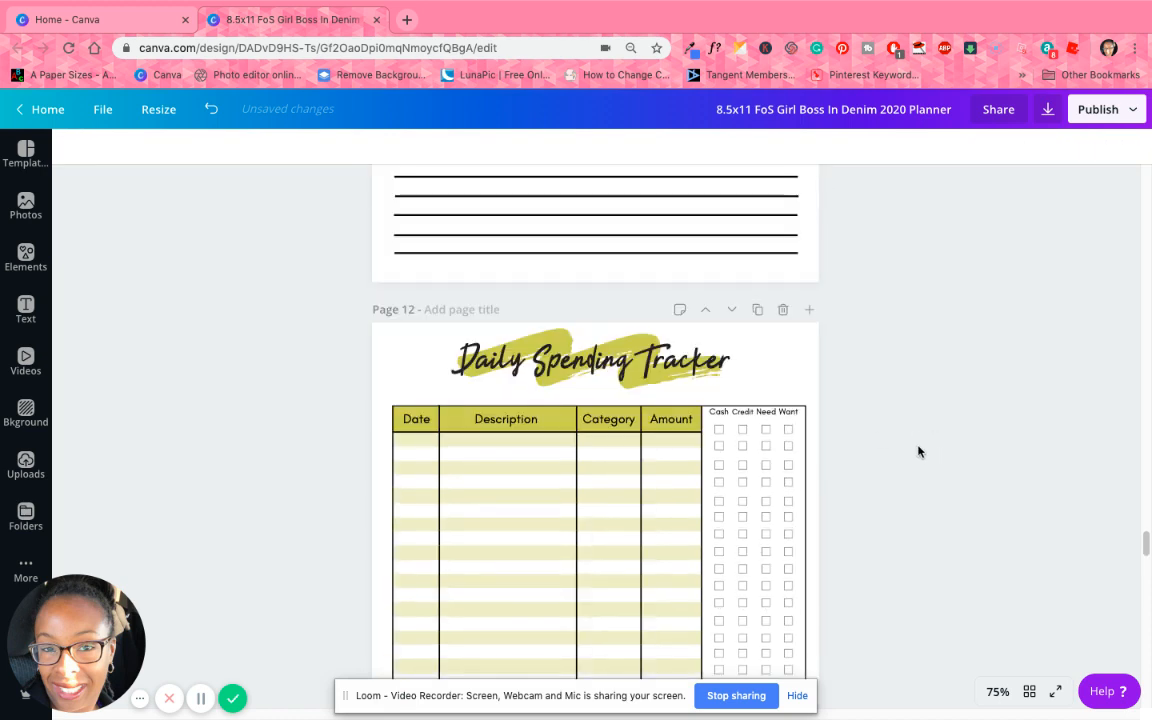
scroll(912, 447, down, 2)
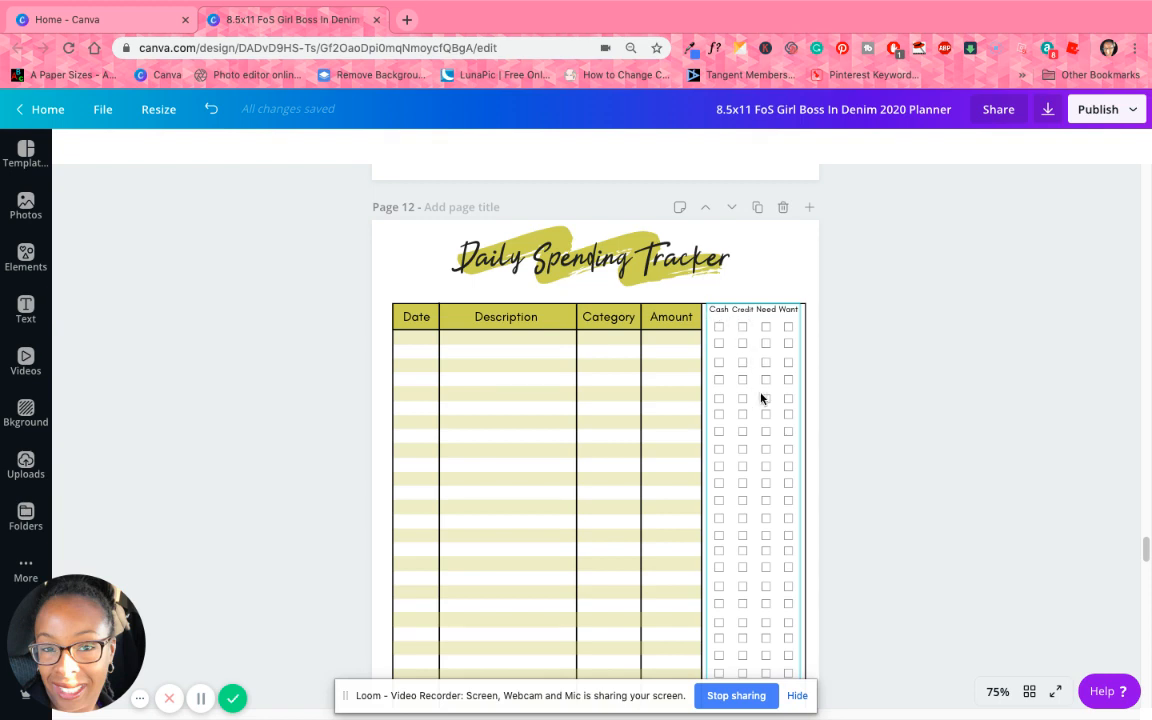
scroll(738, 460, down, 5)
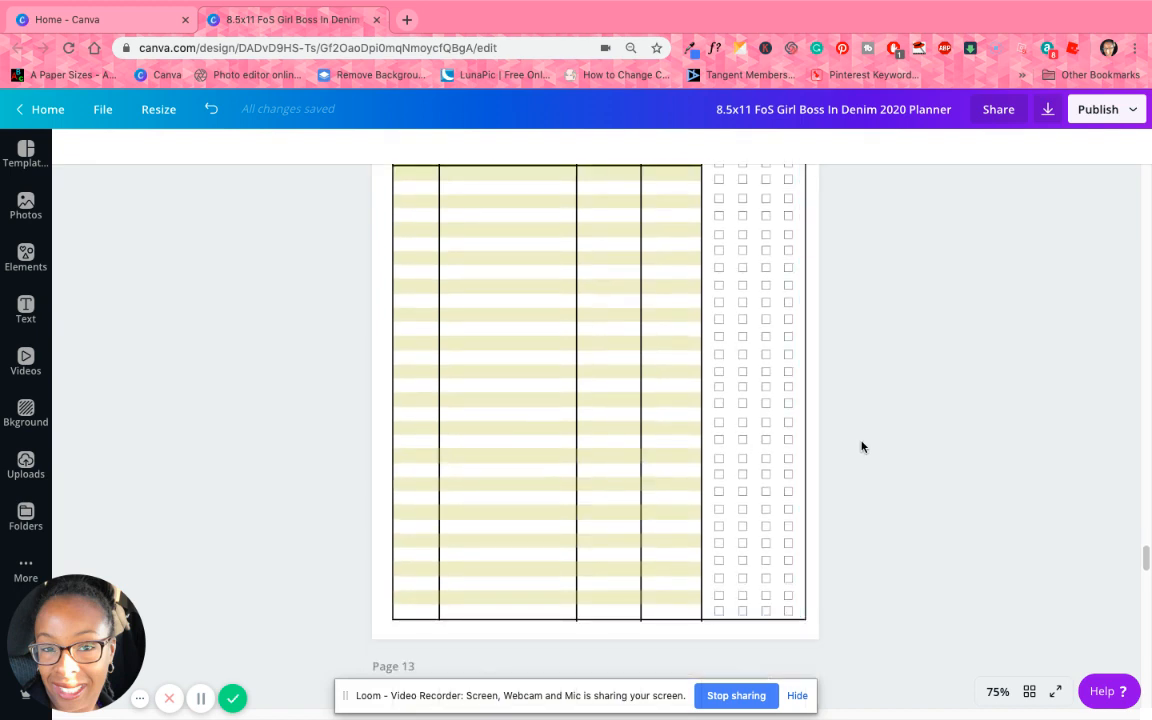
scroll(888, 481, up, 3)
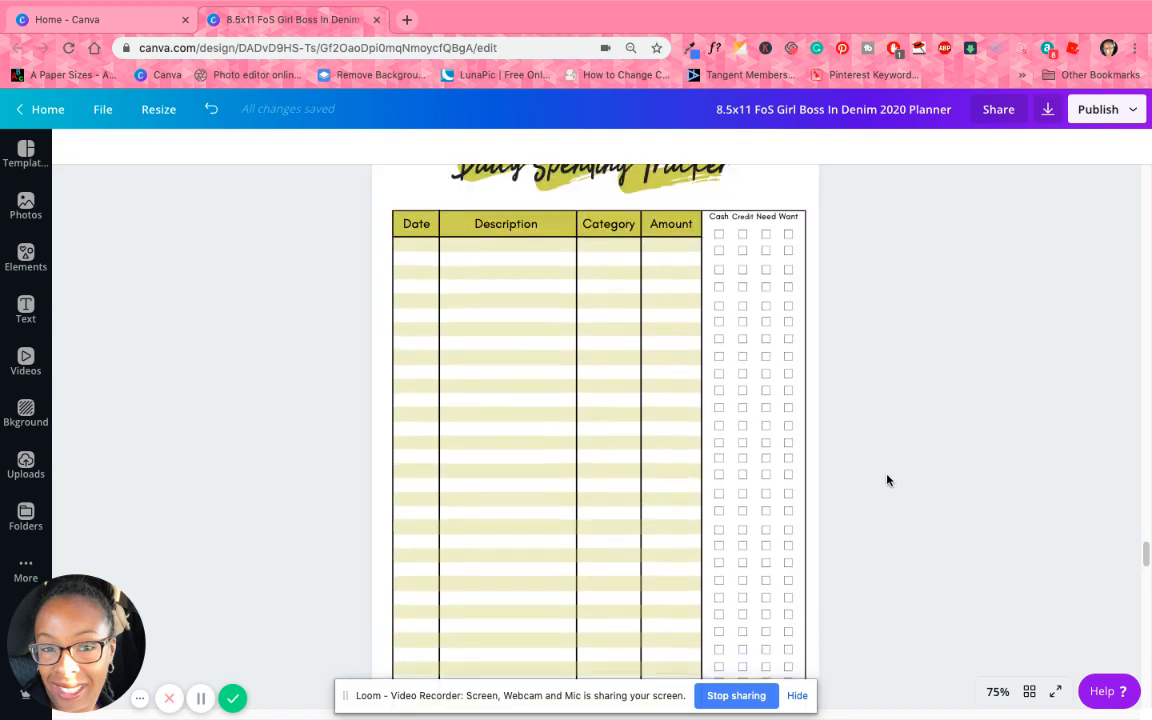
click(745, 218)
click(775, 219)
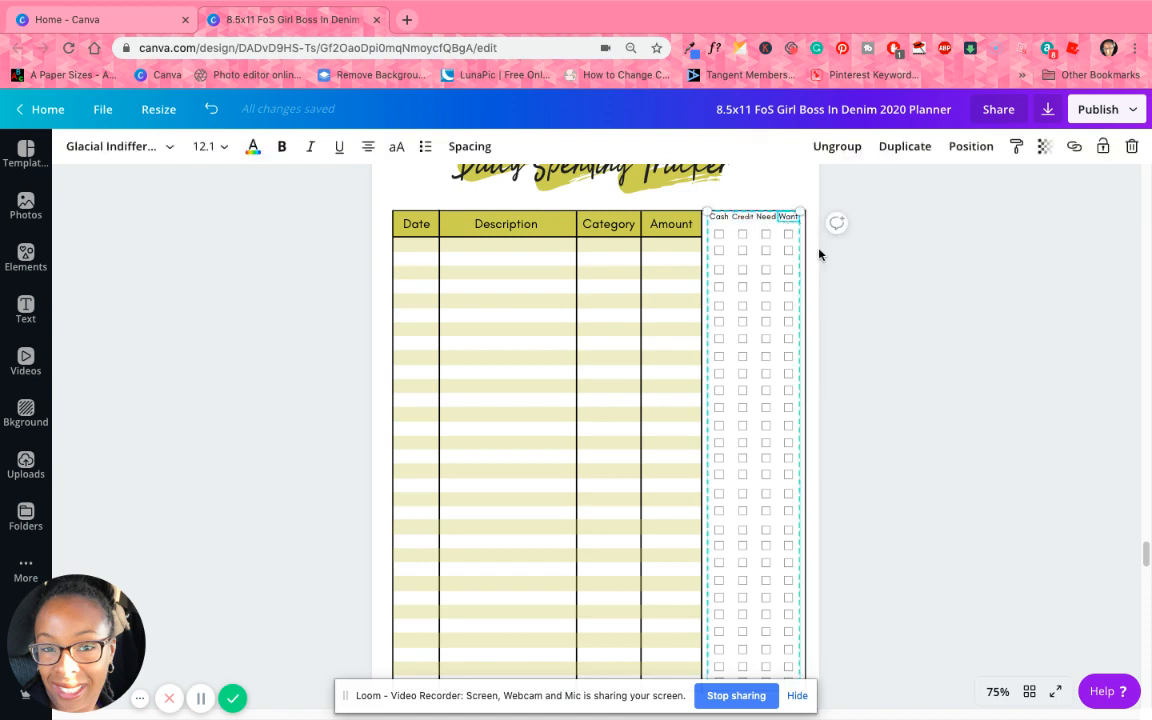
Step: Adjust the vertical dividers on both sides of the Category column so that they end at the table frame's lower edge
scroll(854, 489, down, 4)
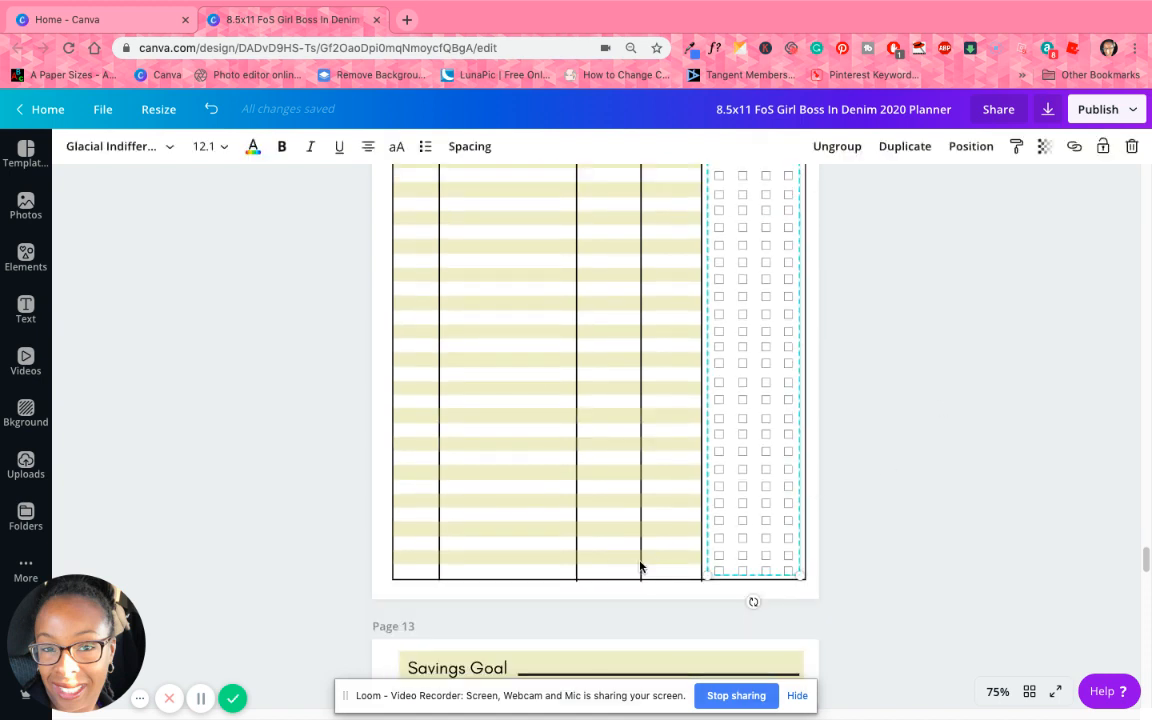
click(576, 577)
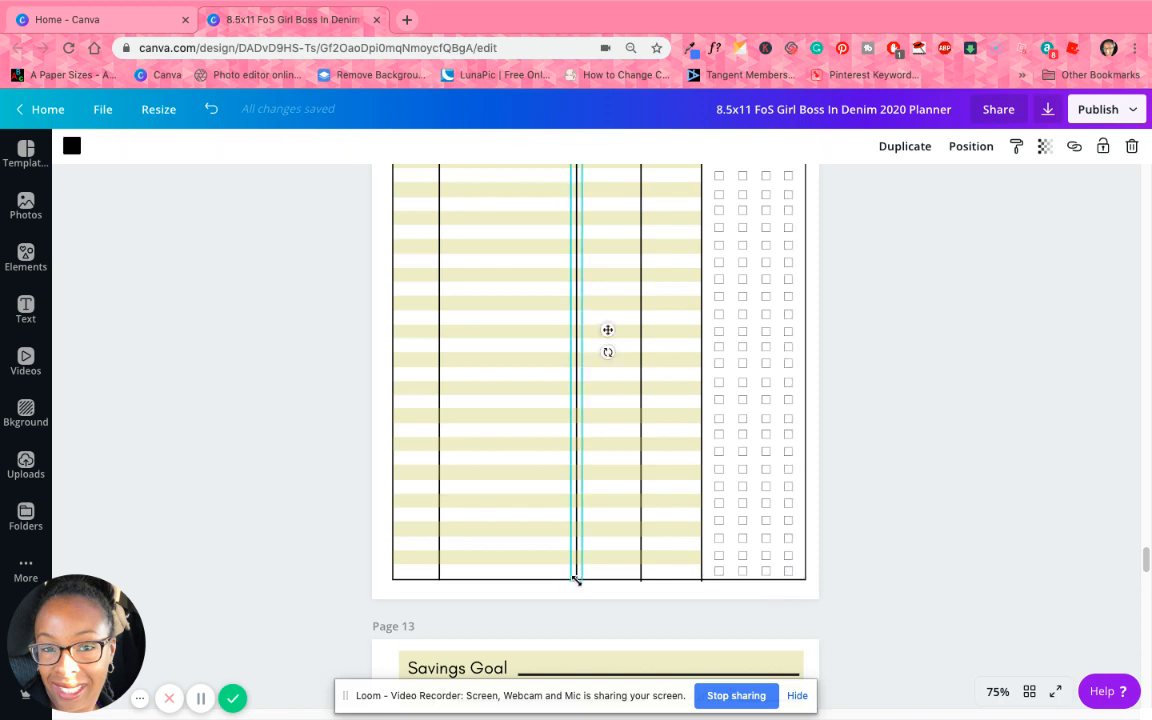
drag(576, 574, 575, 577)
click(638, 561)
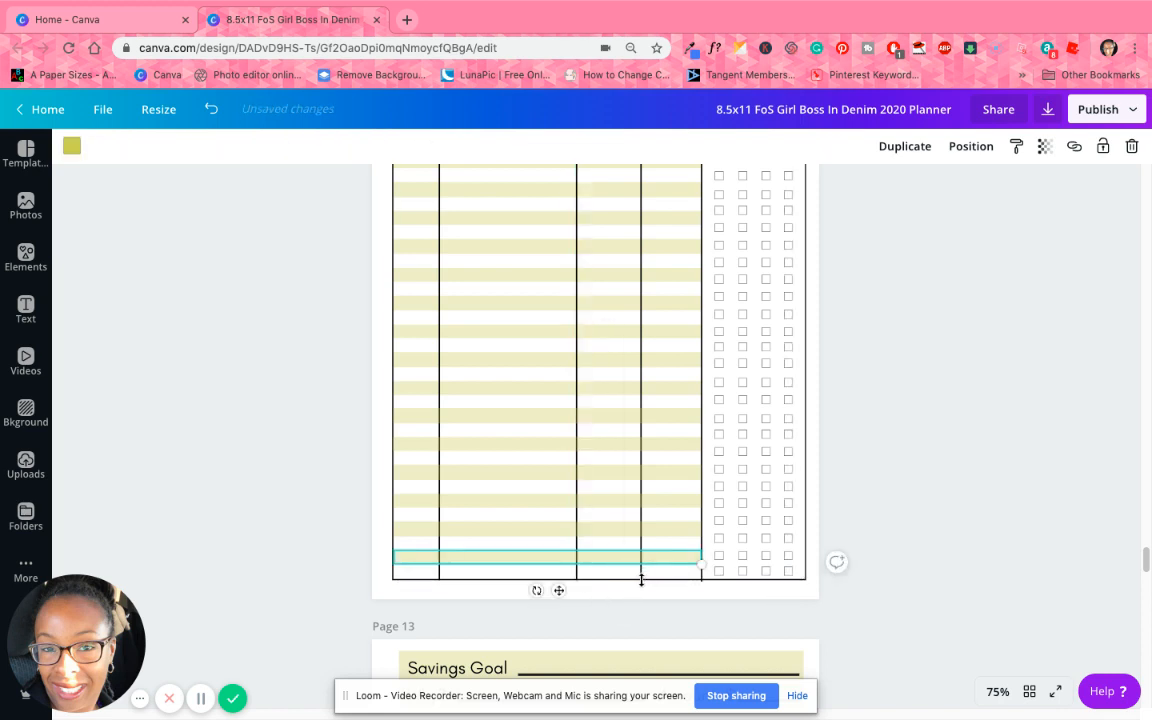
key(super+d)
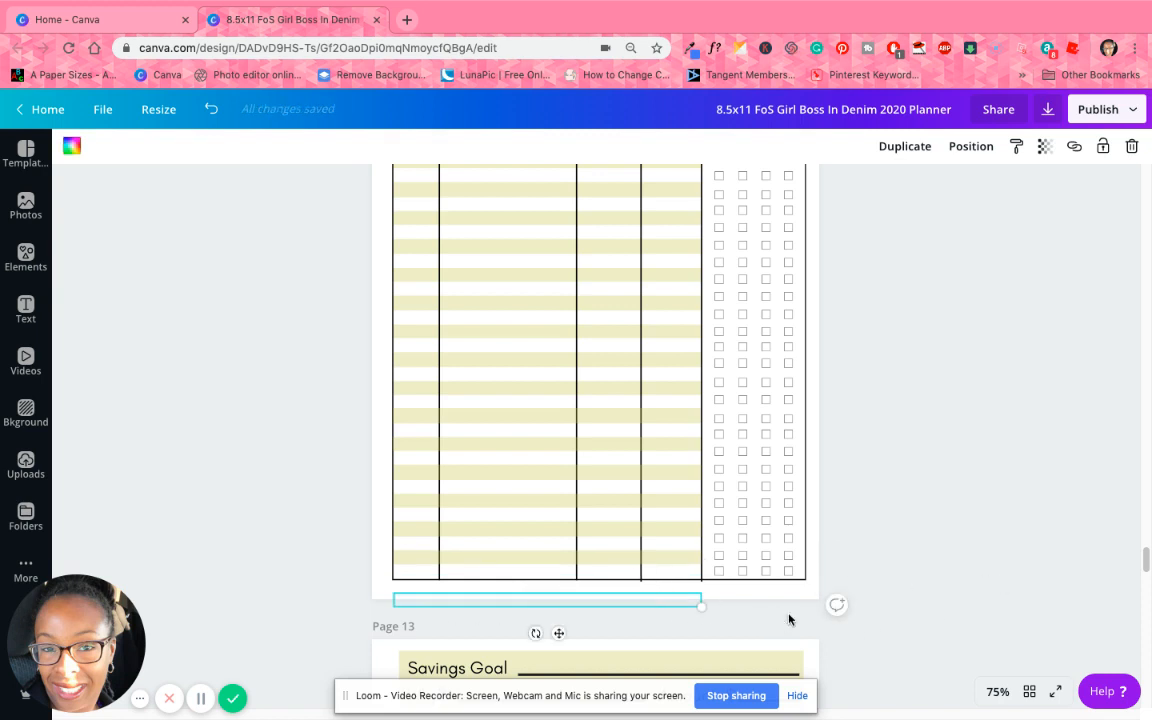
click(789, 619)
click(640, 576)
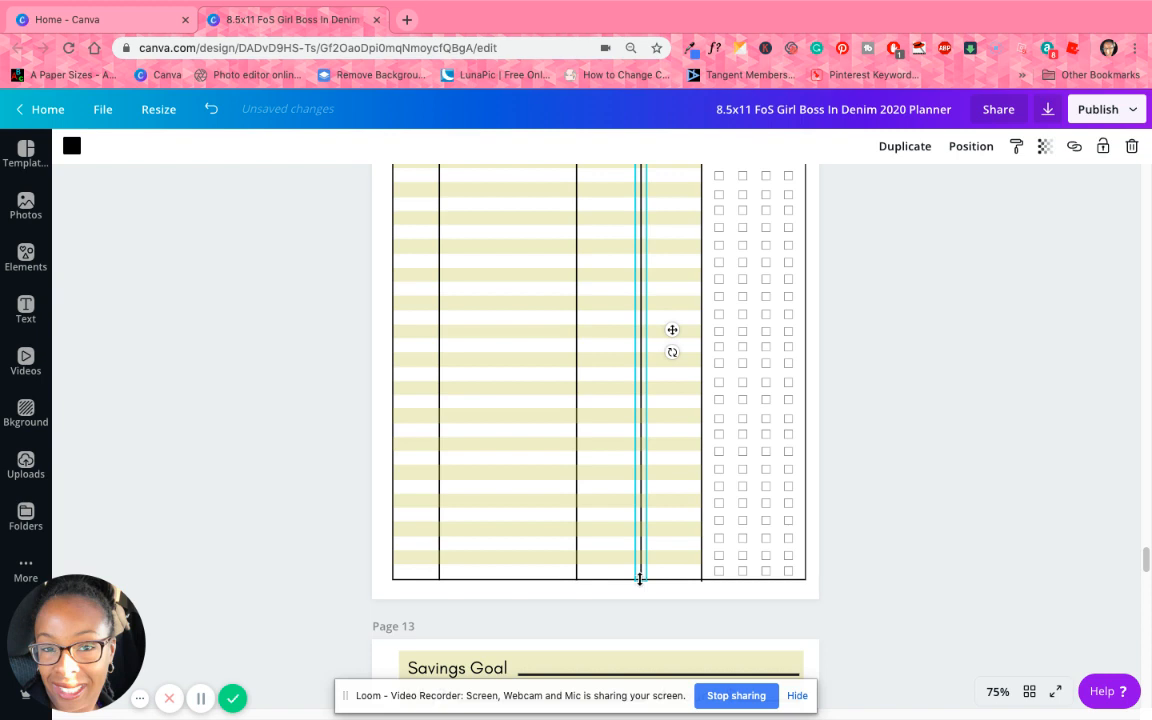
drag(640, 576, 702, 595)
click(920, 595)
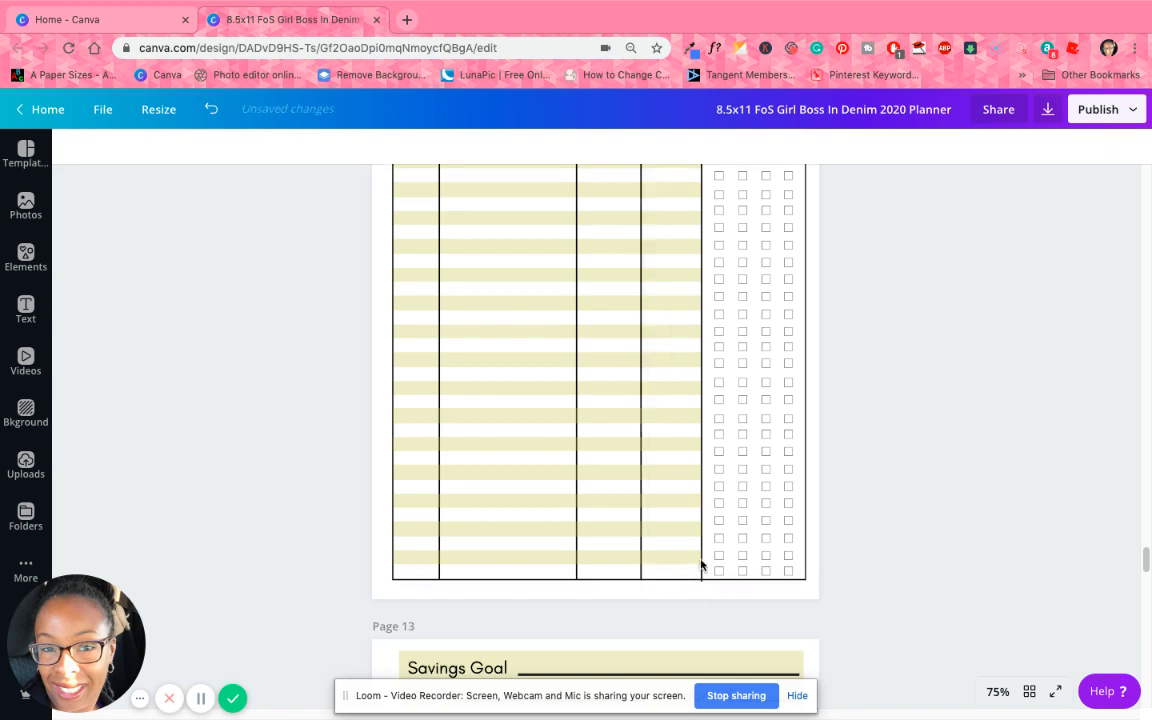
Step: Adjust the divider between the Amount column and the checkboxes to about 9.3 in so that it ends at the frame's lower edge
click(700, 570)
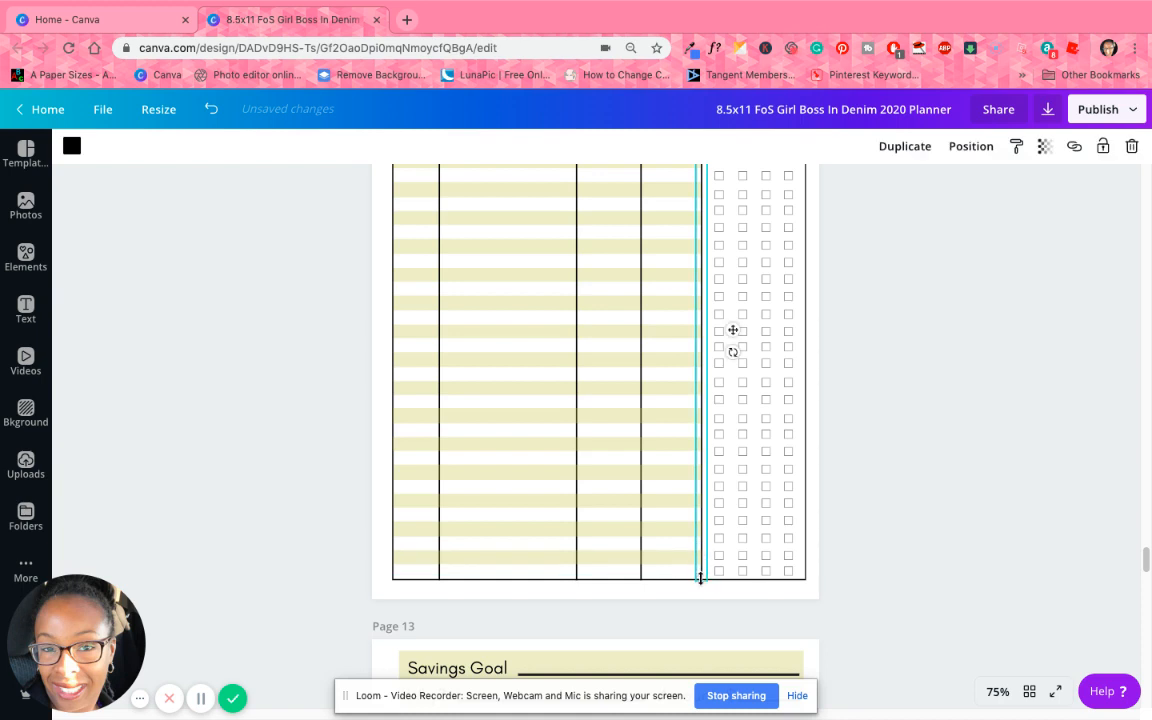
drag(700, 577, 701, 573)
click(922, 548)
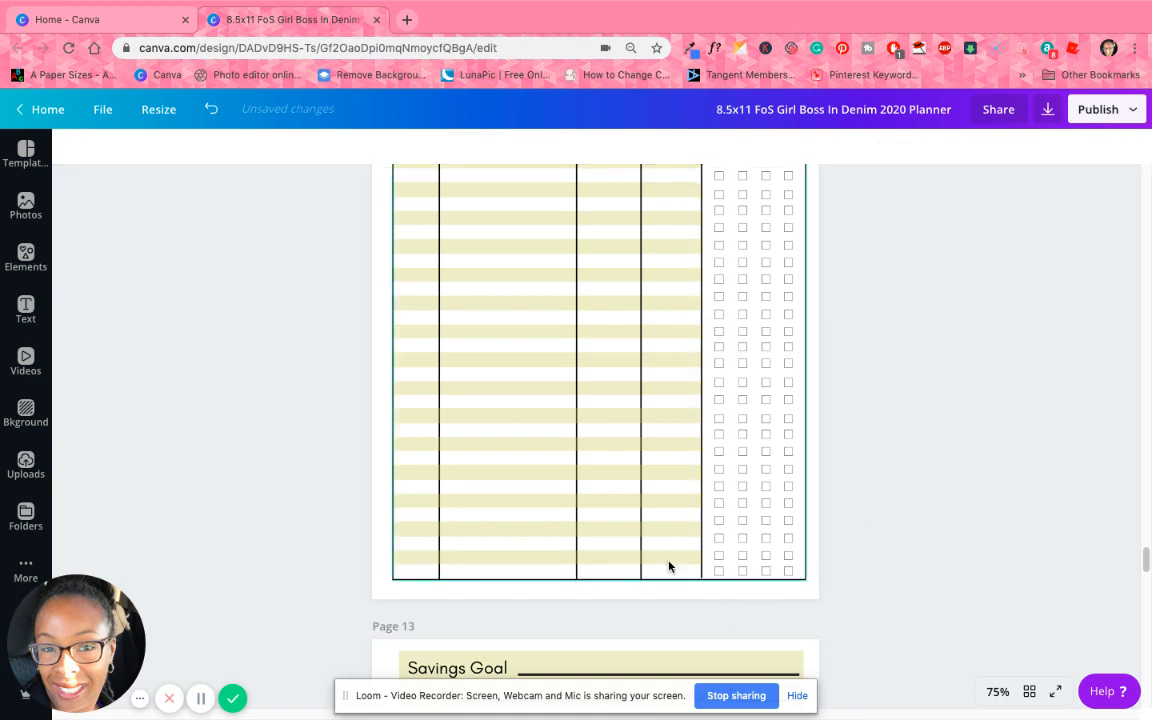
click(702, 563)
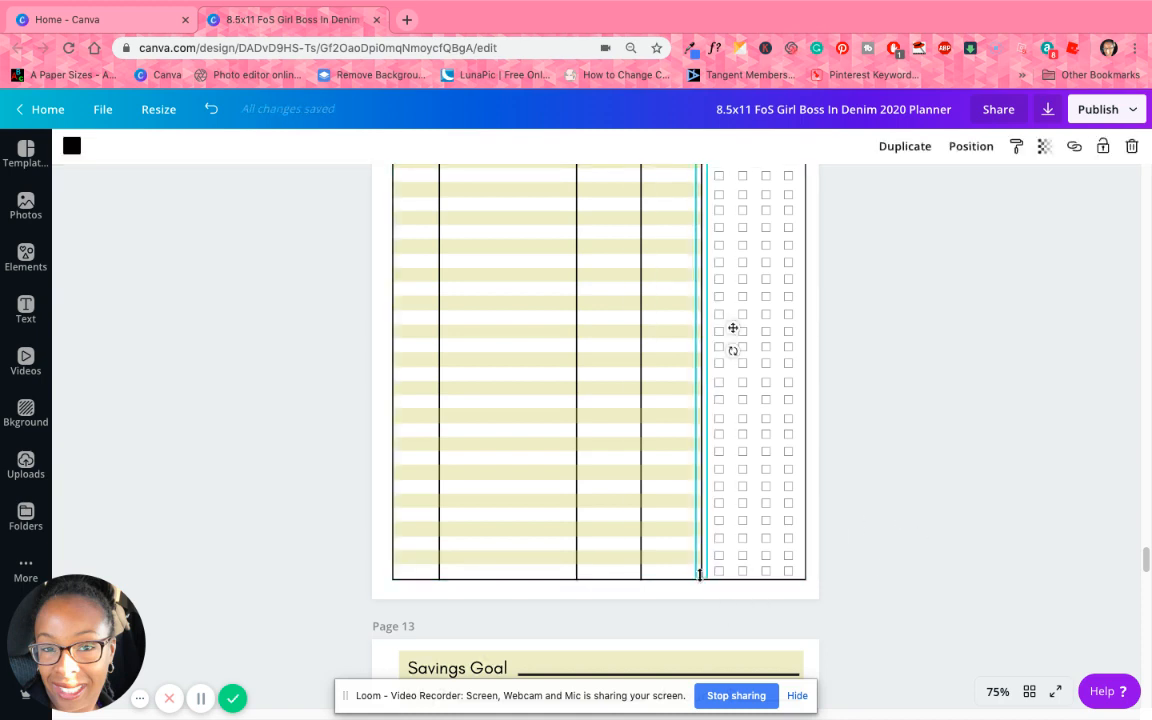
drag(699, 577, 699, 578)
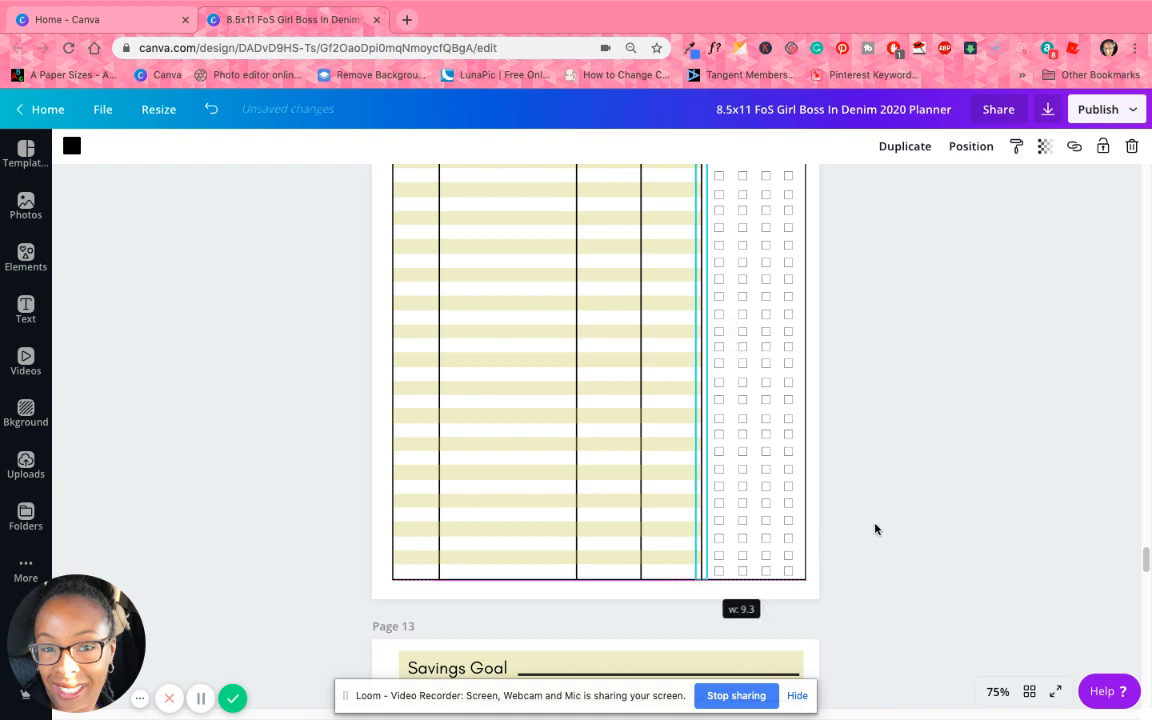
click(930, 520)
Step: Check the Daily Spending Tracker from header to last row and view the complete Savings Goal jar page at Fit zoom
scroll(930, 519, up, 3)
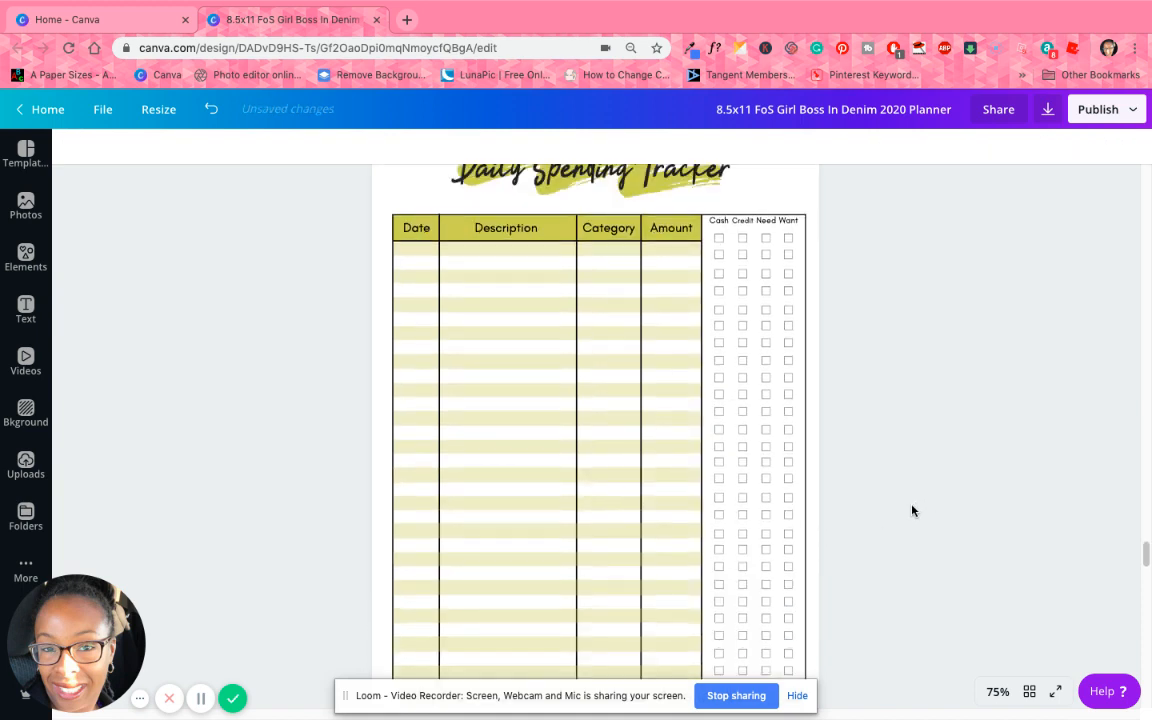
scroll(911, 510, down, 1)
scroll(903, 500, down, 8)
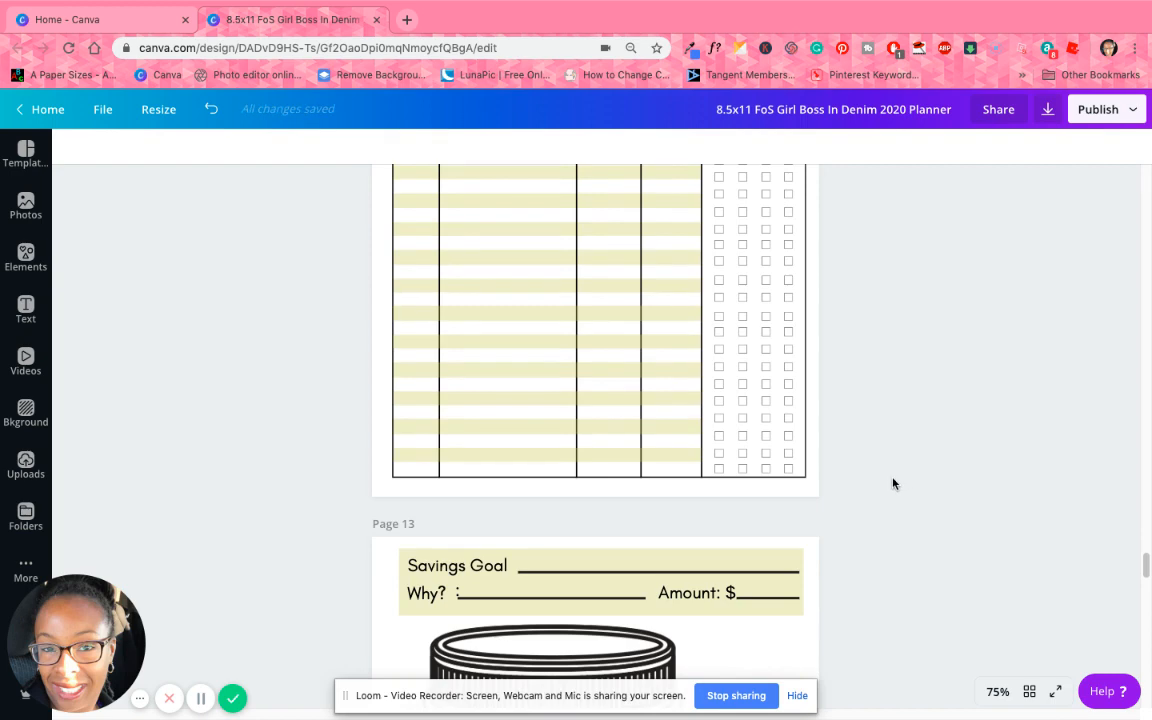
scroll(887, 488, down, 3)
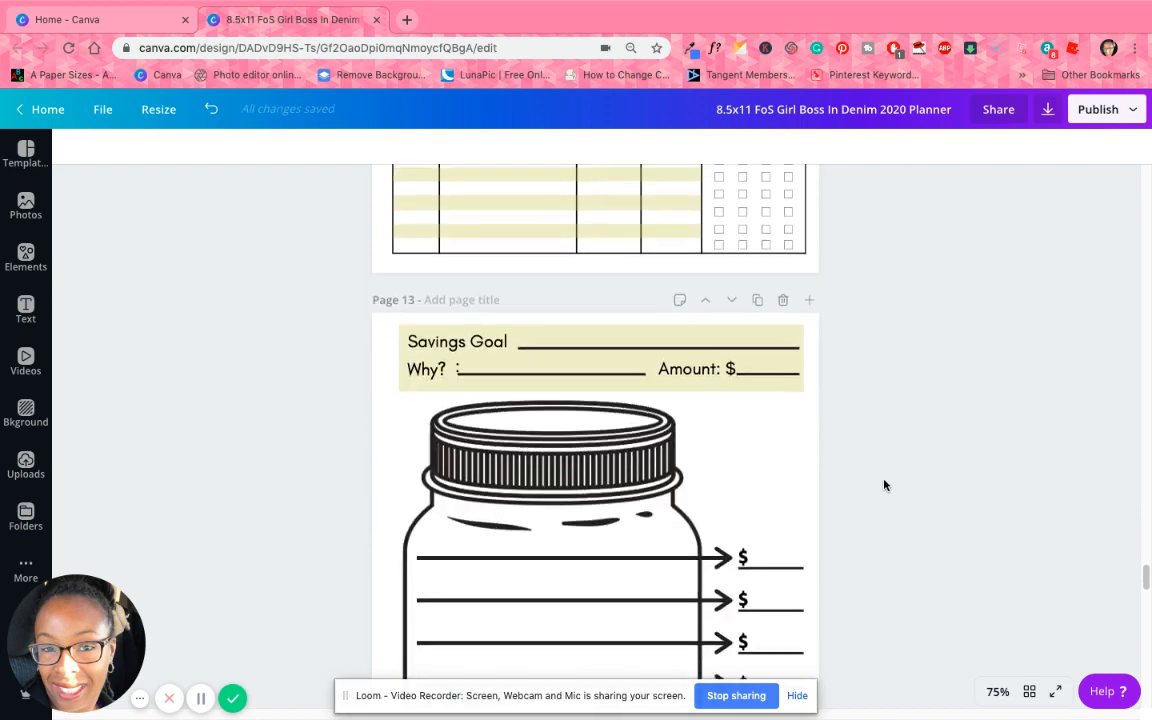
scroll(877, 486, down, 2)
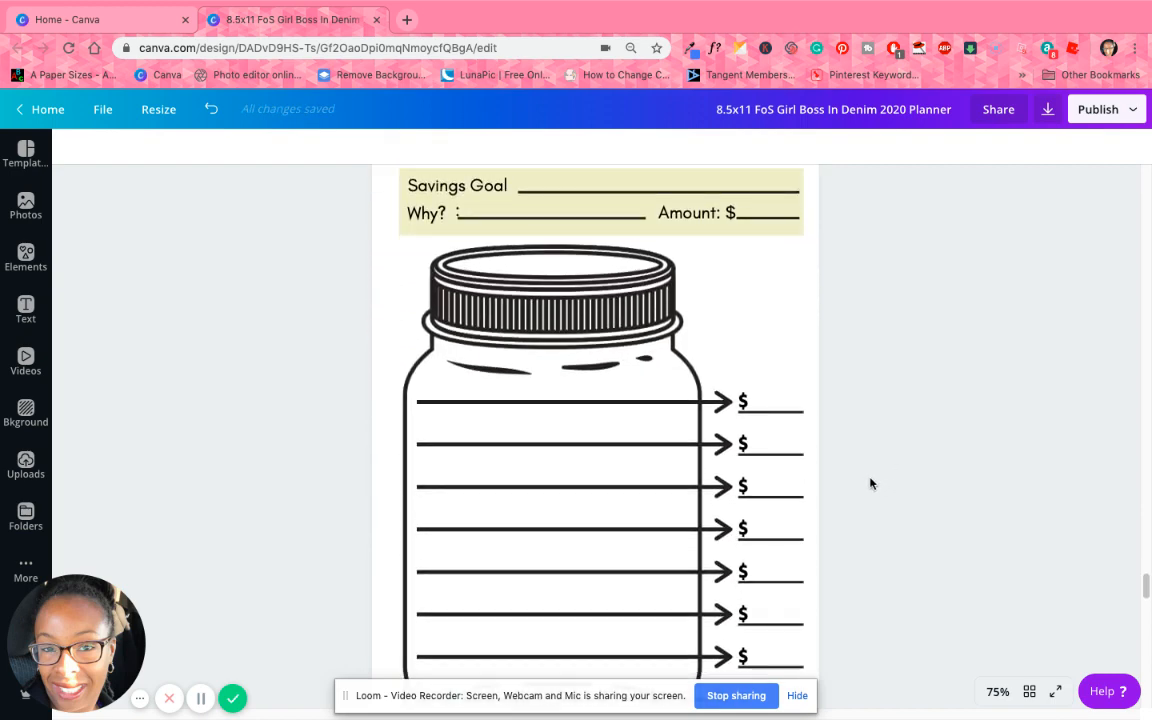
click(996, 691)
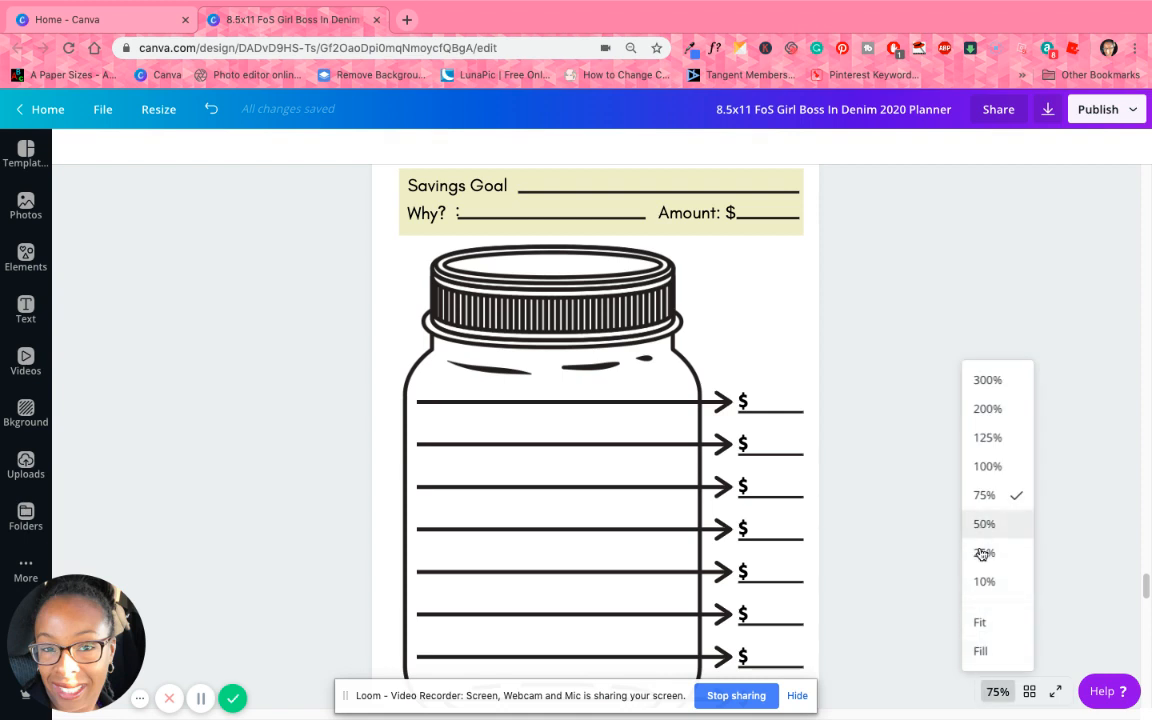
click(983, 622)
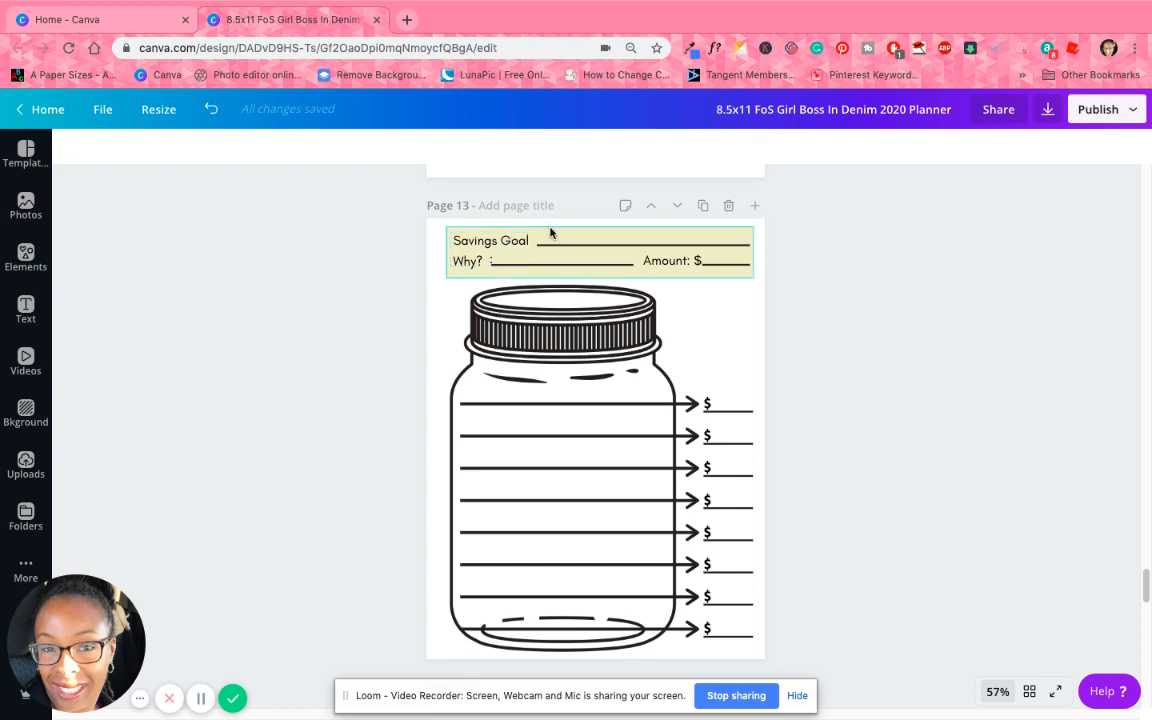
Step: Widen the "Why?" text box in the Savings Goal header on page 13
click(489, 263)
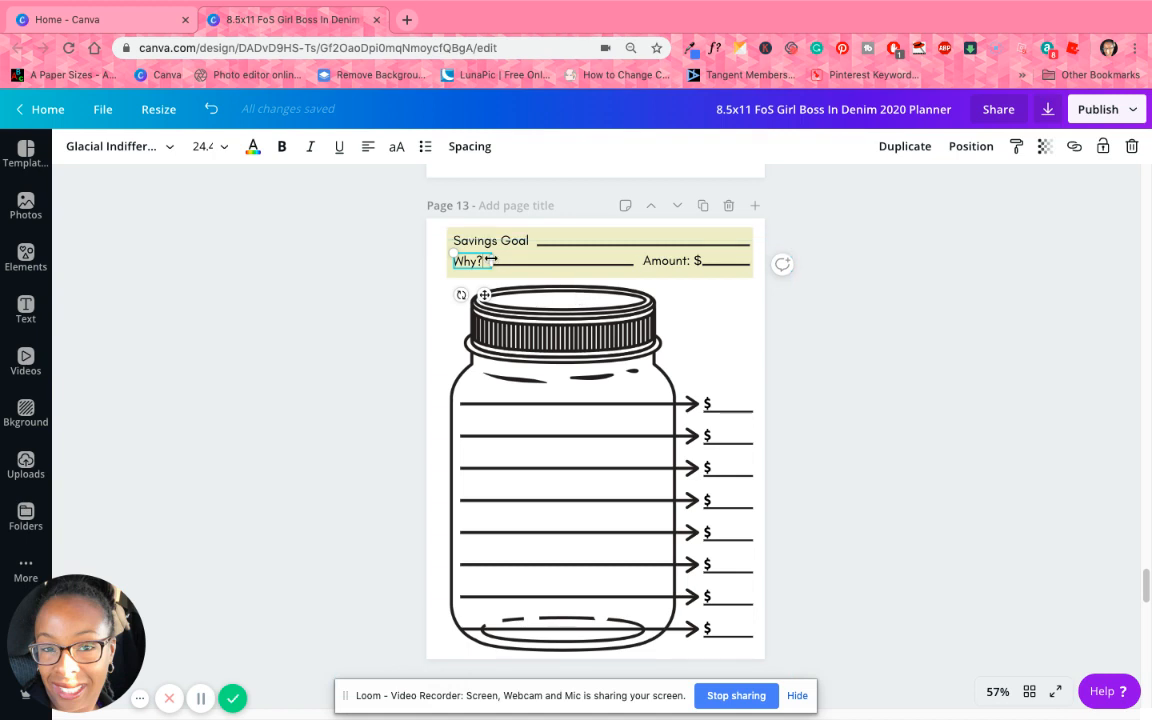
drag(492, 261, 495, 260)
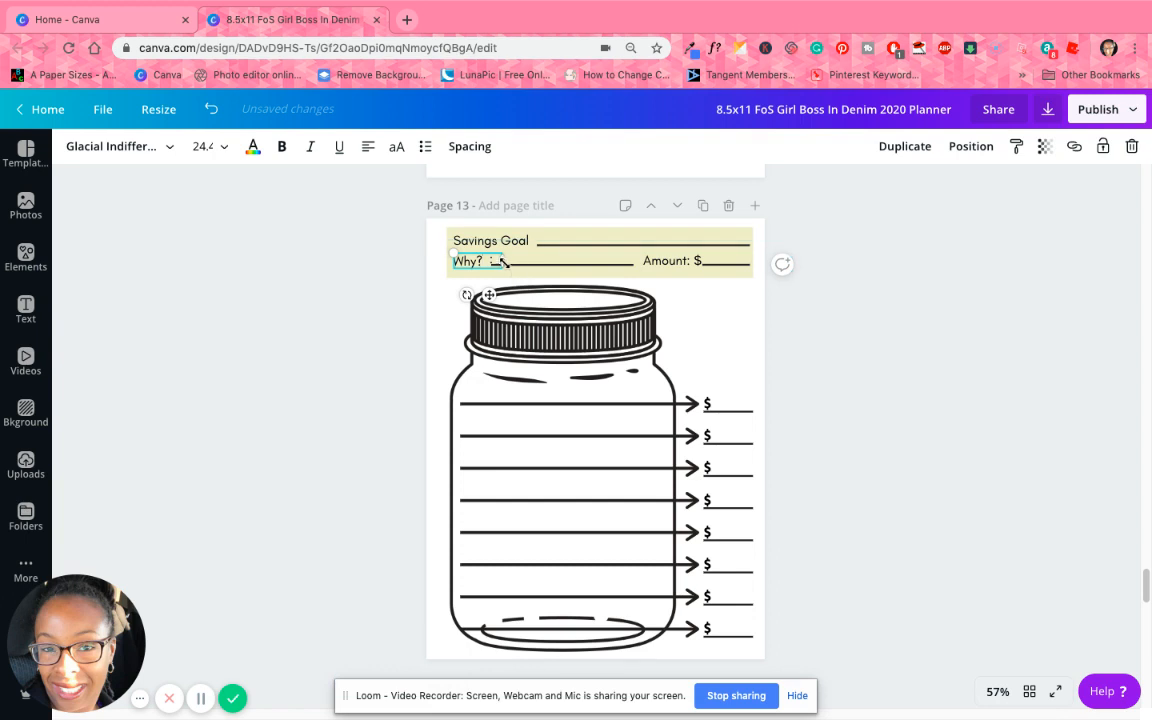
mouse_move(500, 261)
mouse_down()
mouse_move(486, 258)
mouse_move(506, 260)
mouse_up()
click(532, 261)
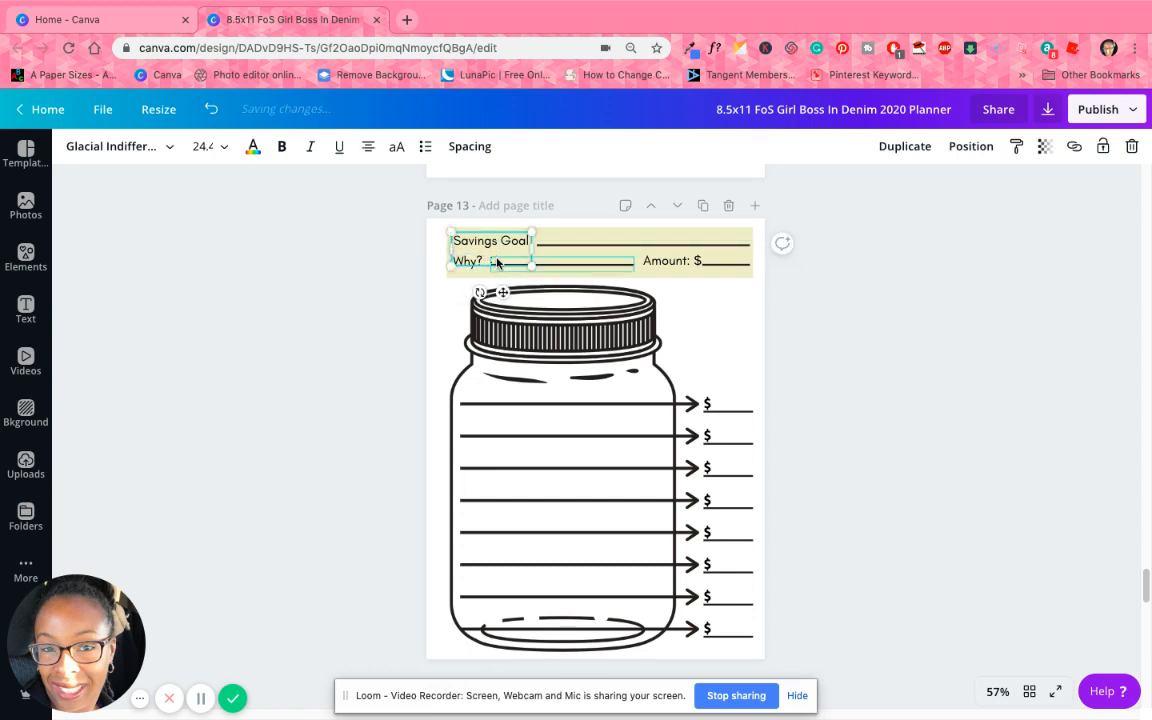
click(882, 304)
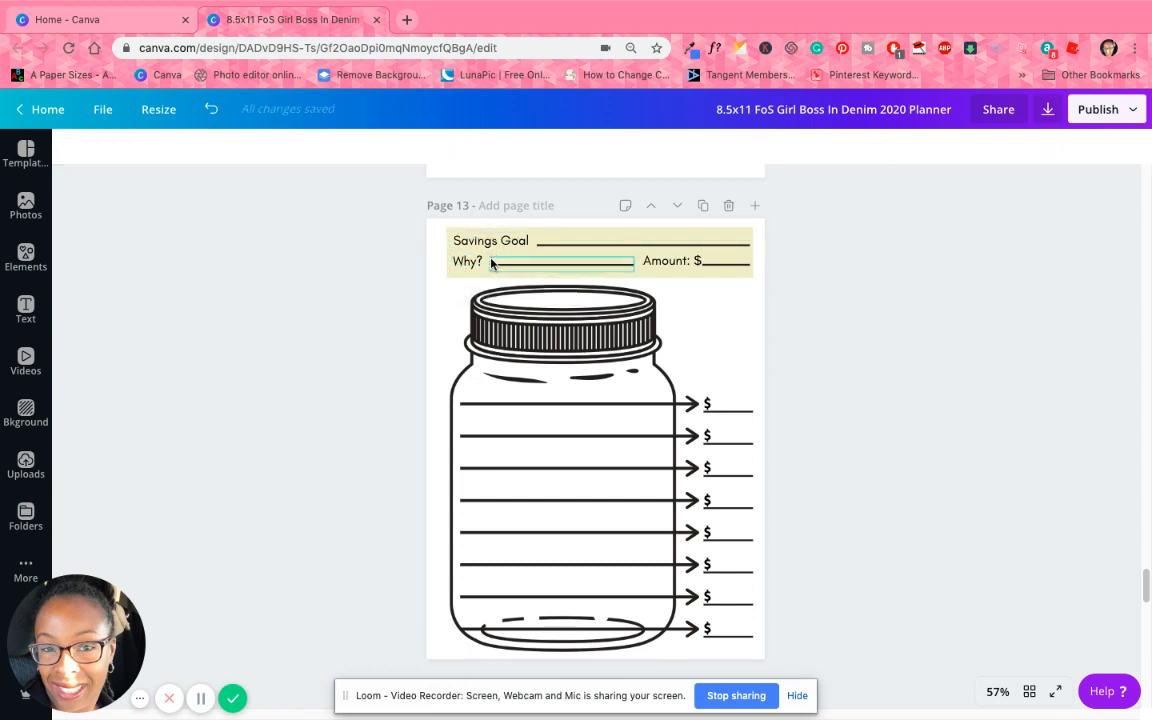
Step: Widen the "Savings Goal :" text box so that its colon fits on the first line, and place the "Why?" line directly after its label
click(500, 262)
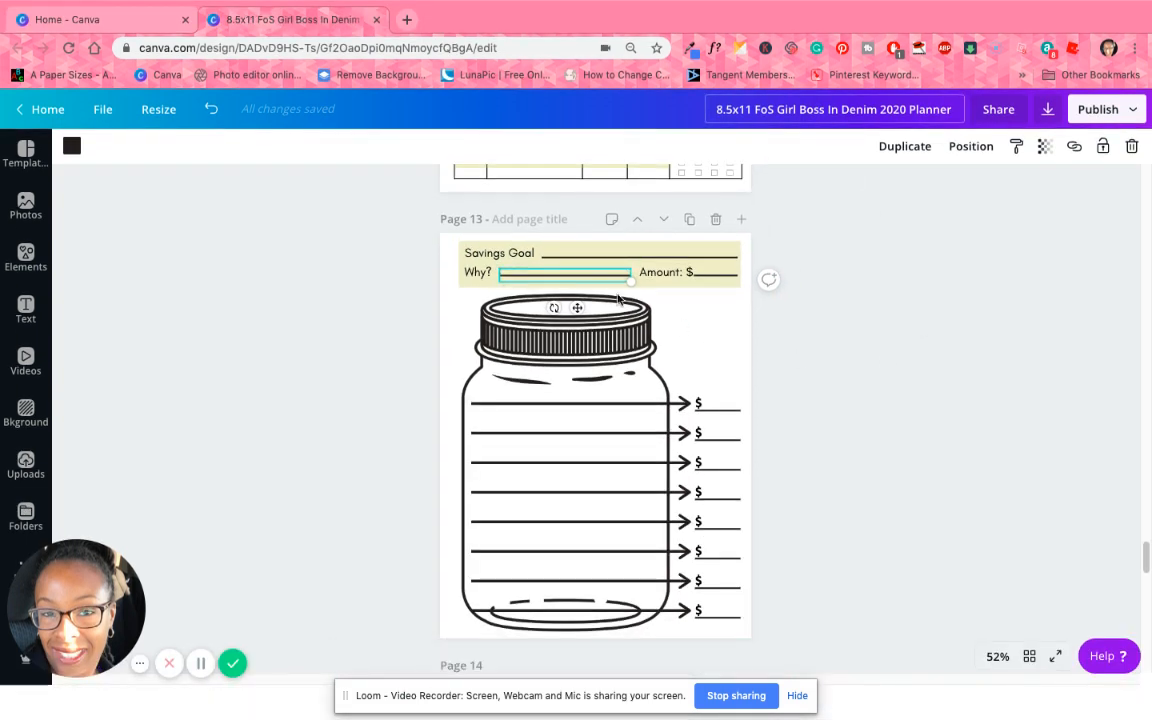
click(556, 268)
click(576, 267)
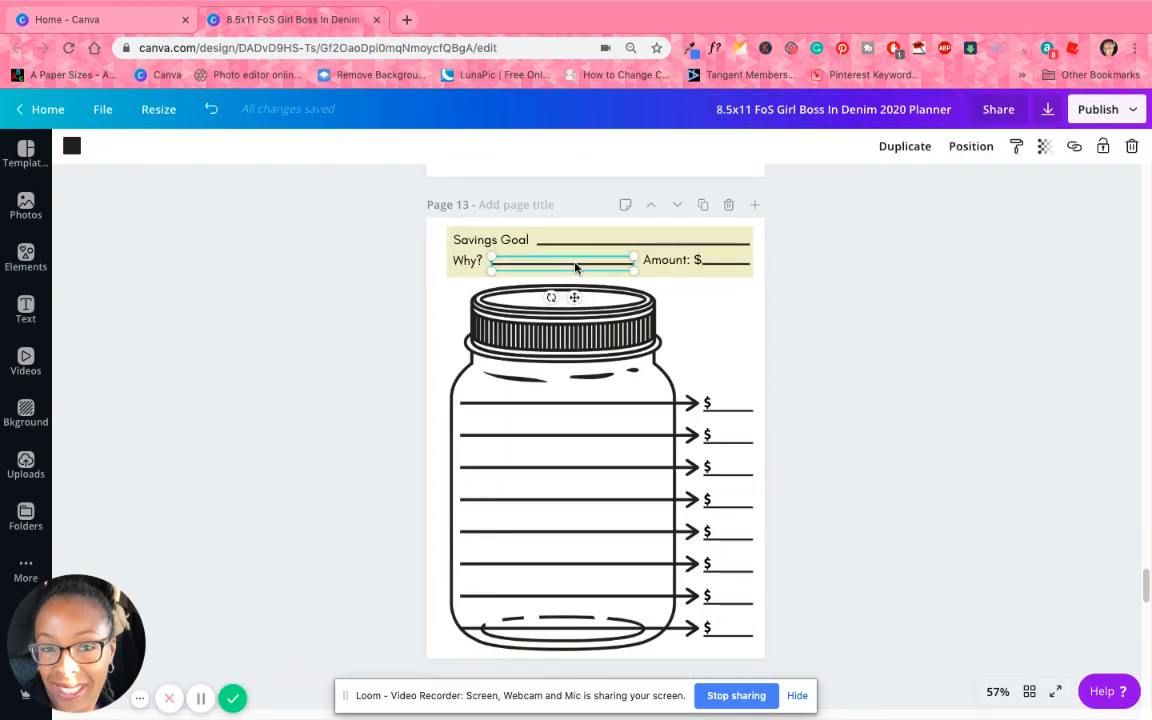
mouse_move(492, 264)
mouse_down()
mouse_move(506, 264)
mouse_move(506, 226)
mouse_move(539, 237)
mouse_move(491, 226)
mouse_move(496, 239)
mouse_up()
click(571, 296)
click(505, 240)
click(849, 291)
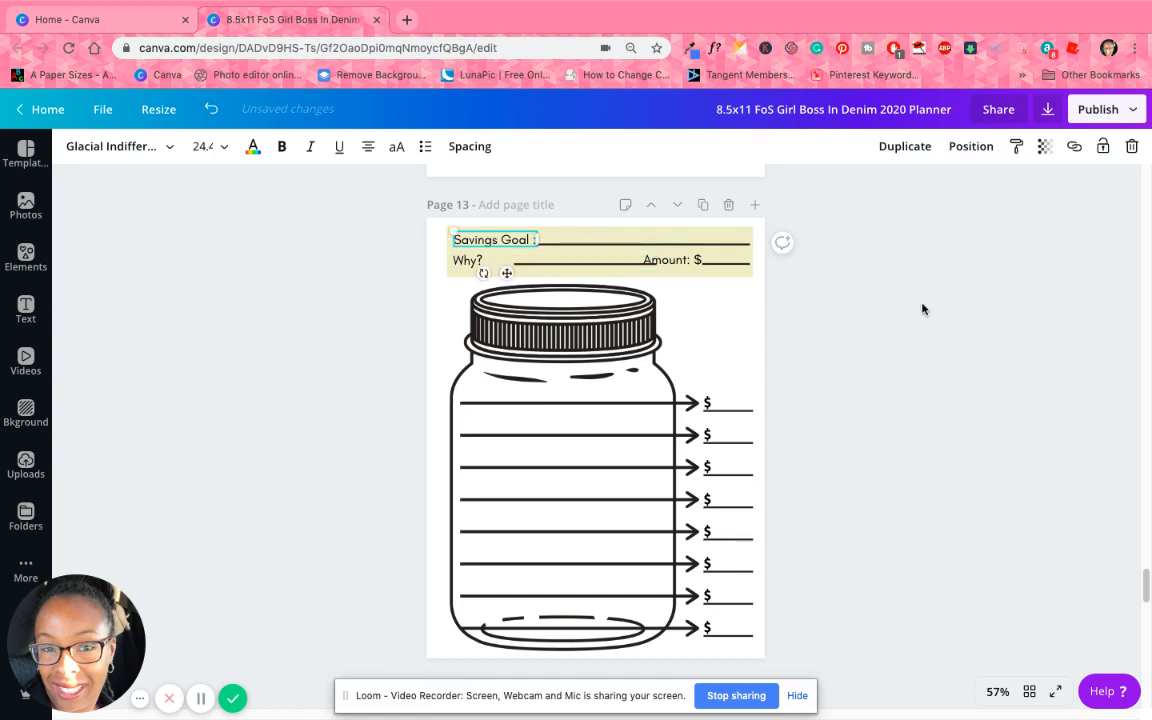
drag(594, 262, 567, 261)
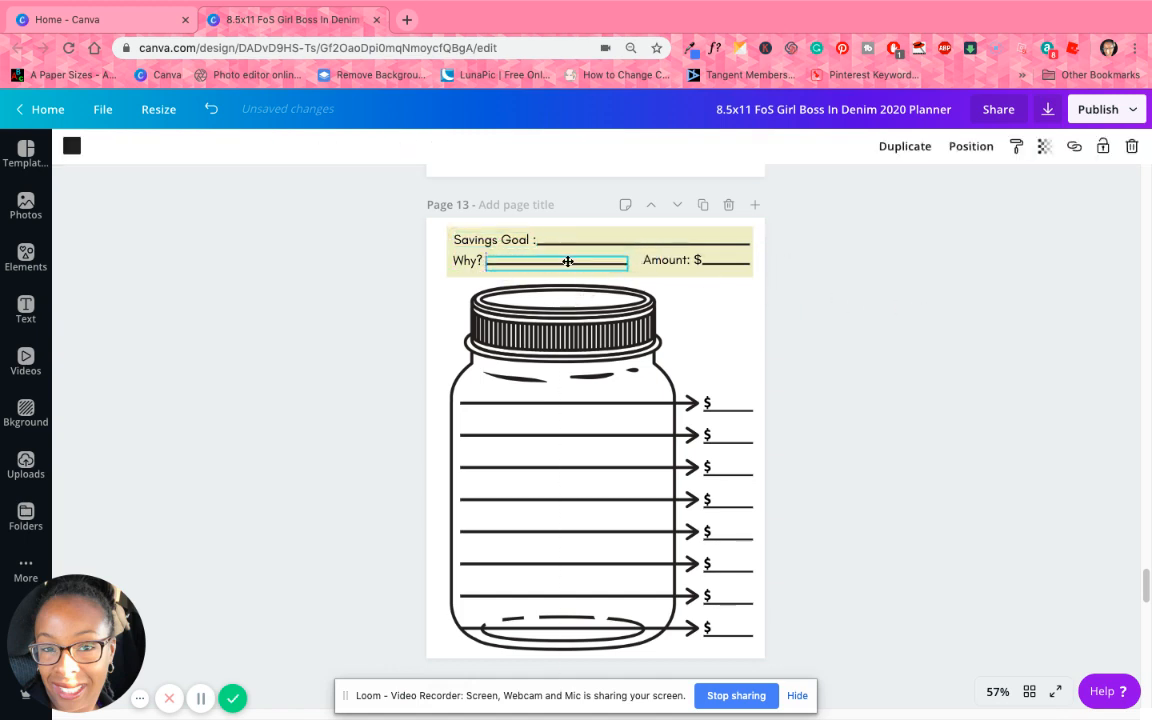
click(922, 337)
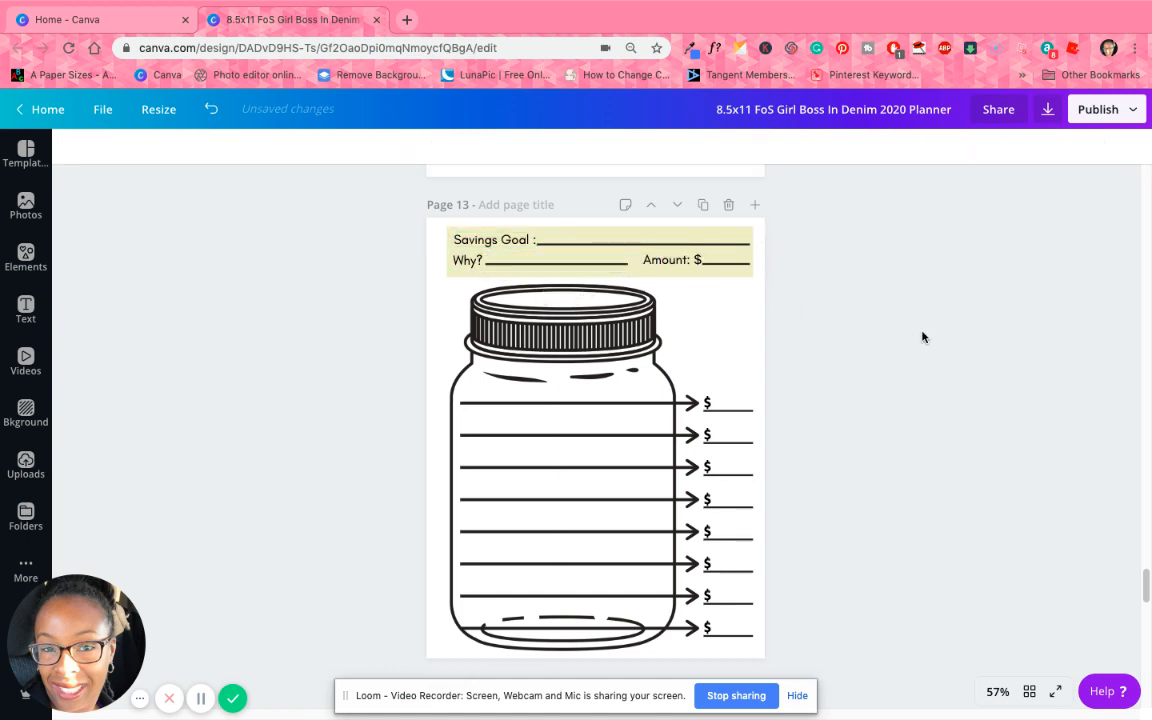
Step: Centre the MY GOAL, COMPLETED BY and ACTION STEPS headings on page 14 over the highlighted boxes
scroll(877, 377, down, 1)
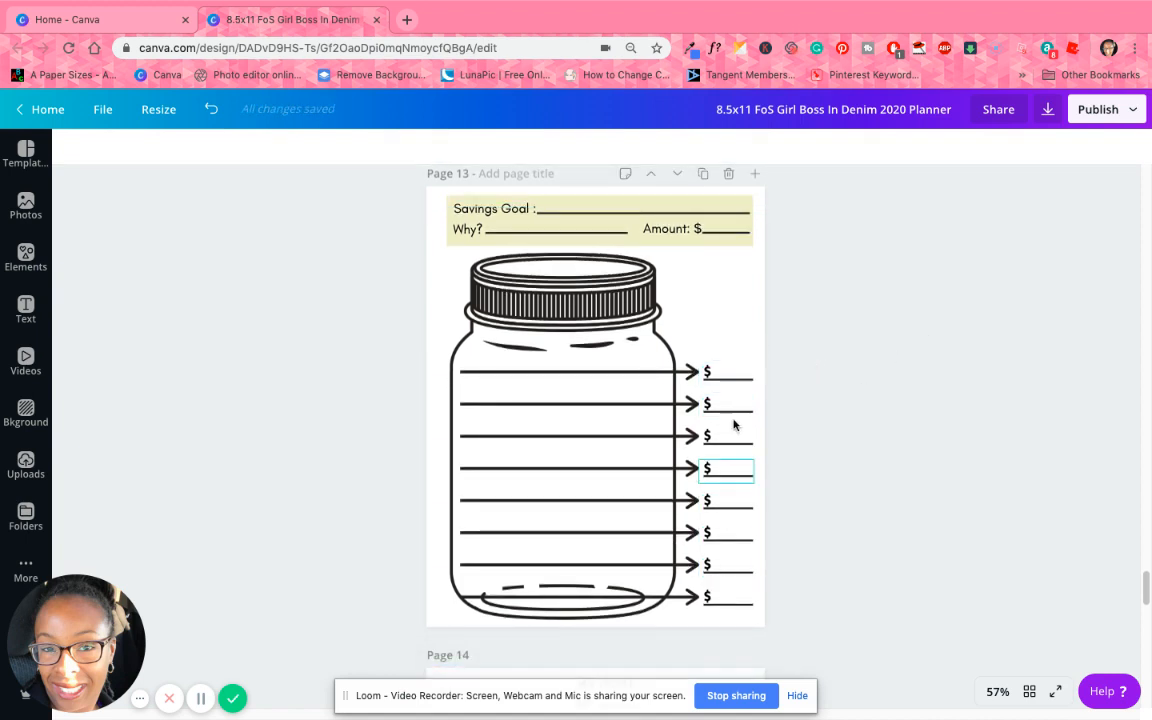
scroll(585, 392, down, 5)
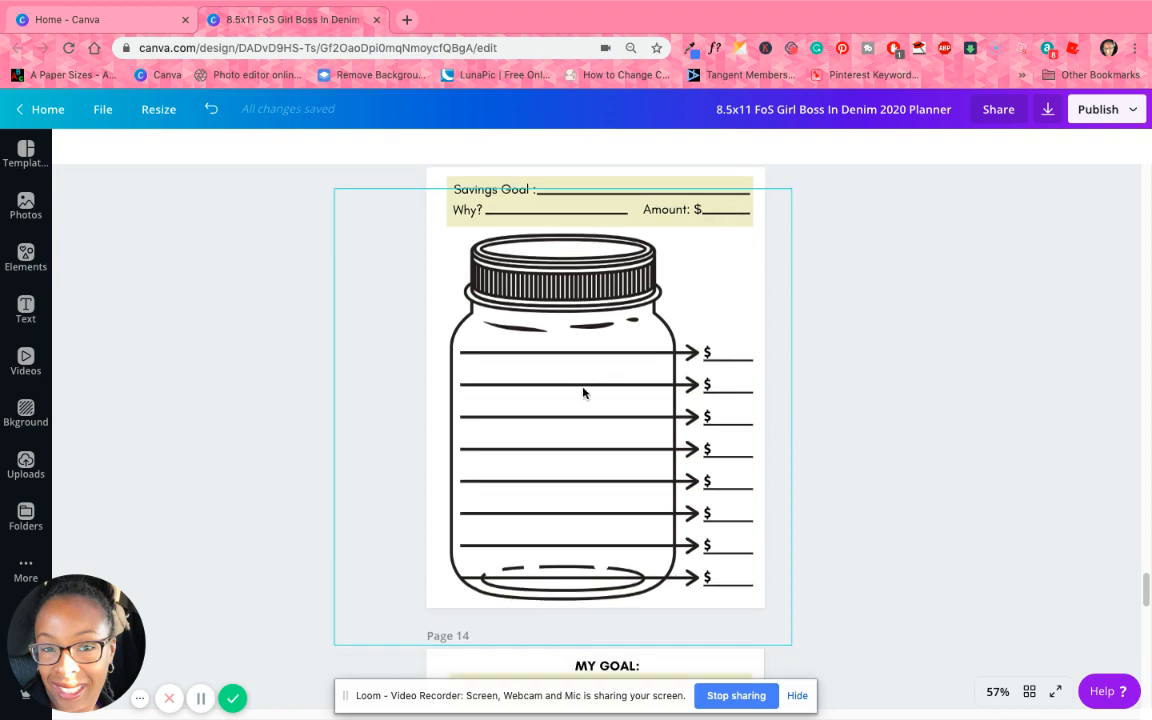
scroll(813, 398, down, 4)
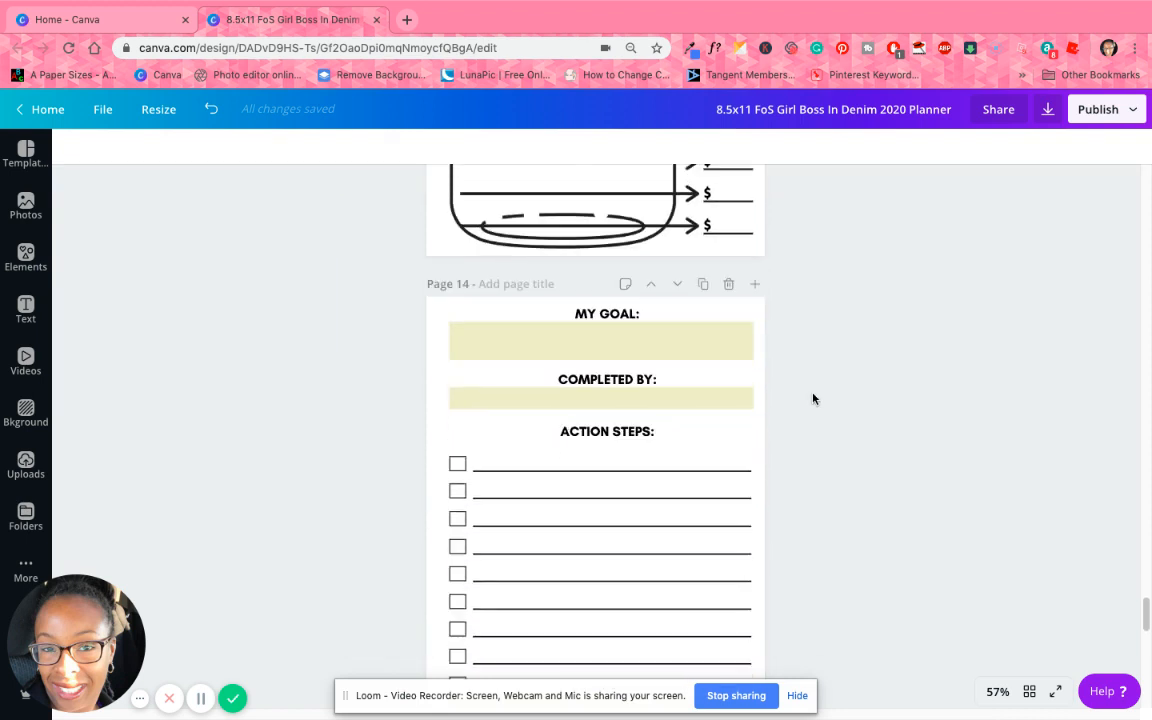
scroll(828, 414, down, 1)
click(620, 294)
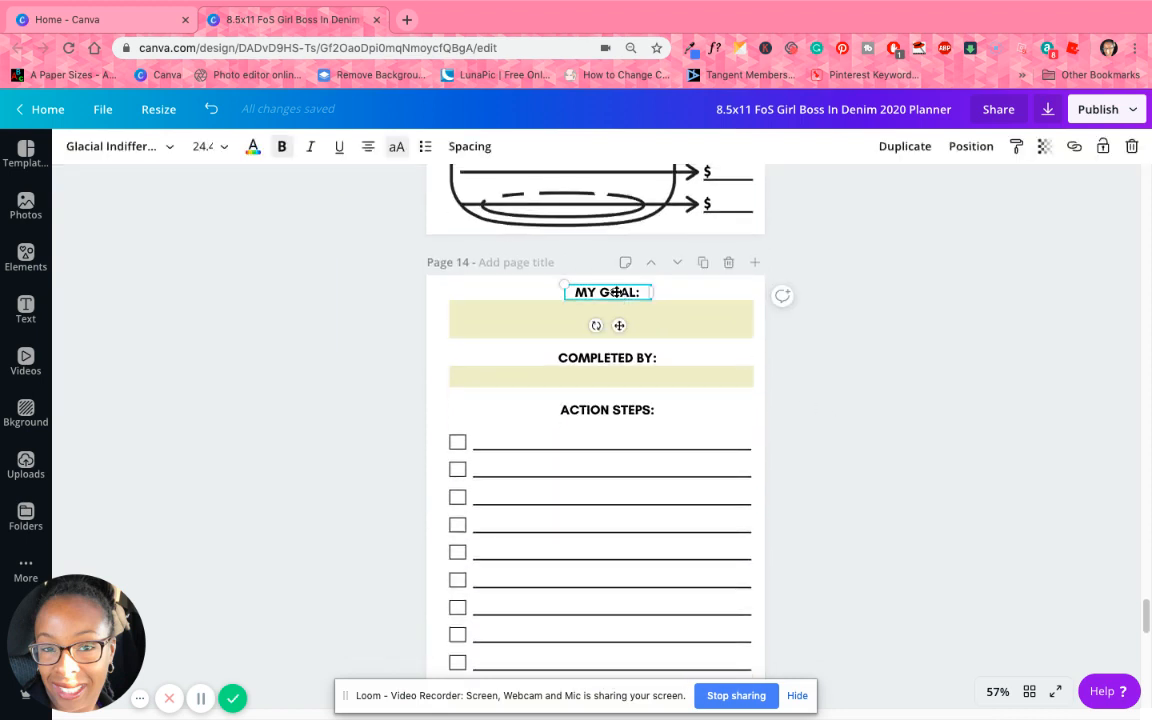
drag(626, 323, 632, 358)
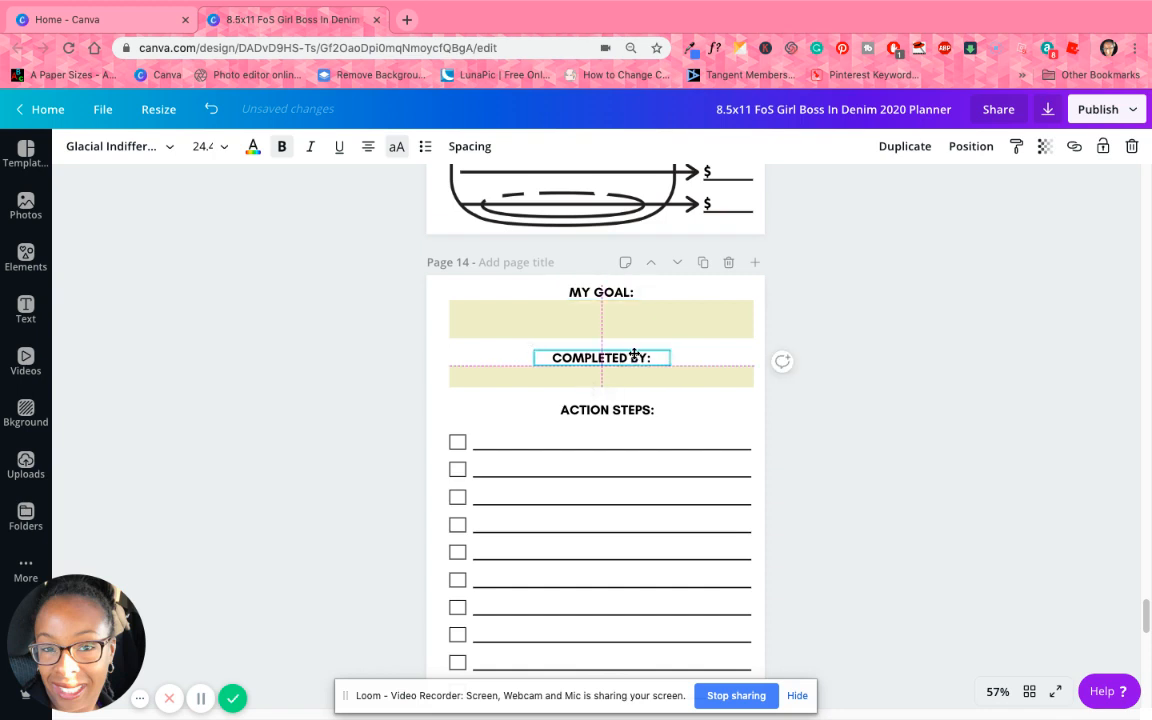
click(644, 409)
drag(644, 409, 638, 410)
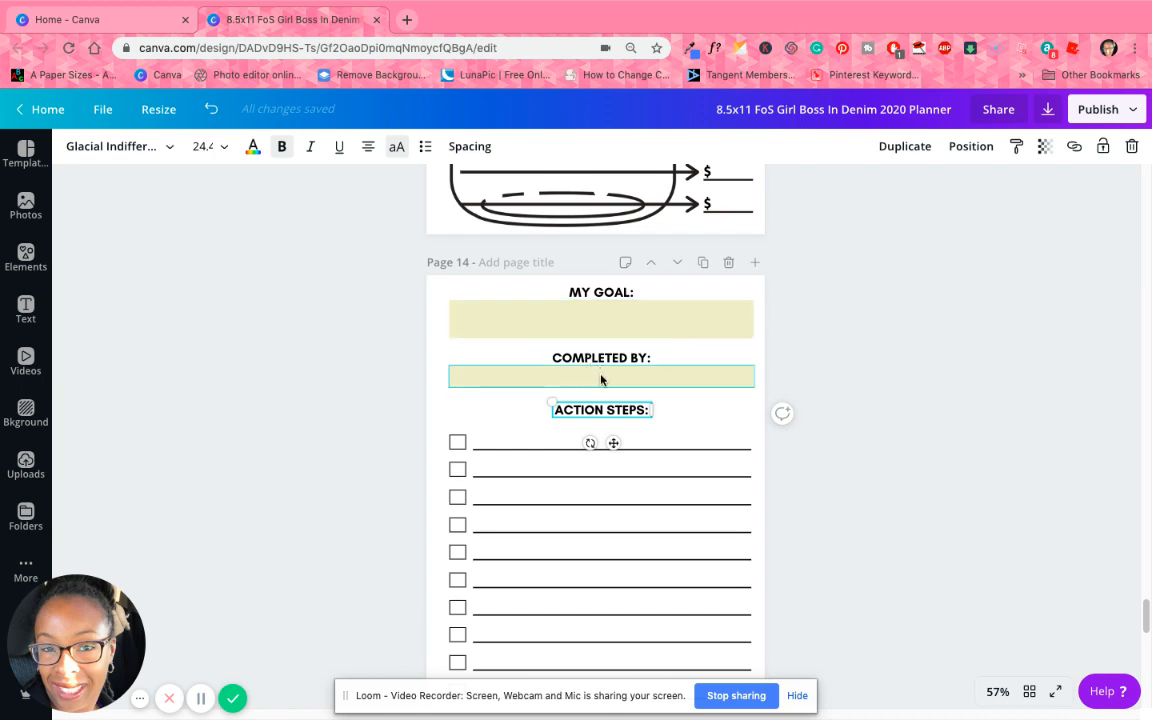
Step: Move the olive brush stroke out from behind the Monthly Budget title on page 15
scroll(620, 480, down, 2)
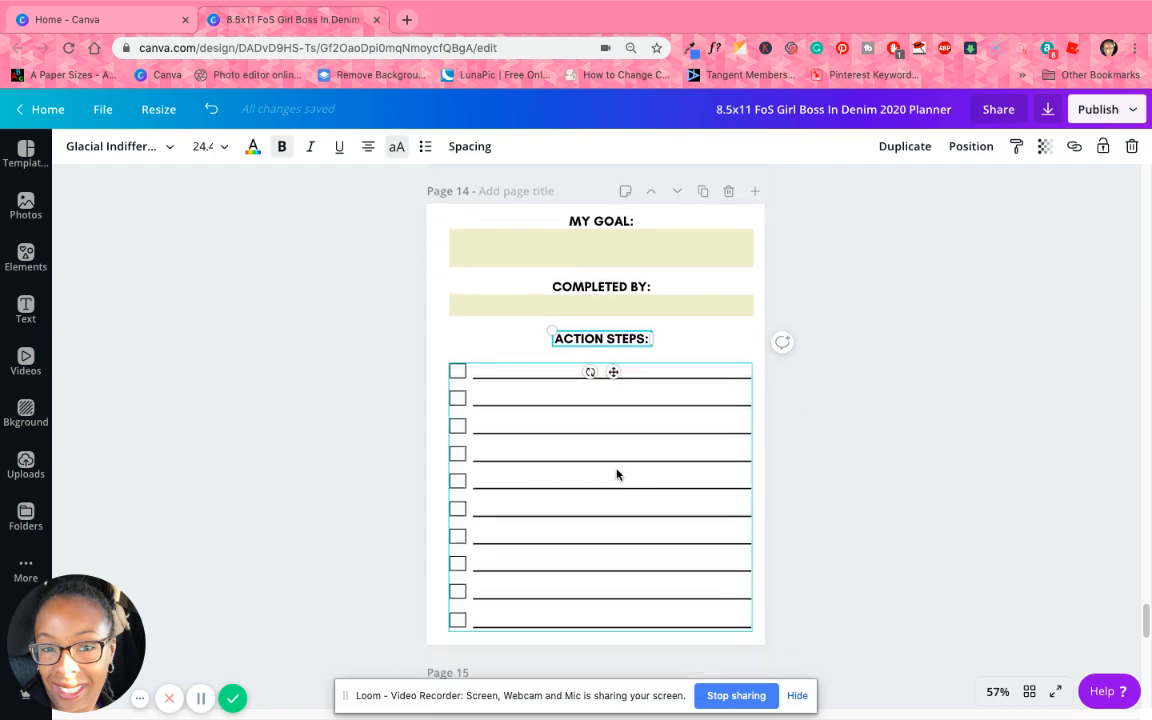
scroll(638, 476, down, 10)
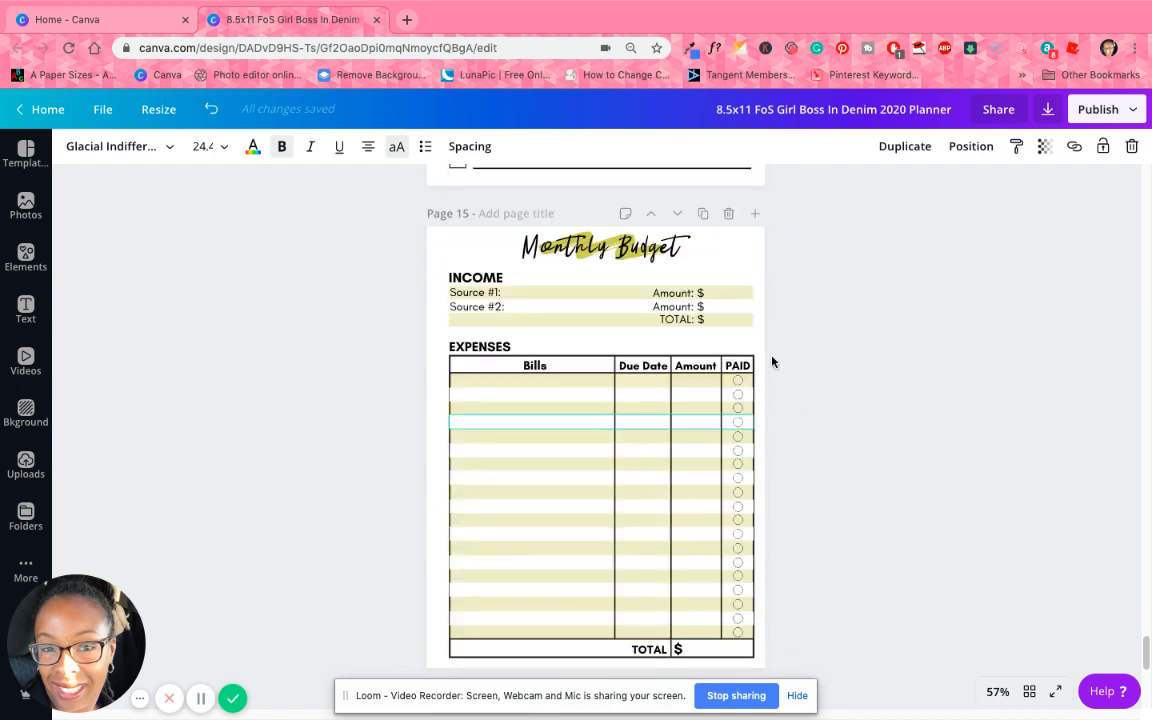
click(602, 249)
mouse_move(607, 246)
mouse_down()
mouse_move(601, 275)
mouse_move(770, 248)
mouse_move(610, 238)
mouse_move(612, 229)
mouse_up()
click(606, 245)
click(710, 256)
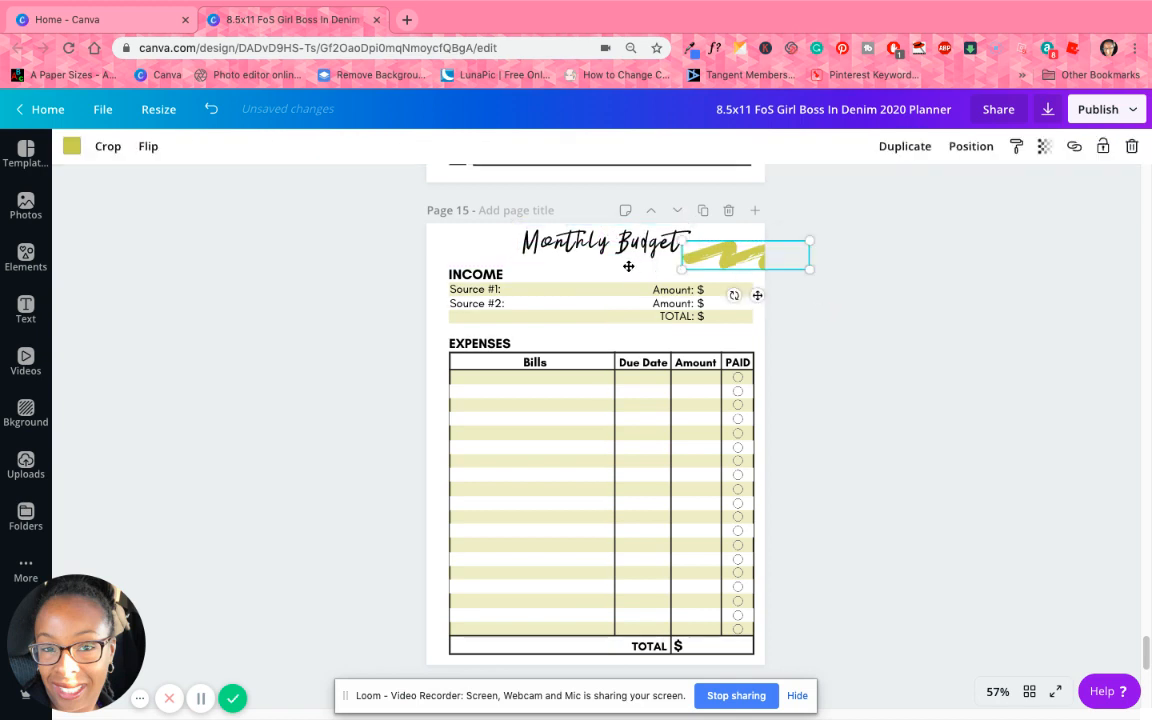
Step: Enlarge the olive brush stroke and place it behind the Monthly Budget title, spanning both words
drag(724, 256, 571, 260)
drag(656, 268, 687, 289)
click(610, 298)
drag(612, 269, 614, 252)
click(838, 270)
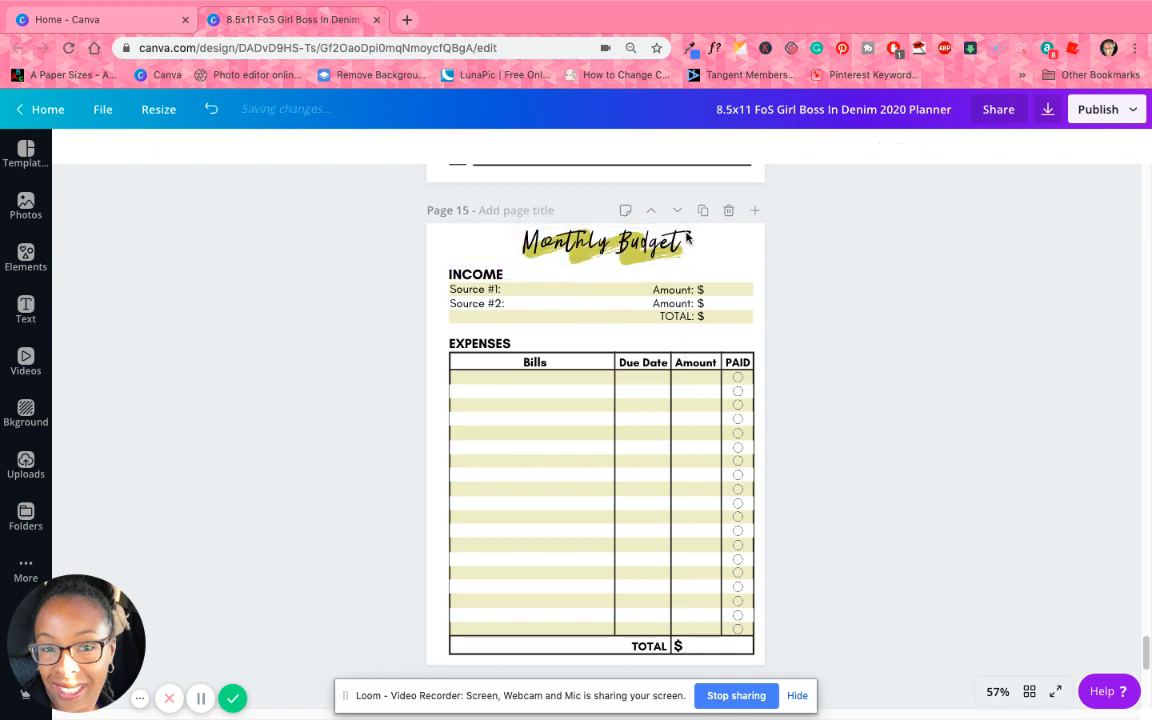
drag(686, 237, 686, 242)
click(838, 319)
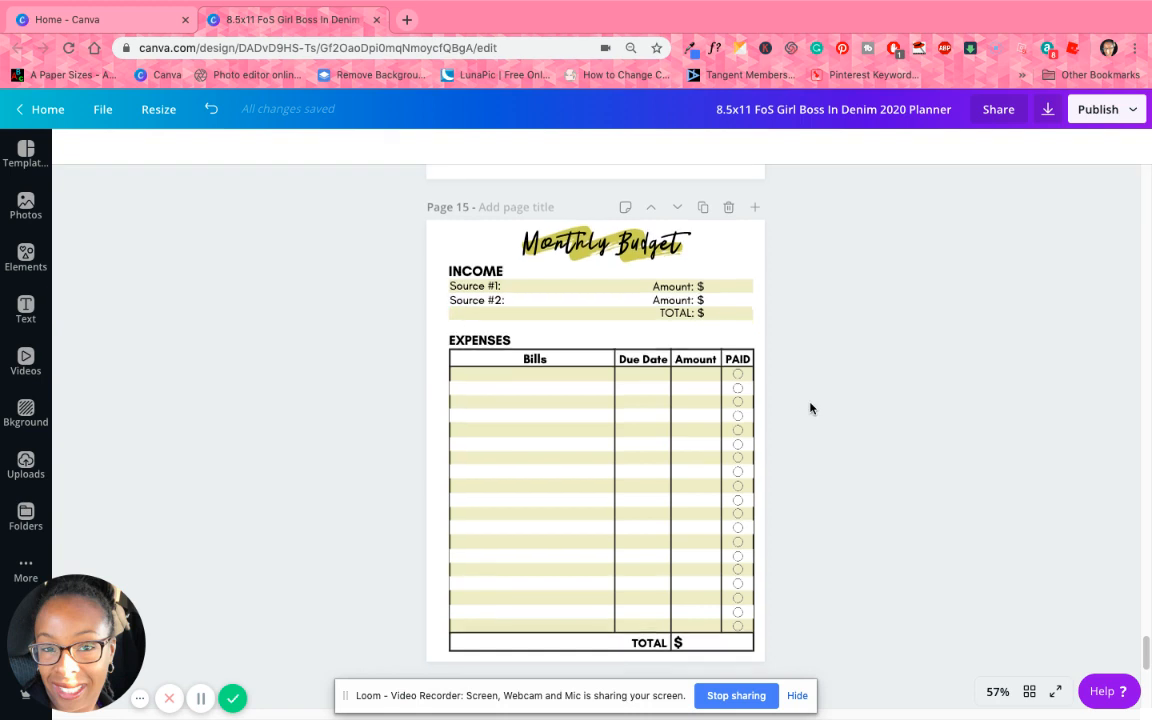
scroll(810, 406, down, 1)
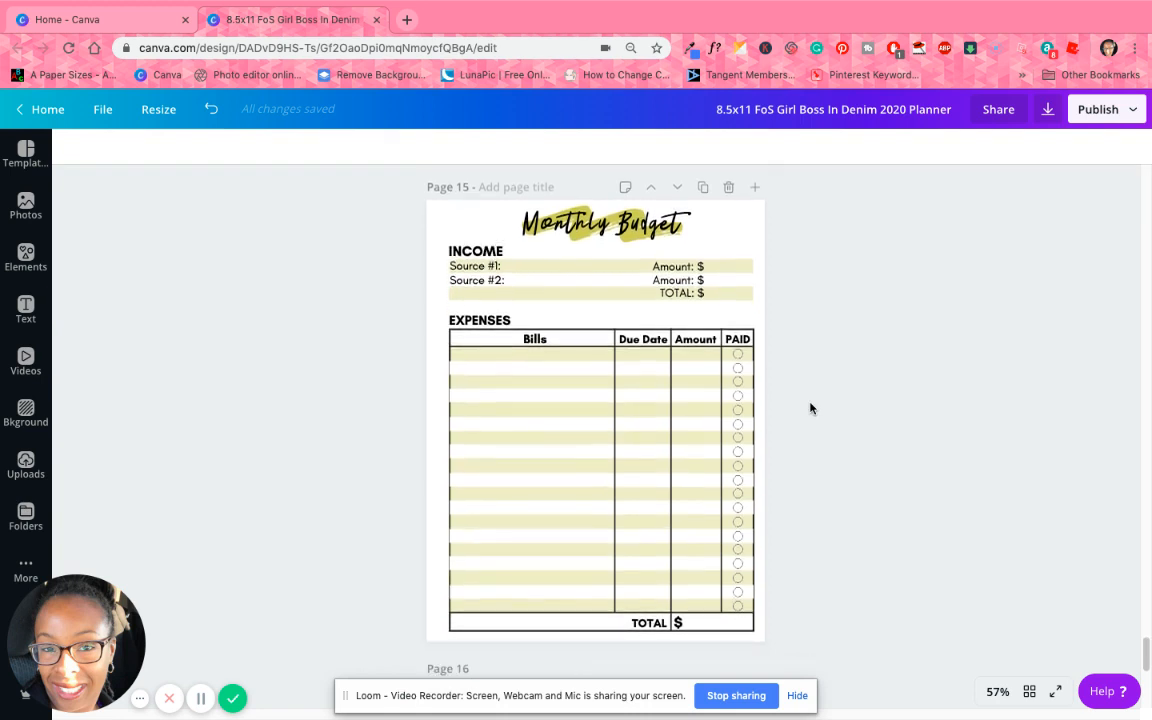
click(459, 371)
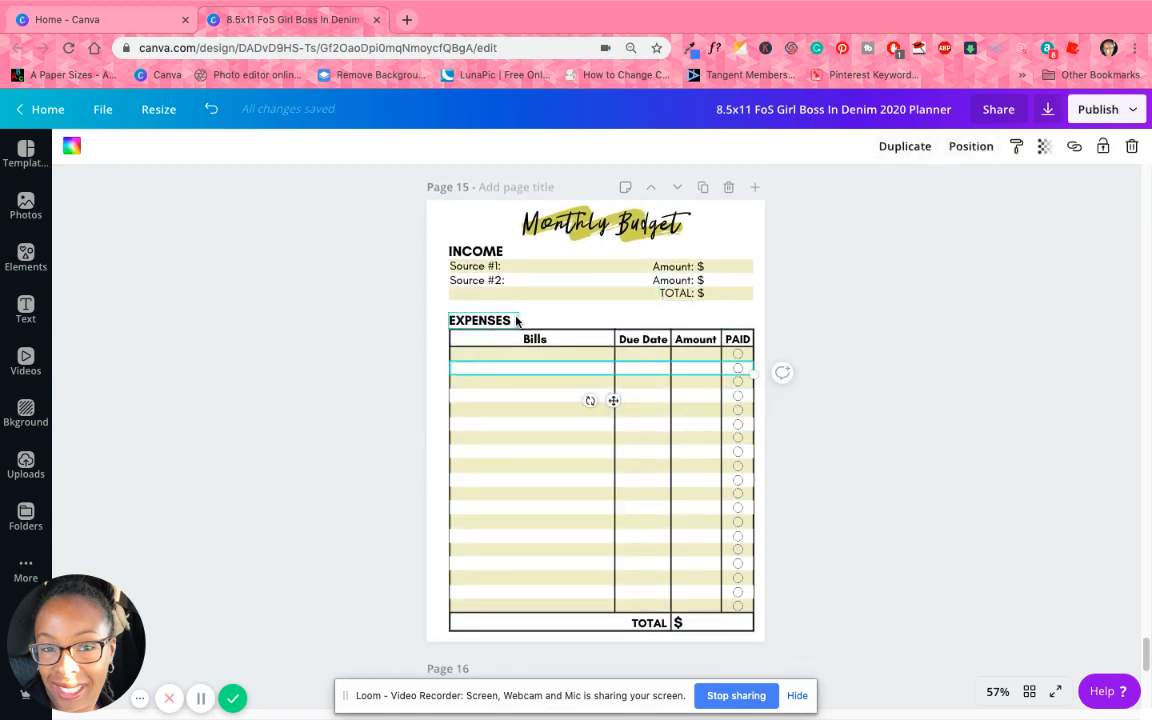
click(910, 147)
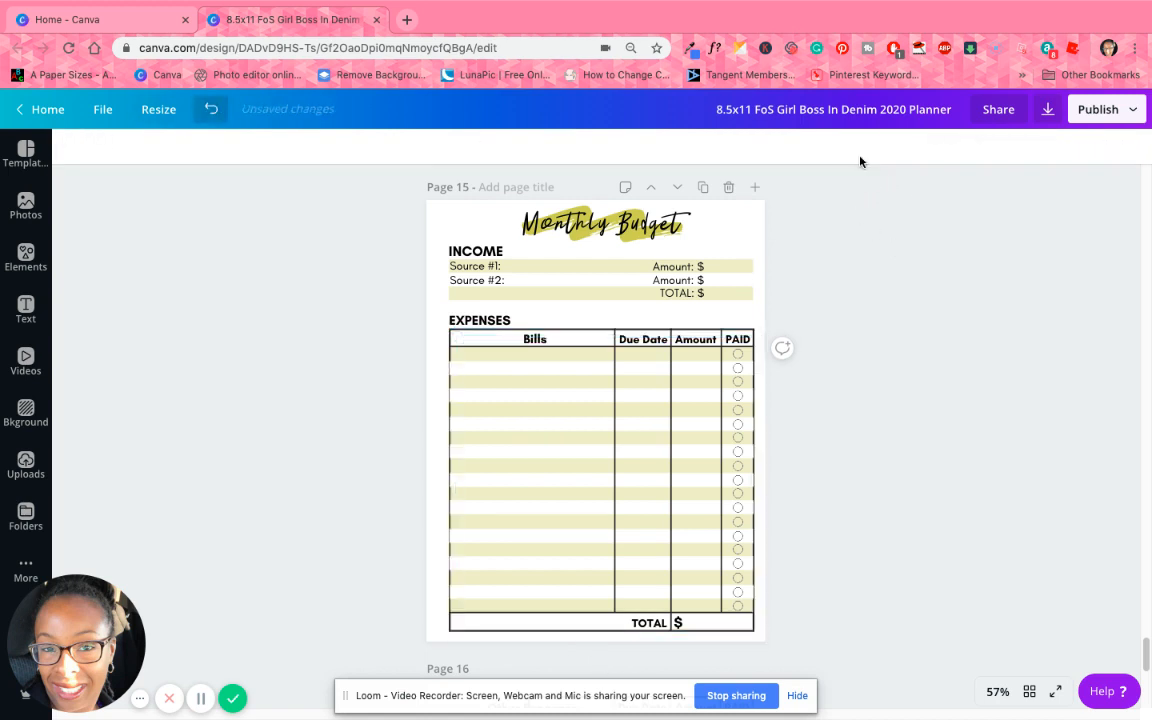
click(211, 108)
Step: Bring the outer frame of the Expenses table on page 15 to the front, above the row stripes
click(645, 331)
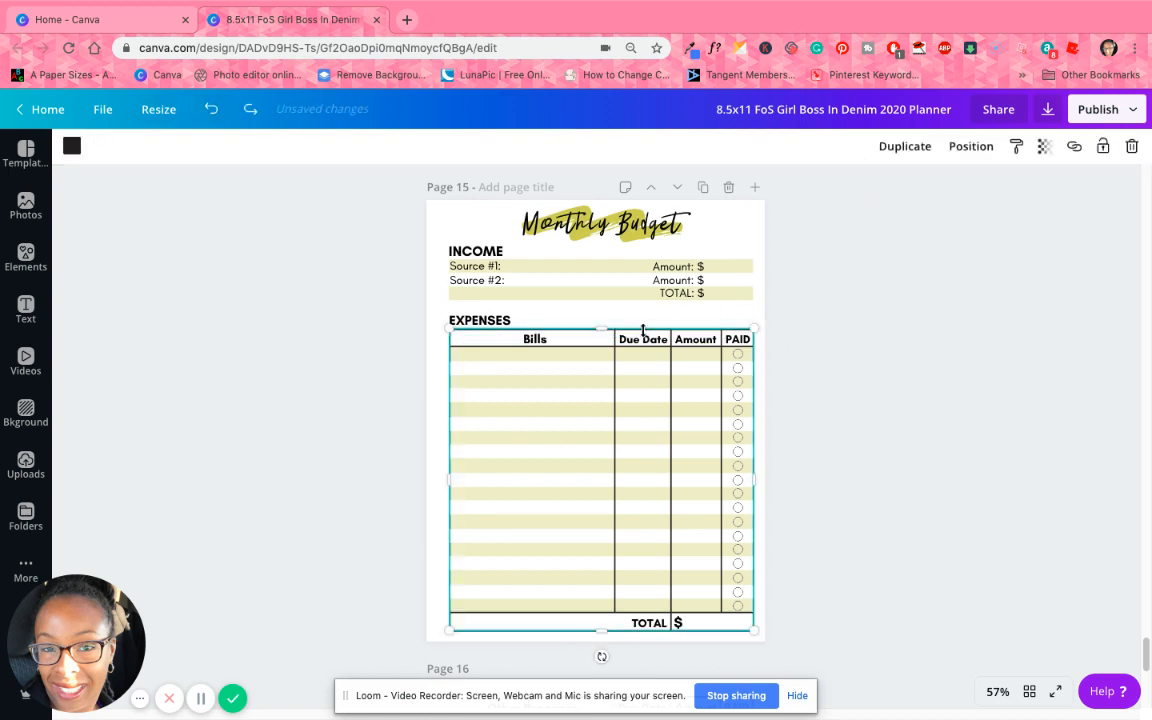
click(963, 149)
click(787, 217)
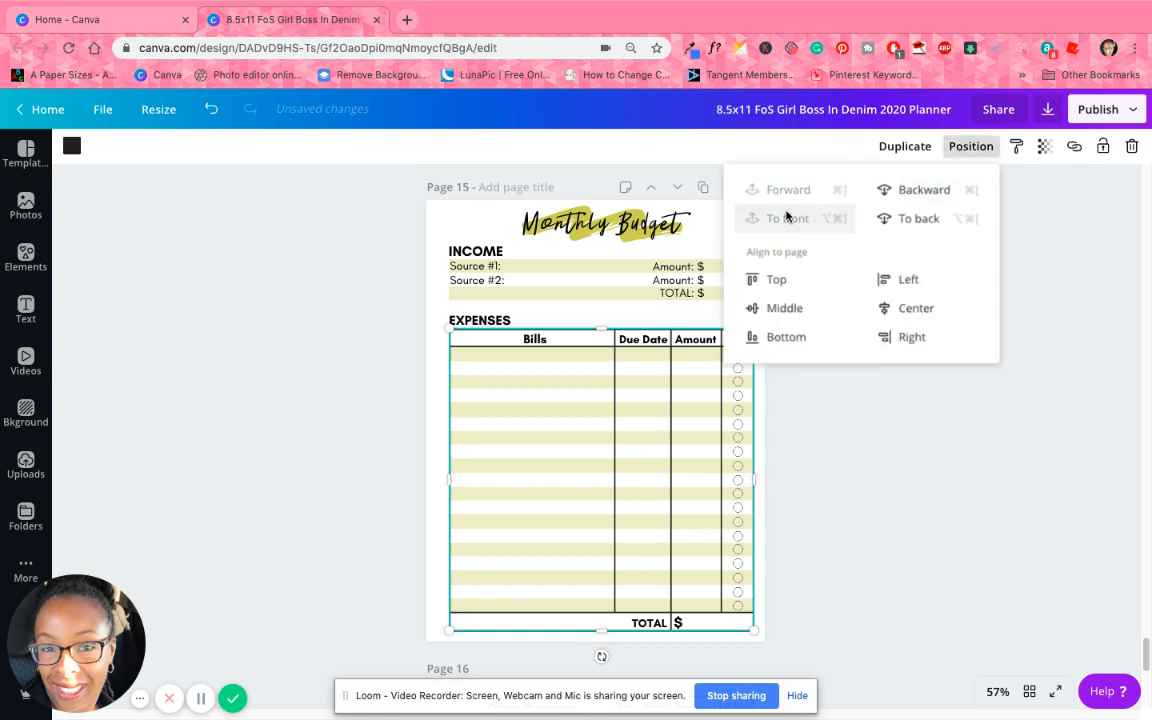
click(891, 465)
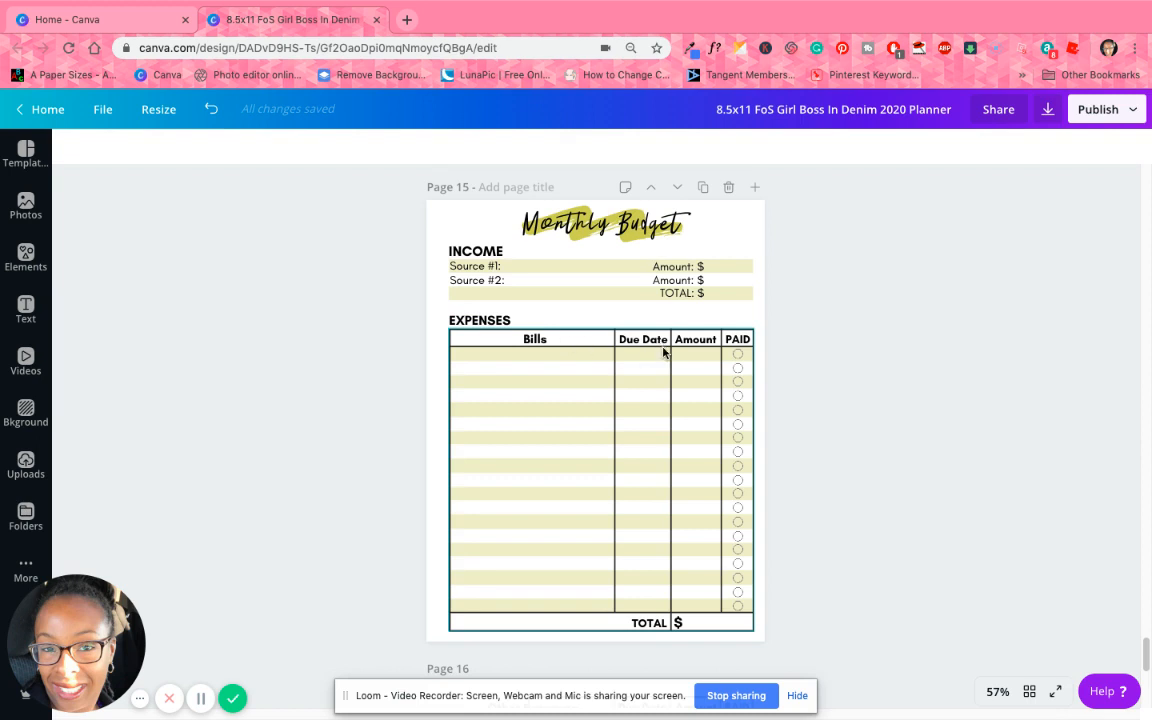
Step: Extend the outer frame of the Other Expenses table on page 16 to the outer edge of the row stripes so it encloses the whole table
scroll(671, 538, down, 5)
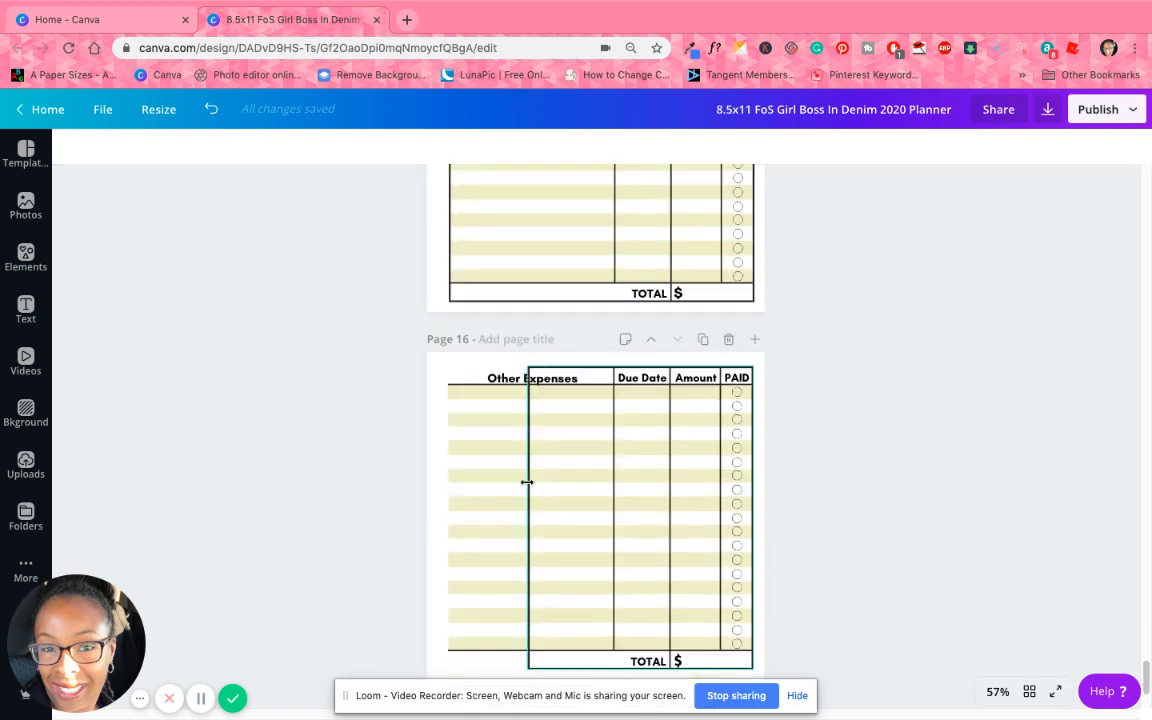
click(527, 482)
drag(491, 518, 447, 517)
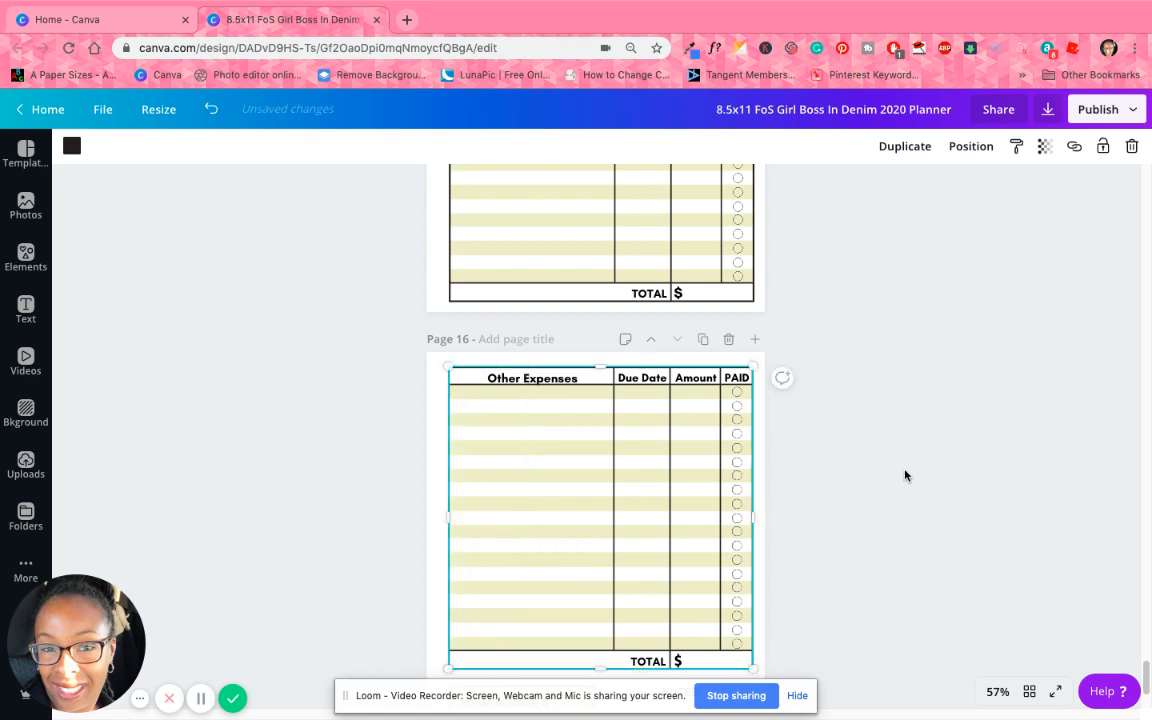
scroll(910, 487, down, 2)
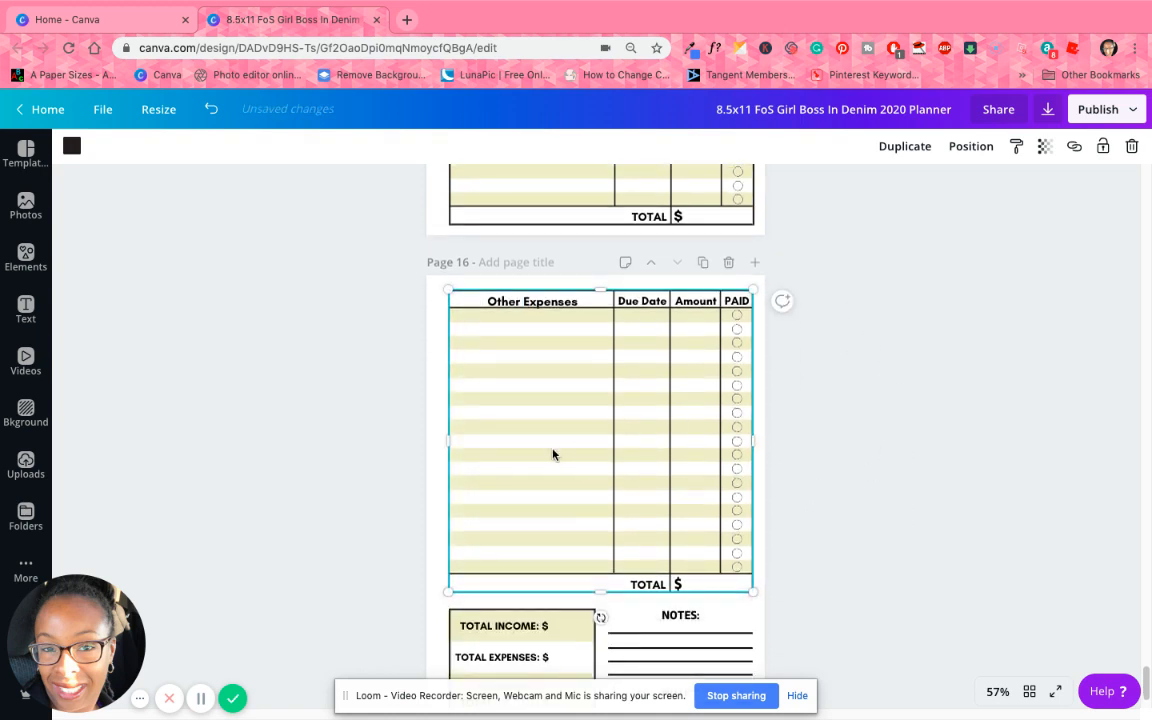
Step: Check the finished budget pages 15 and 16, and display all planner pages as a thumbnail grid to review the whole planner
click(805, 509)
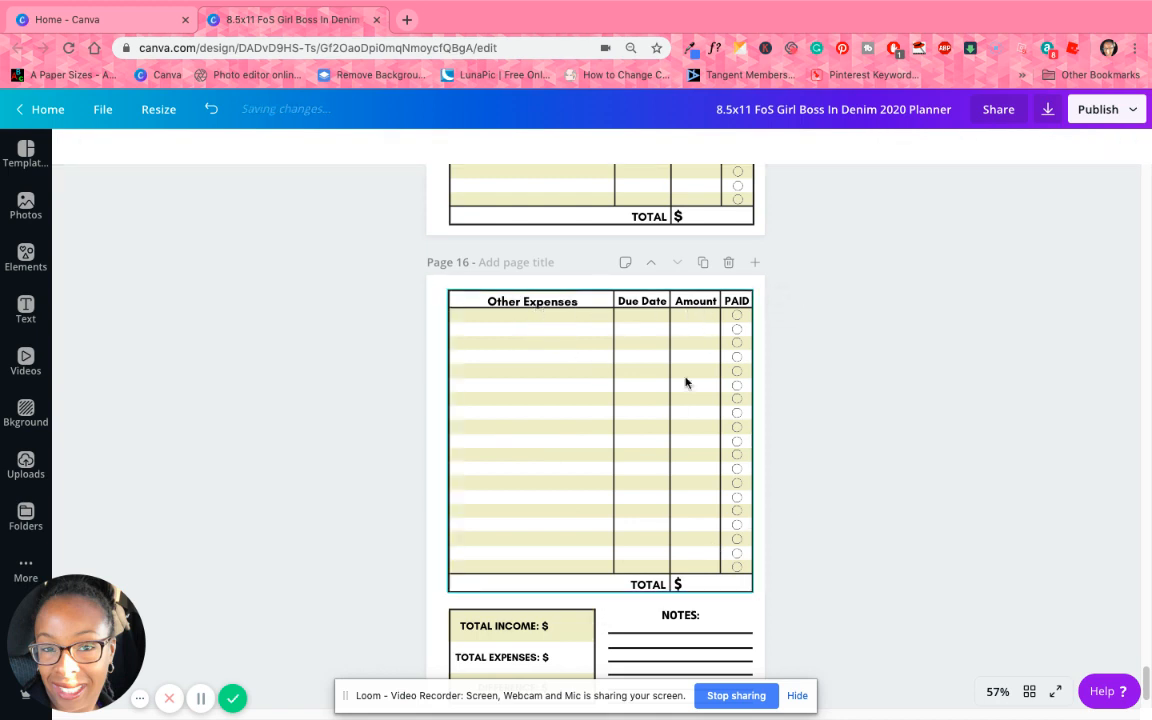
scroll(671, 455, down, 2)
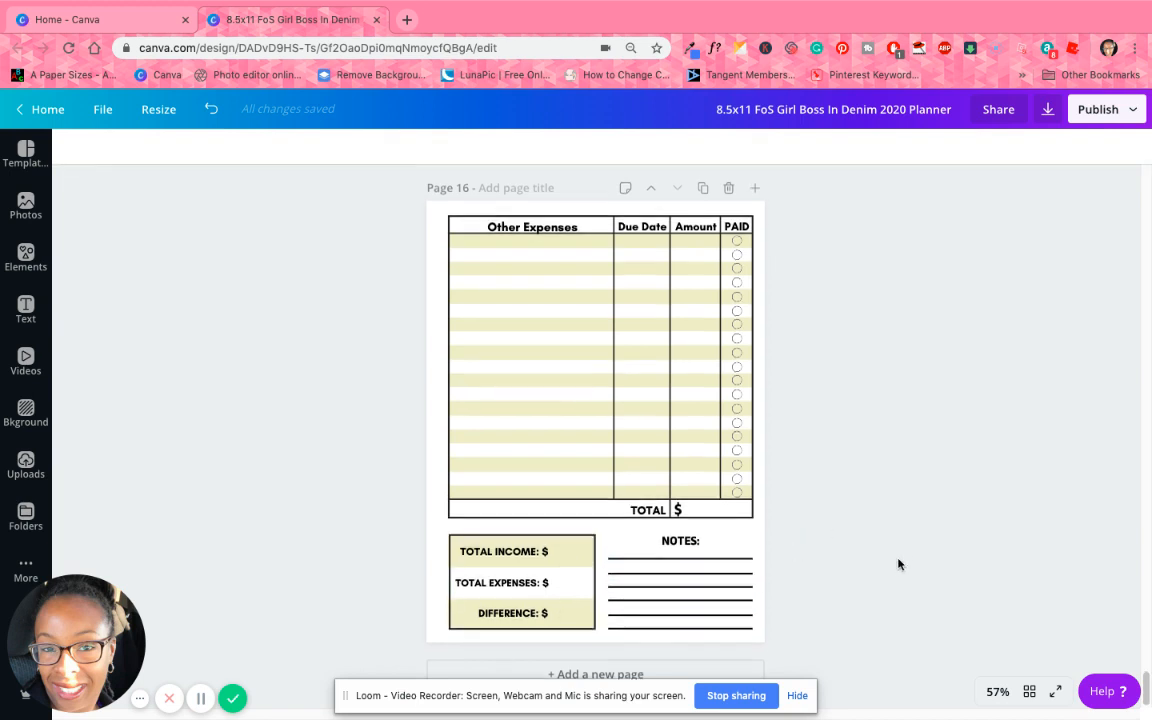
scroll(900, 565, up, 7)
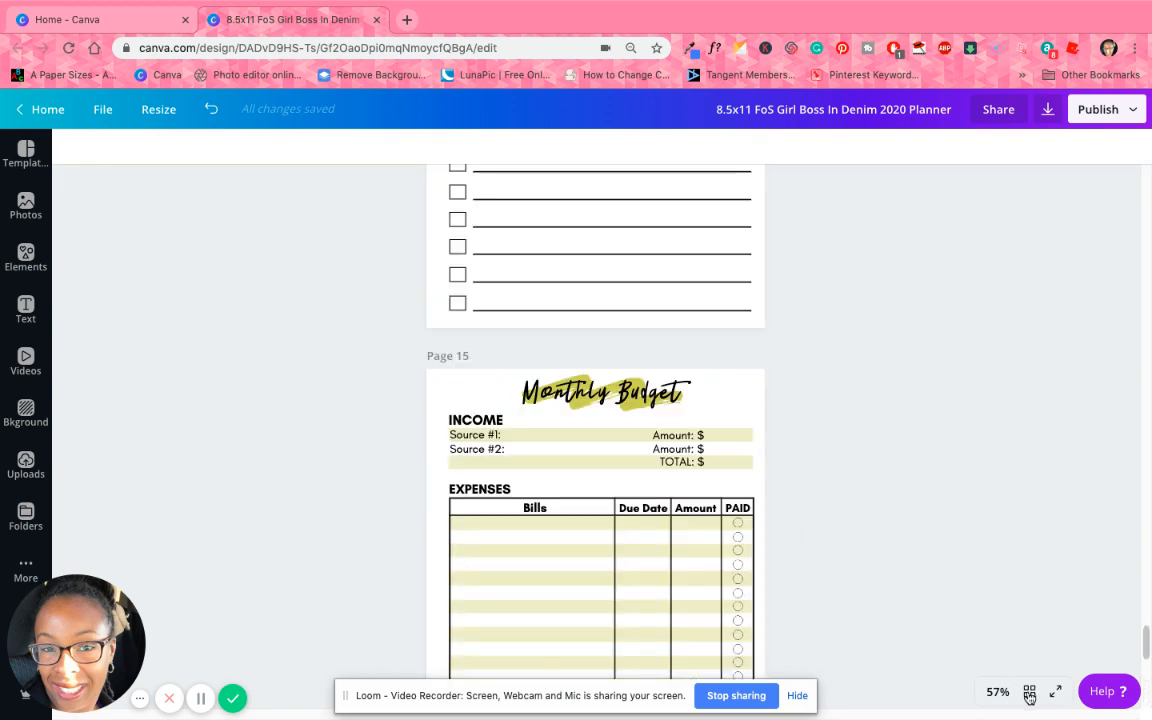
click(1029, 692)
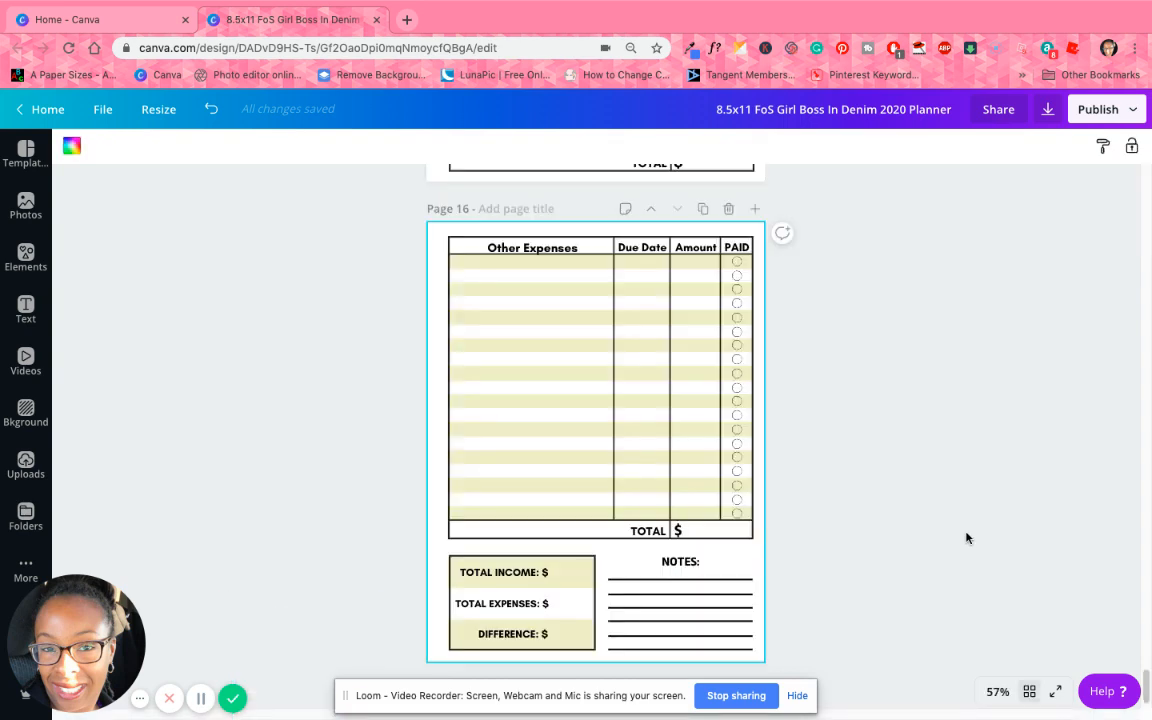
click(1029, 692)
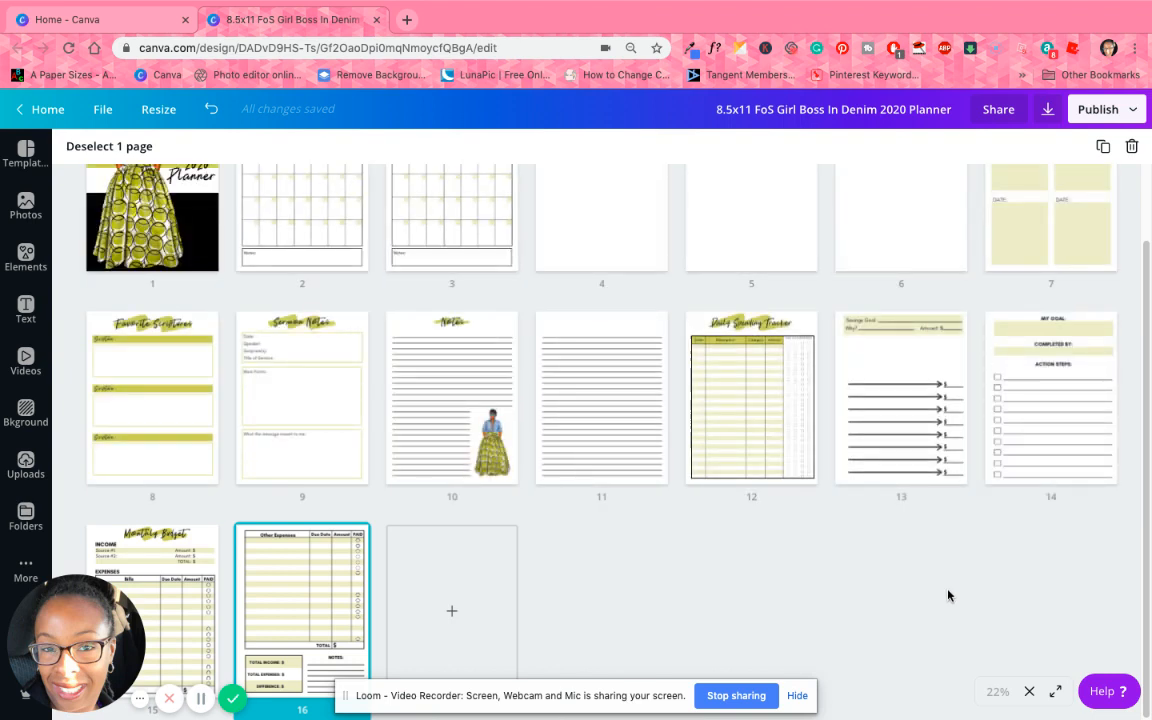
scroll(946, 594, up, 1)
scroll(946, 594, up, 2)
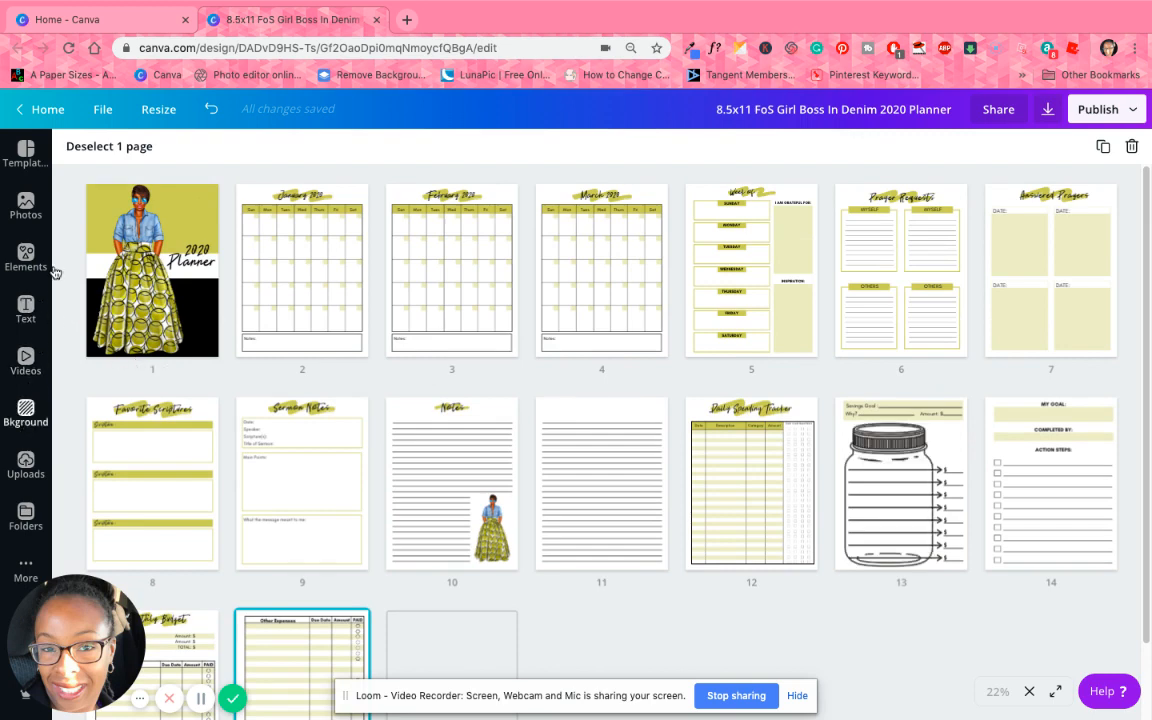
Step: Leave the planner for the home page, open the full list of saved designs and browse its planner and journal templates
click(40, 113)
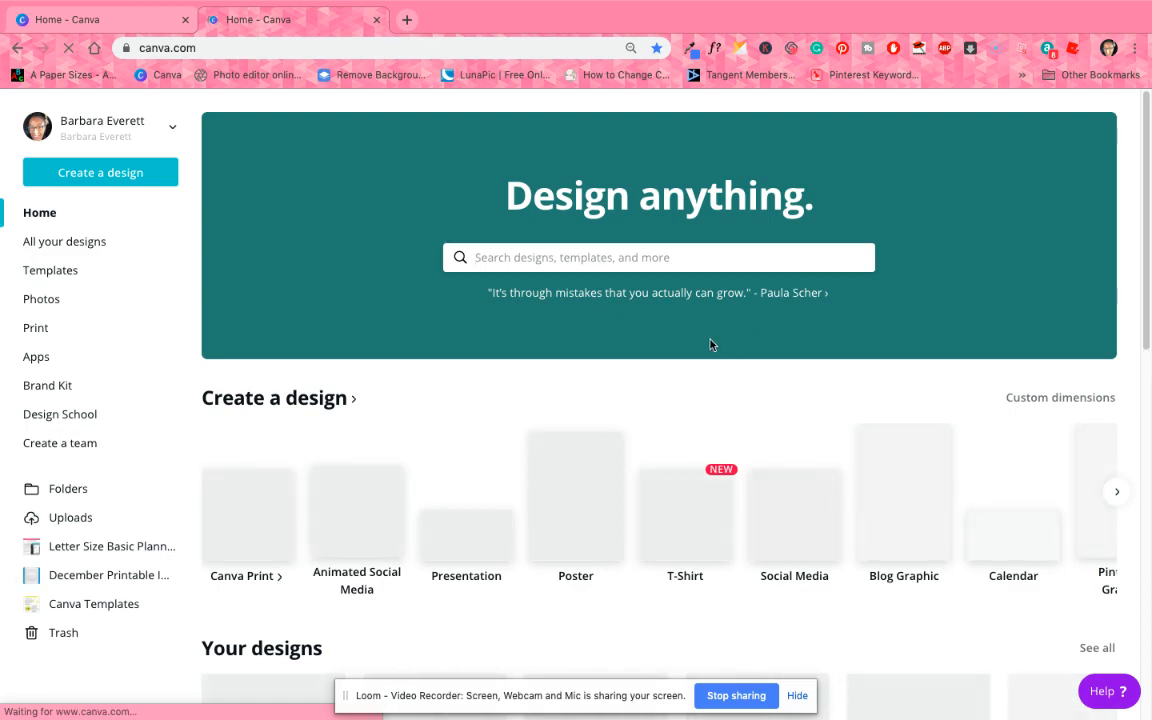
scroll(339, 496, down, 5)
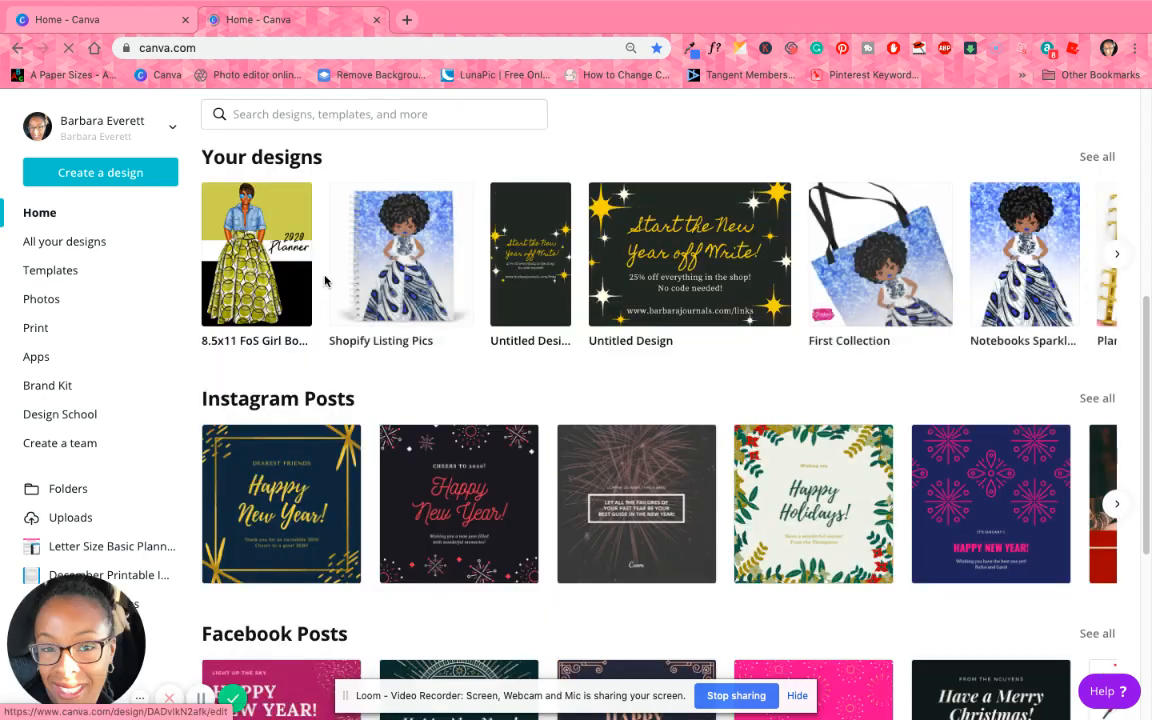
click(290, 157)
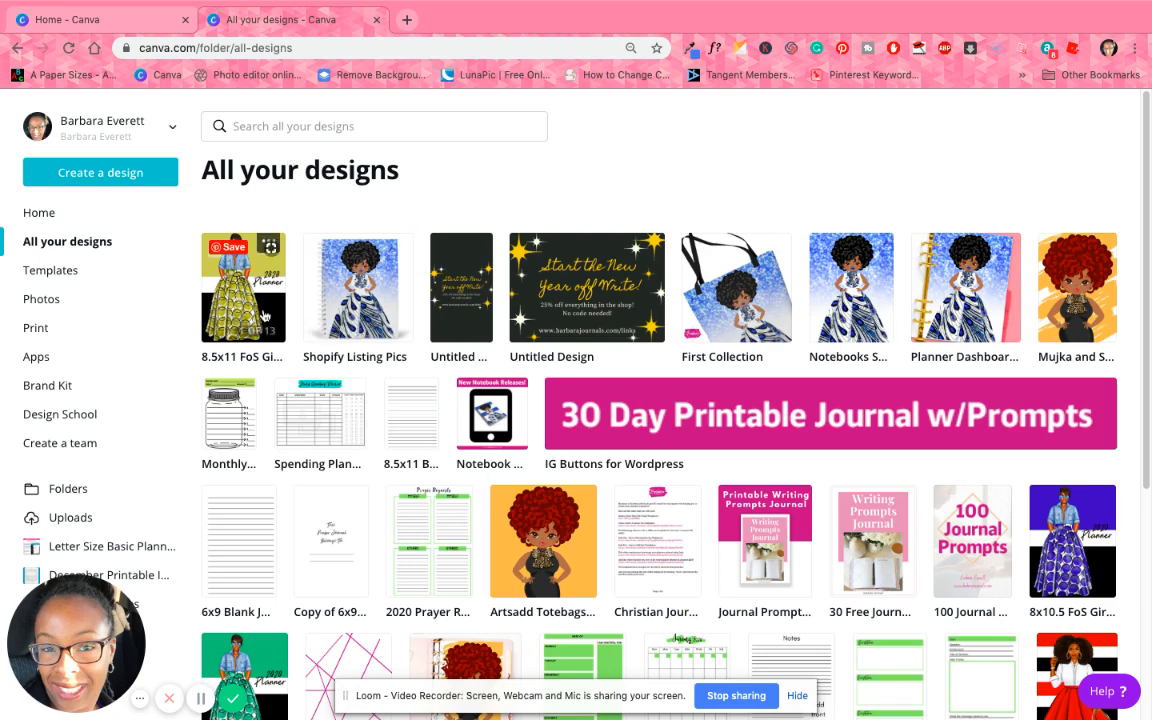
scroll(601, 377, down, 2)
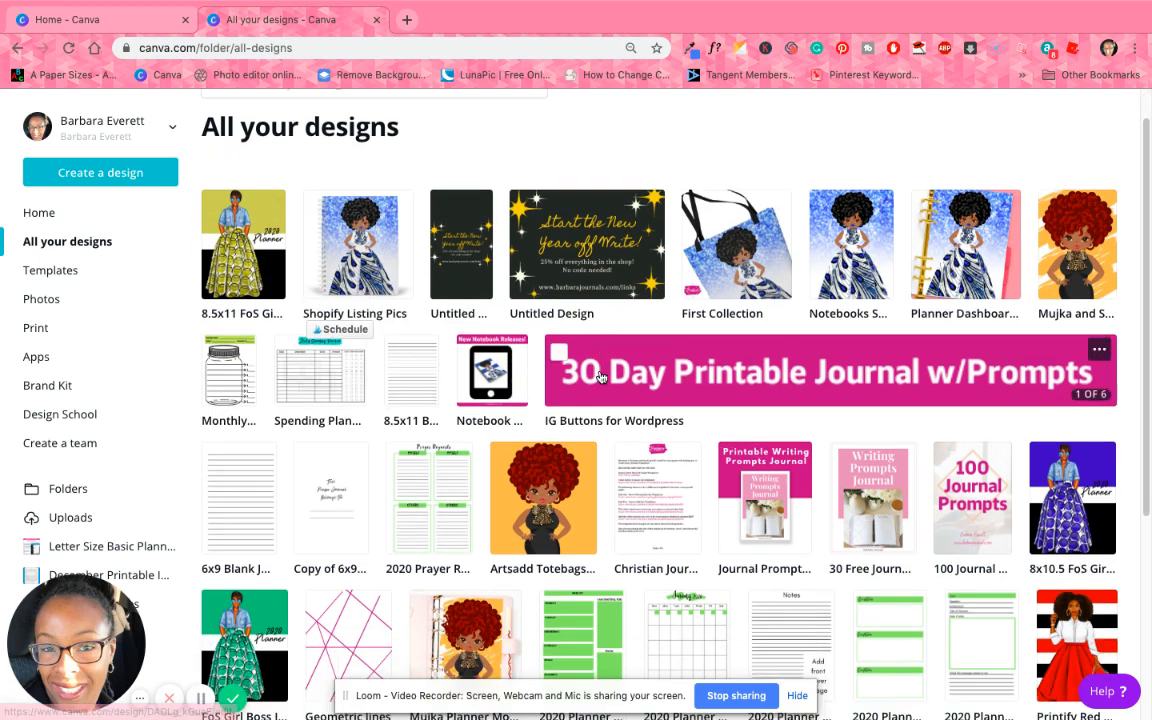
scroll(601, 377, down, 1)
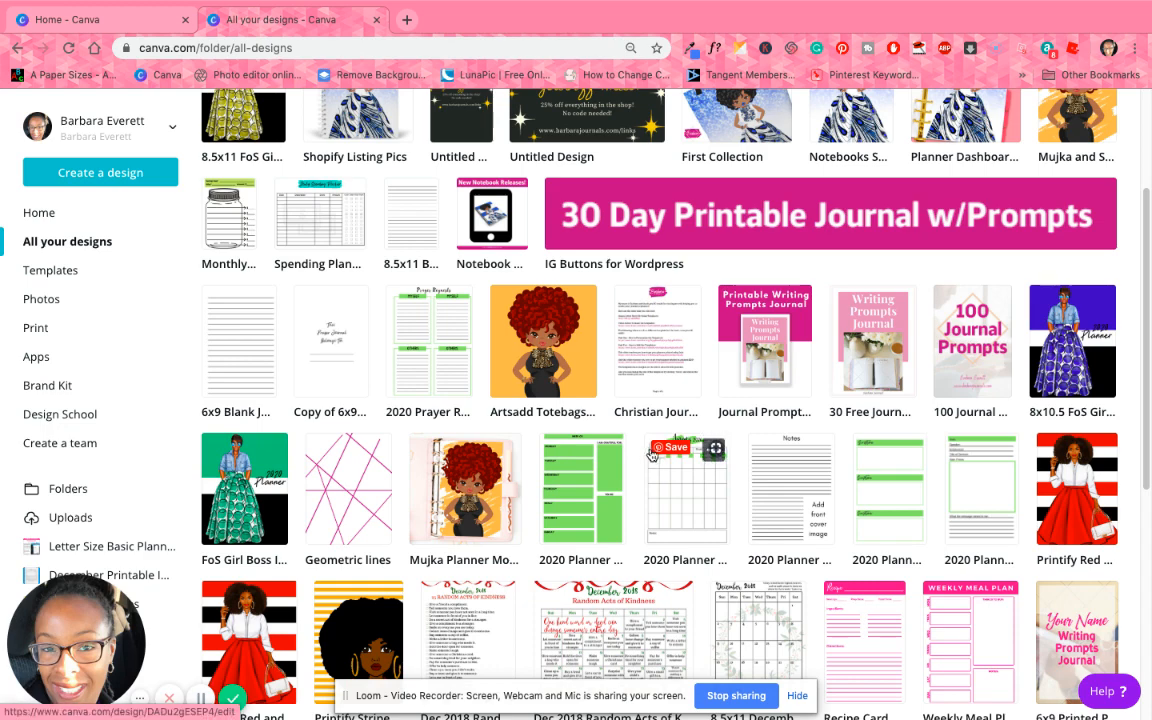
scroll(677, 402, up, 3)
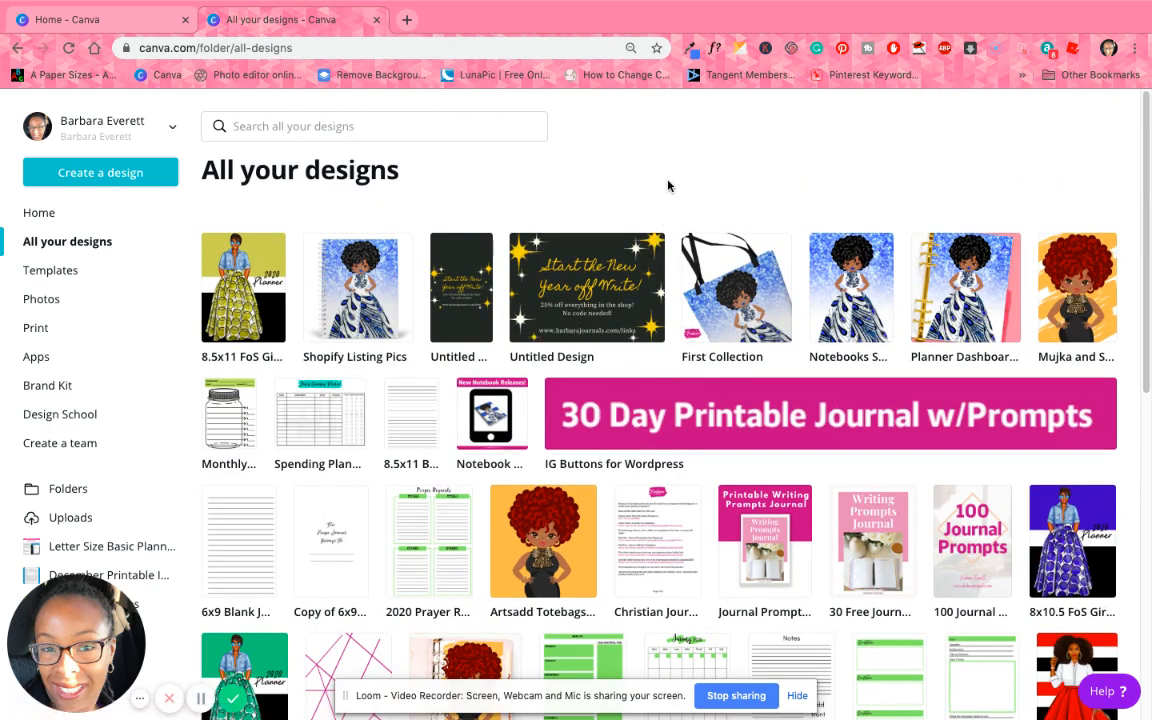